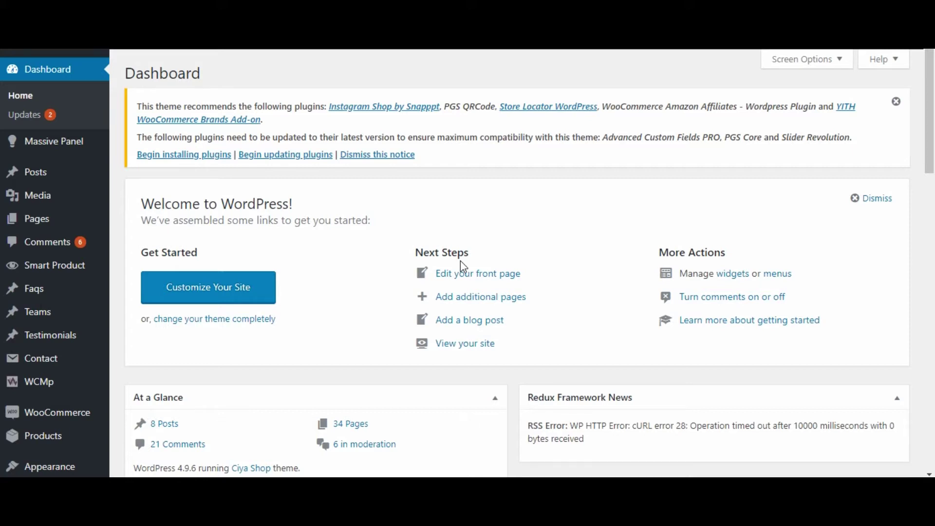
Open the App Settings page in the WordPress admin
scroll(76, 268, down, 4)
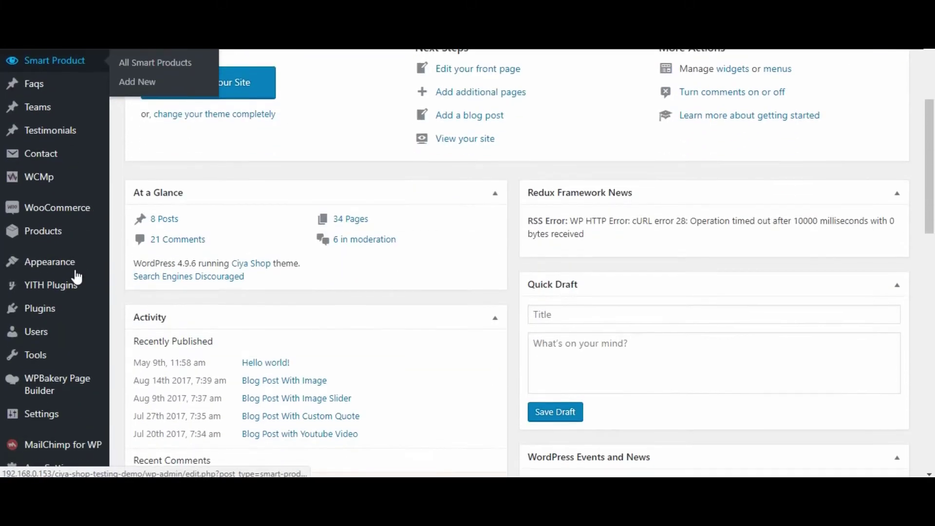
scroll(76, 275, down, 3)
mouse_move(48, 413)
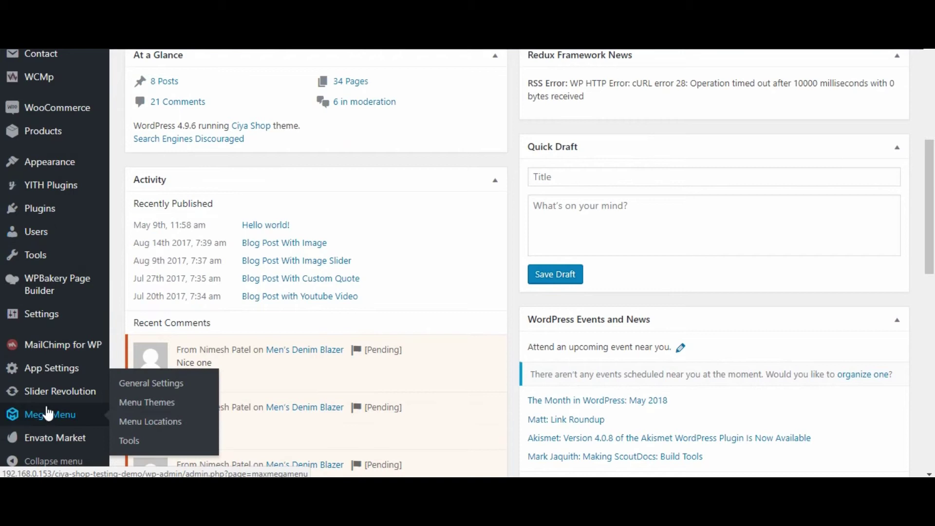
mouse_move(46, 370)
click(126, 370)
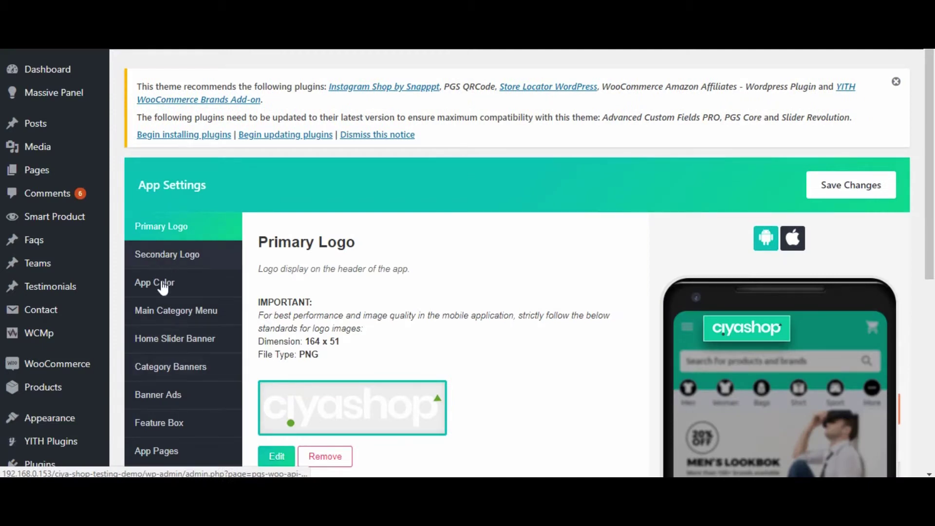
Replace the primary logo with logo.png (164 × 51) from the media library
scroll(163, 349, down, 3)
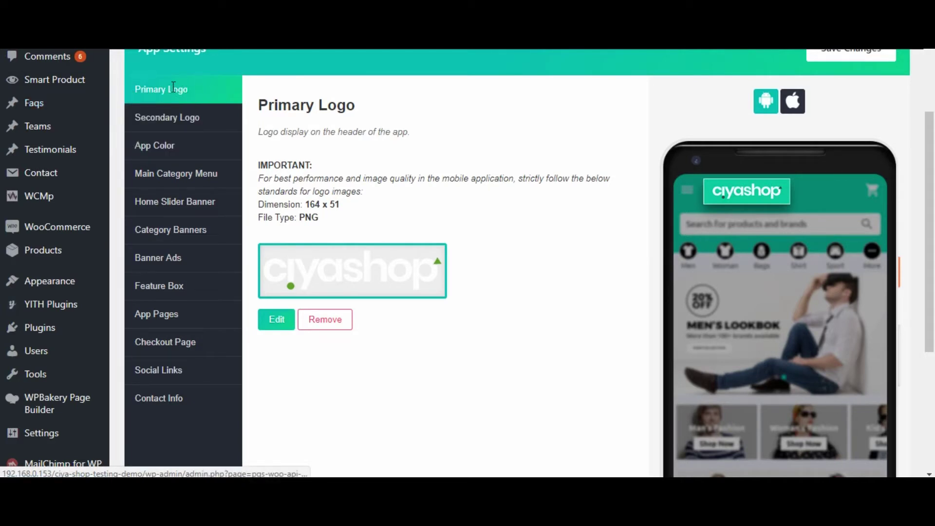
click(283, 322)
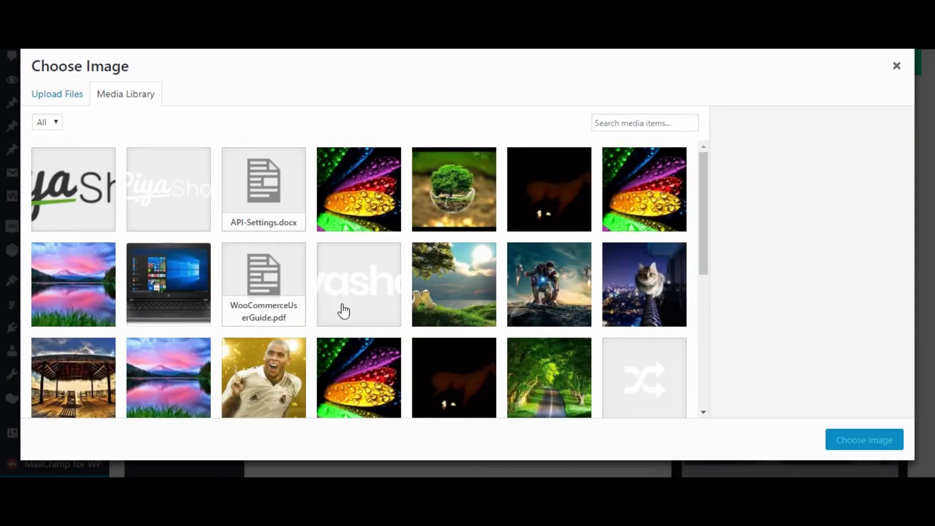
click(586, 482)
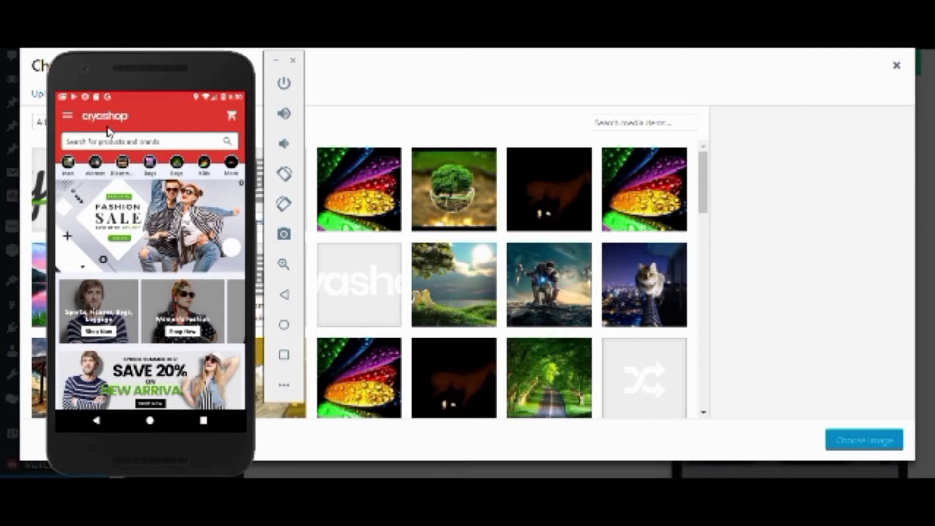
click(756, 243)
click(169, 215)
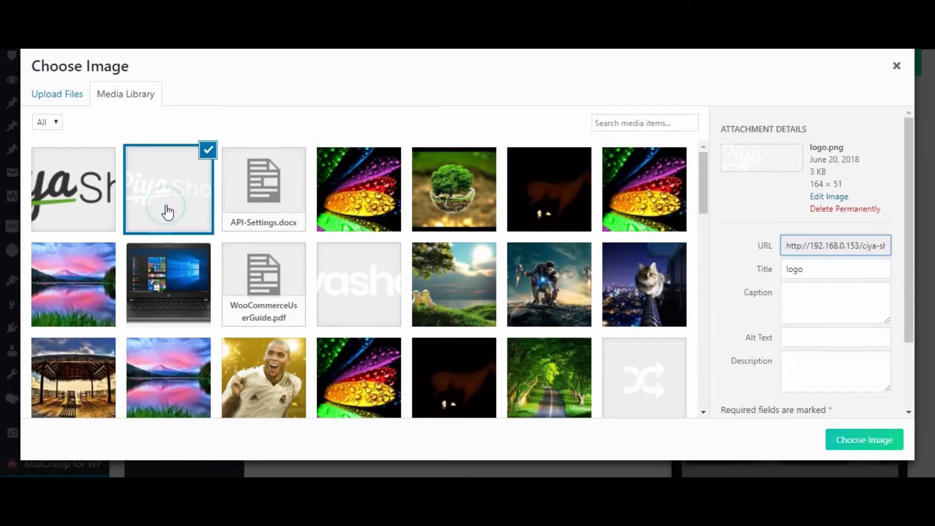
click(857, 442)
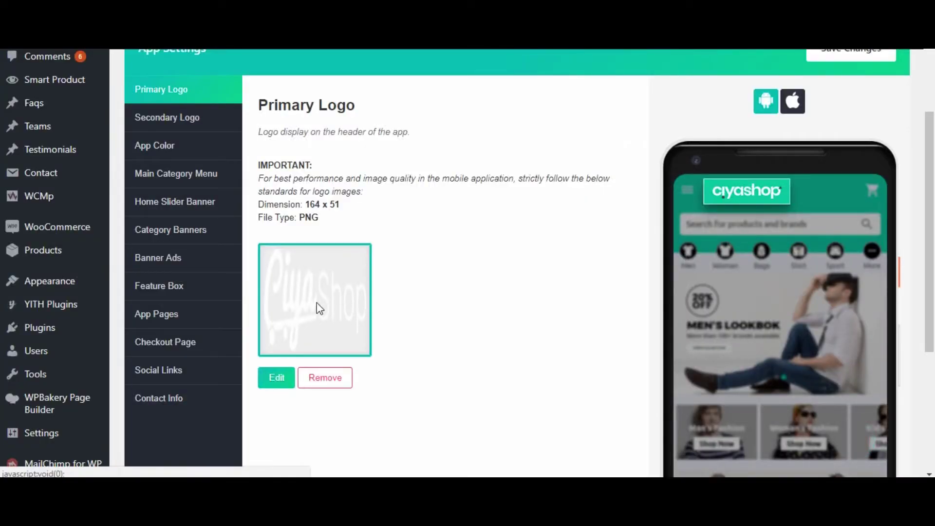
Save the app settings and refresh the emulator app's home screen to check the header logo
scroll(519, 288, up, 3)
click(866, 199)
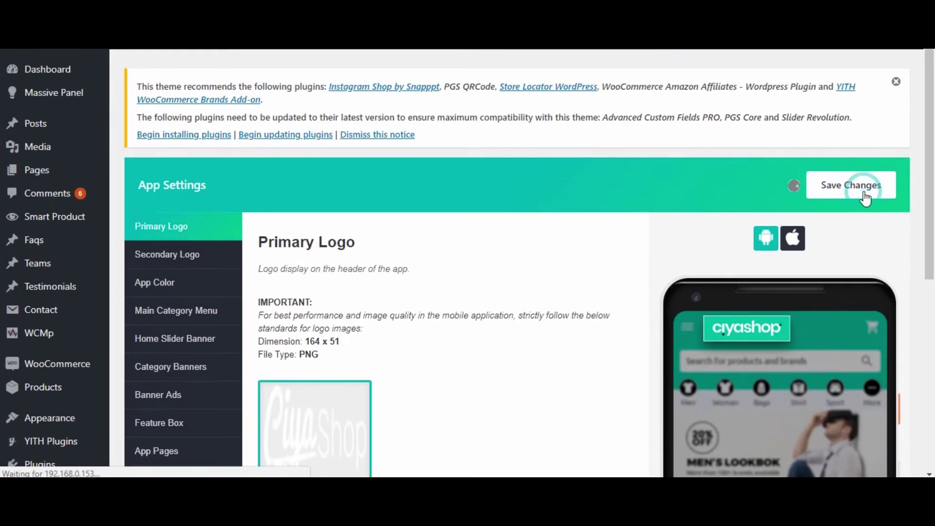
drag(168, 190, 168, 297)
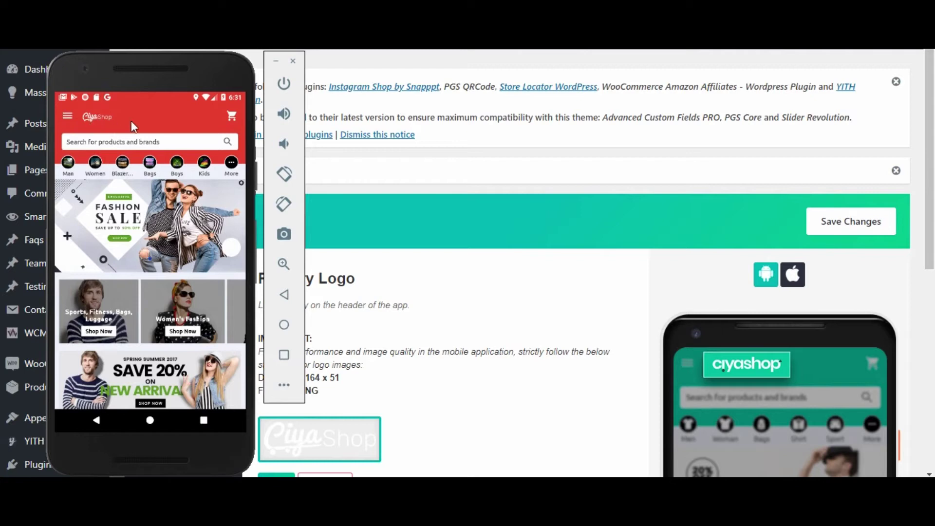
click(452, 252)
Set the primary logo to the white ciyashop image with green accents from the media library
scroll(382, 261, down, 2)
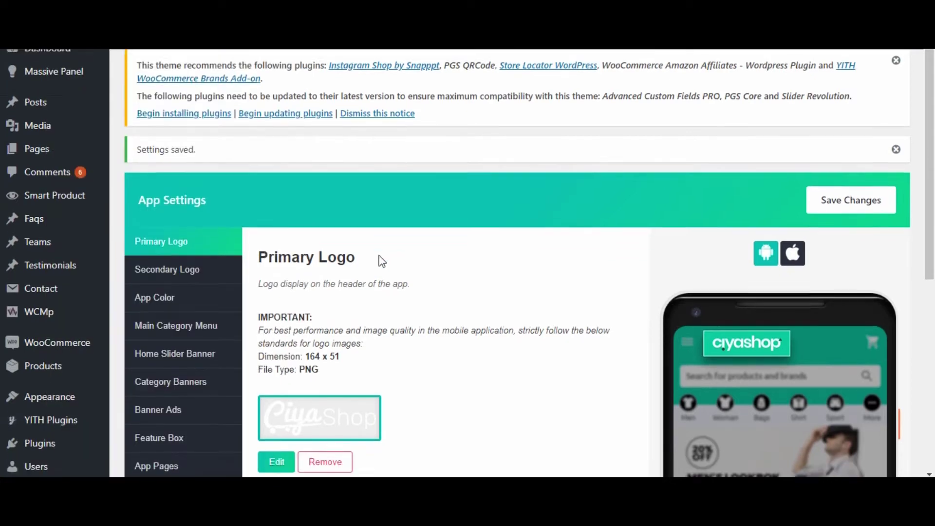
scroll(382, 262, down, 1)
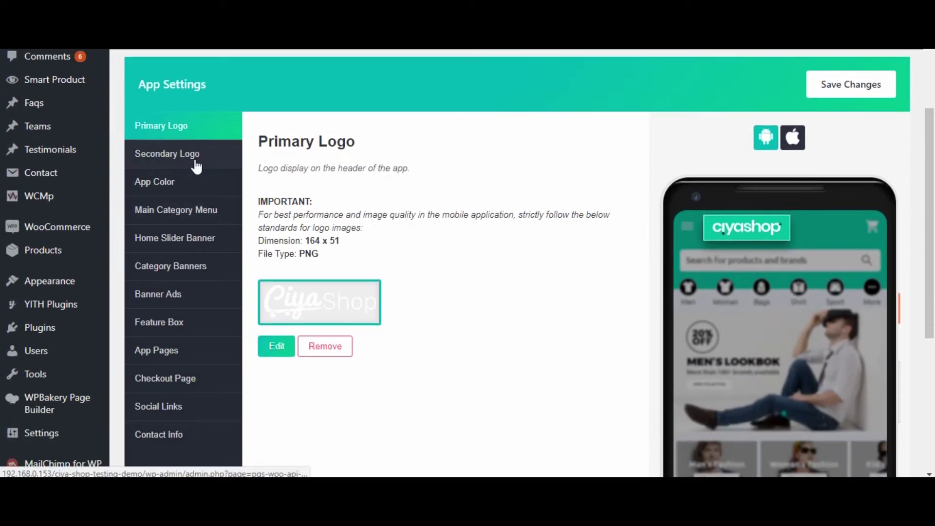
click(276, 346)
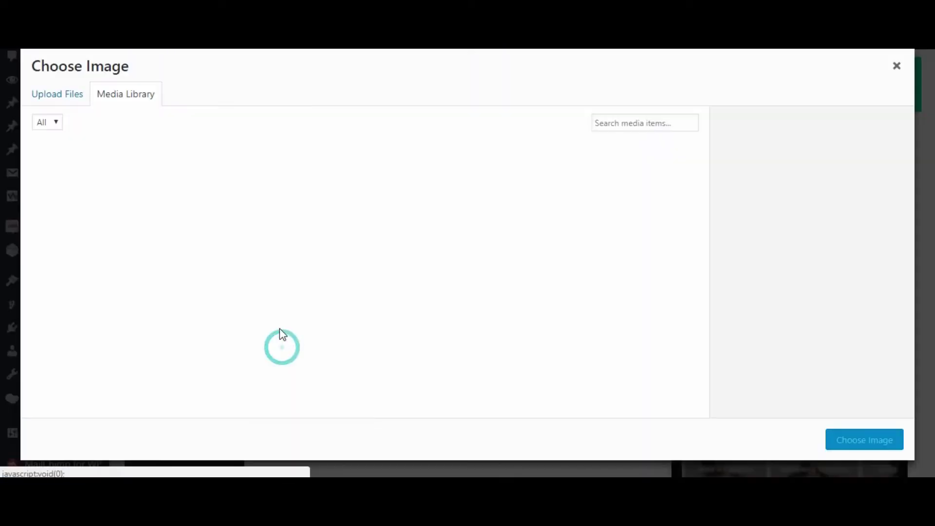
click(359, 285)
click(860, 439)
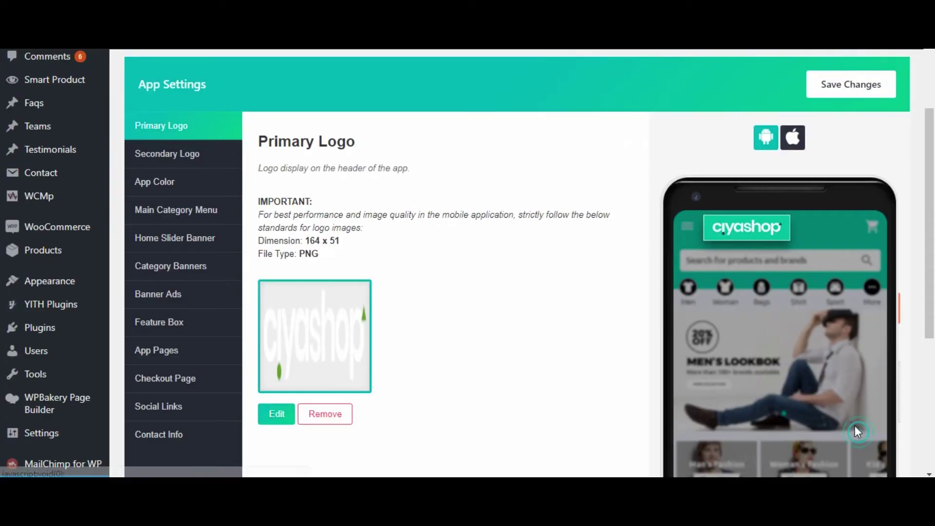
In the Secondary Logo settings, select logo_ciya_shop.png from the media library as the replacement image
click(168, 155)
scroll(422, 292, up, 1)
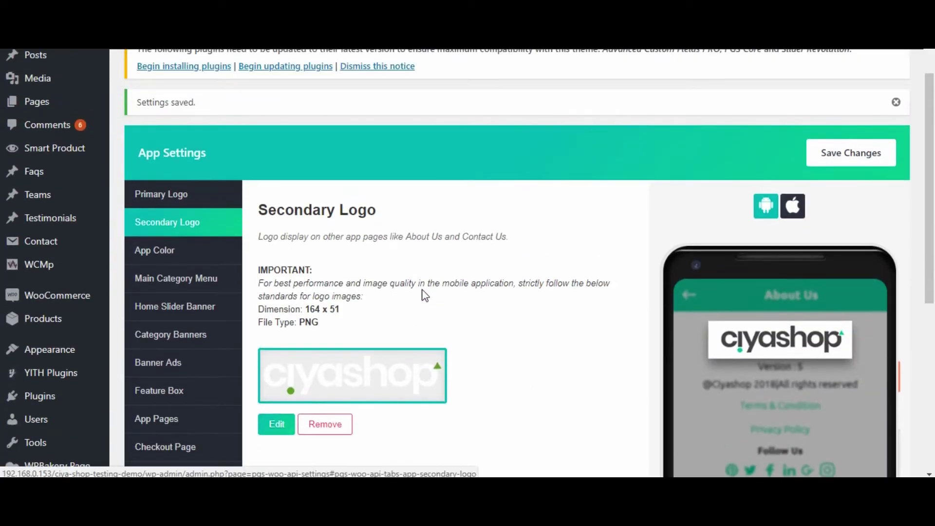
scroll(422, 292, down, 1)
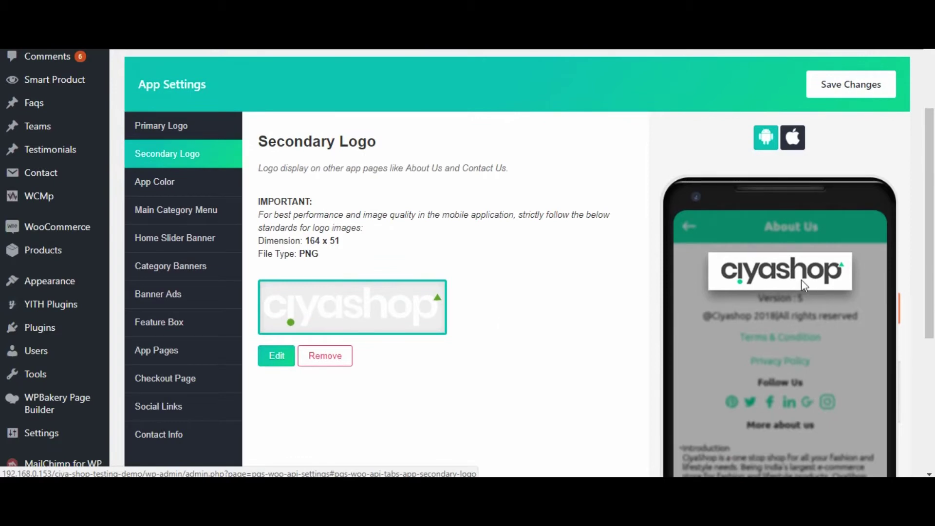
click(275, 362)
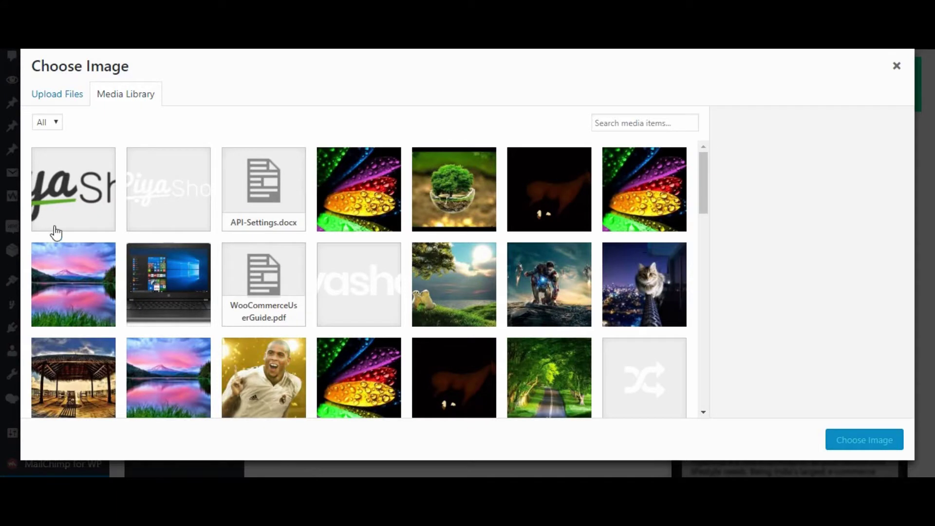
click(68, 208)
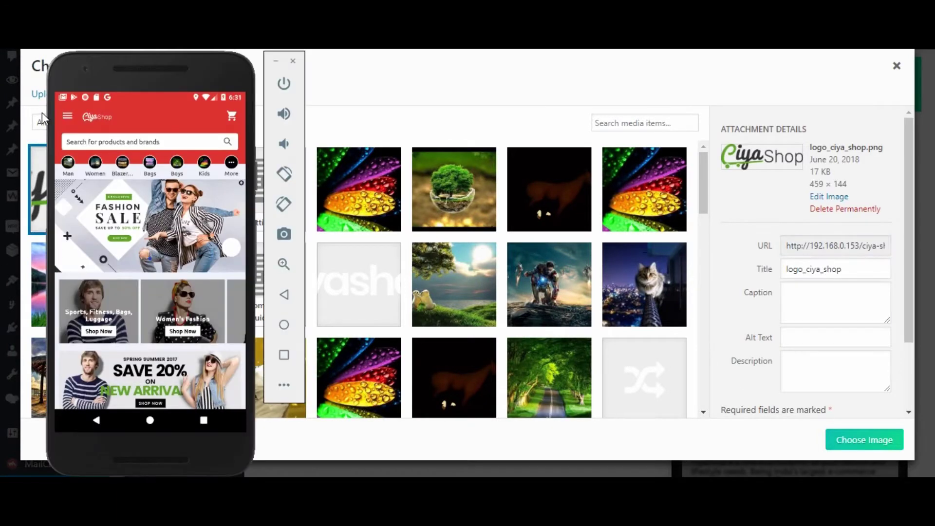
In the emulator app, examine the logo on the About Us page under My Account and return to the home screen
click(69, 119)
scroll(112, 331, down, 1)
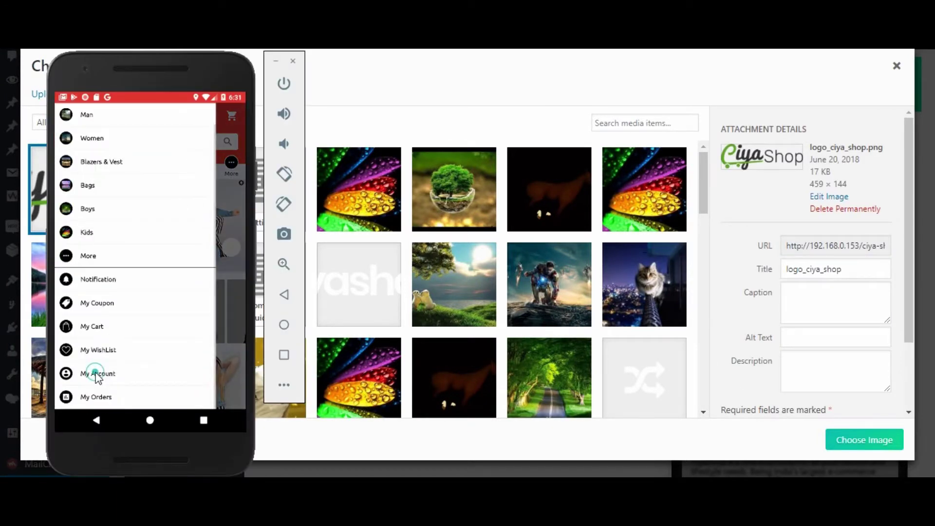
click(101, 374)
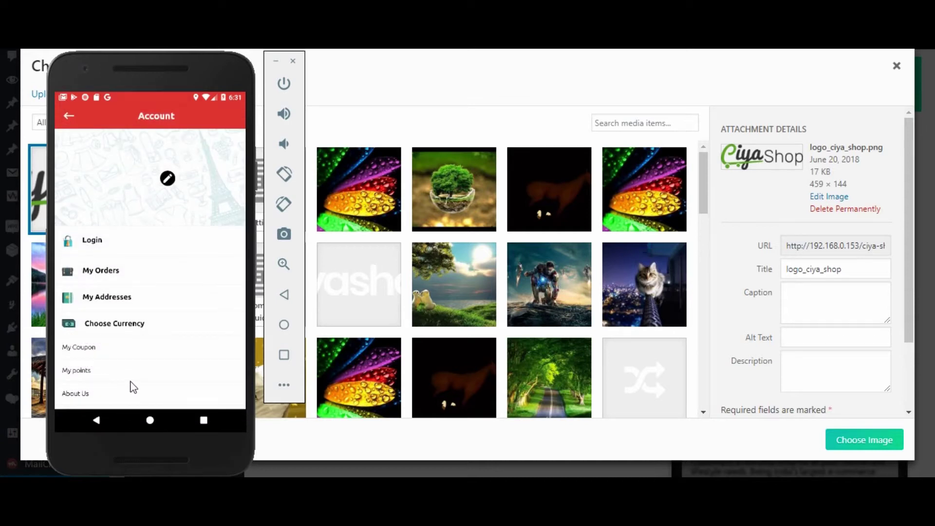
drag(133, 387, 136, 313)
click(95, 319)
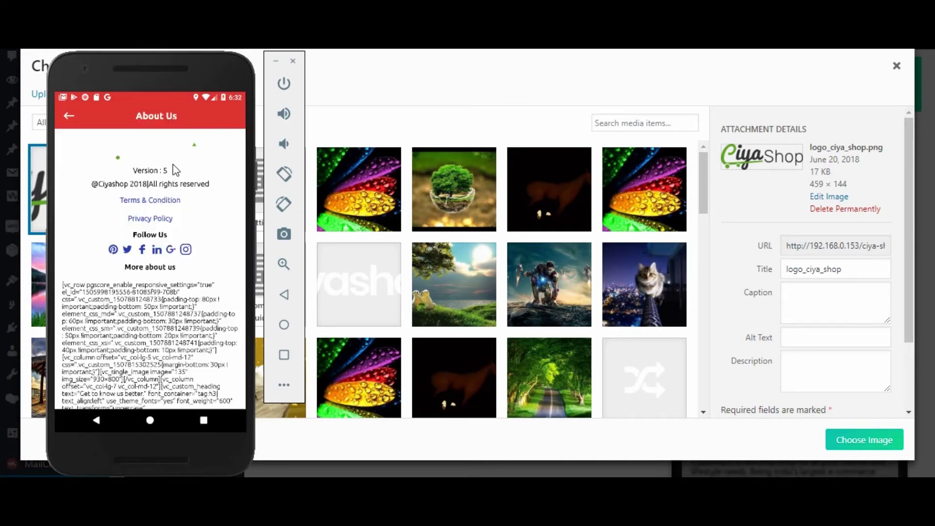
click(71, 120)
click(73, 124)
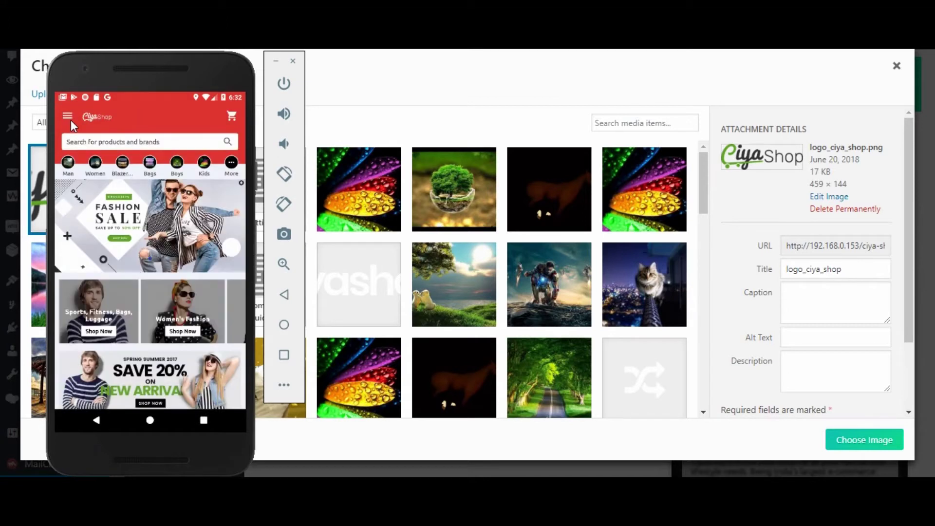
Switch back to the WordPress admin, apply the selected image as the secondary logo and save the settings
click(502, 119)
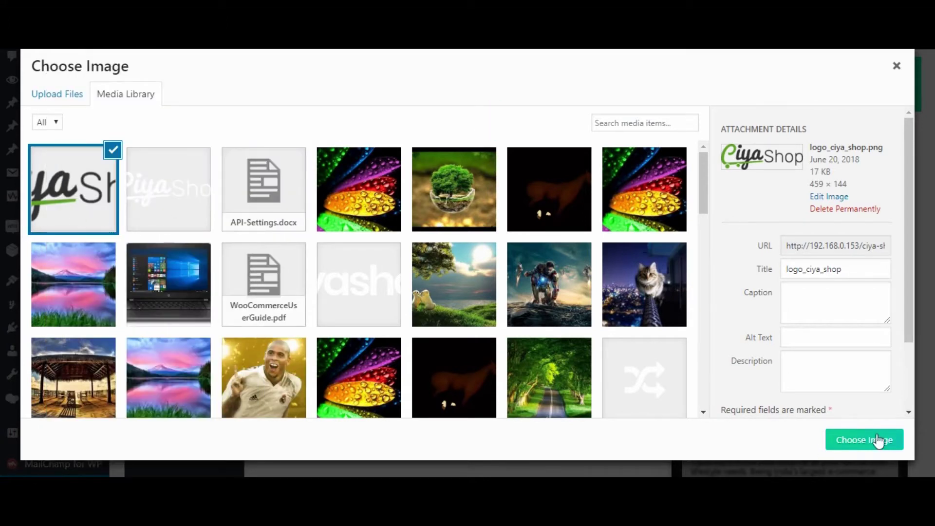
click(882, 438)
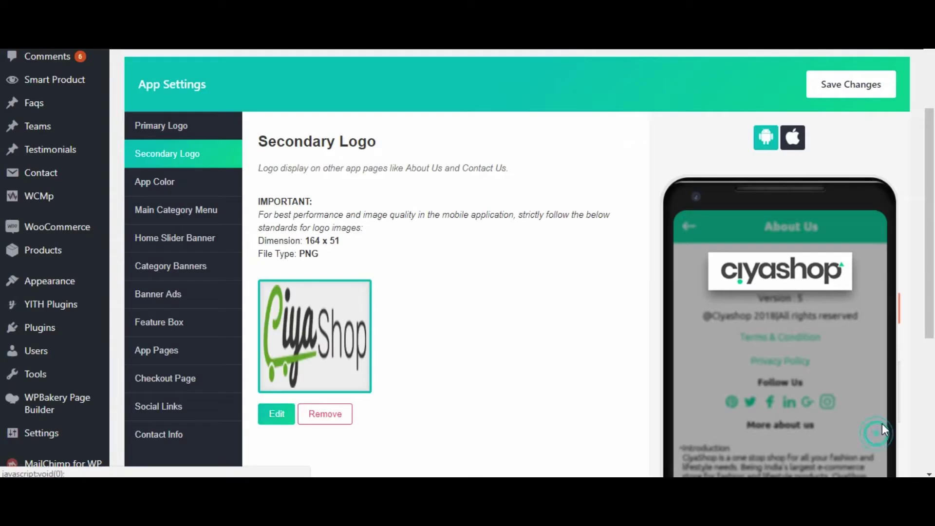
click(828, 86)
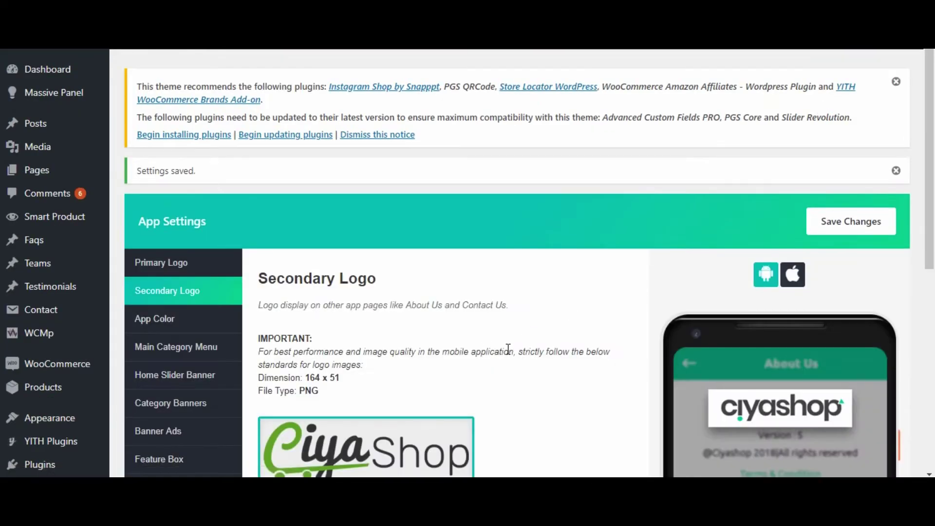
Refresh the app in the emulator and check the logo on the About Us page under My Account
key(alt+Tab)
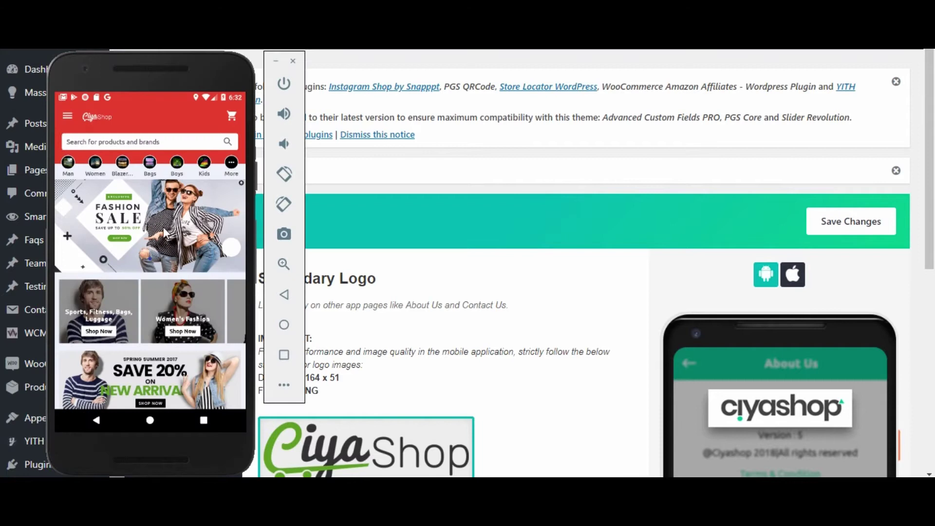
drag(151, 204, 138, 335)
click(67, 118)
click(111, 380)
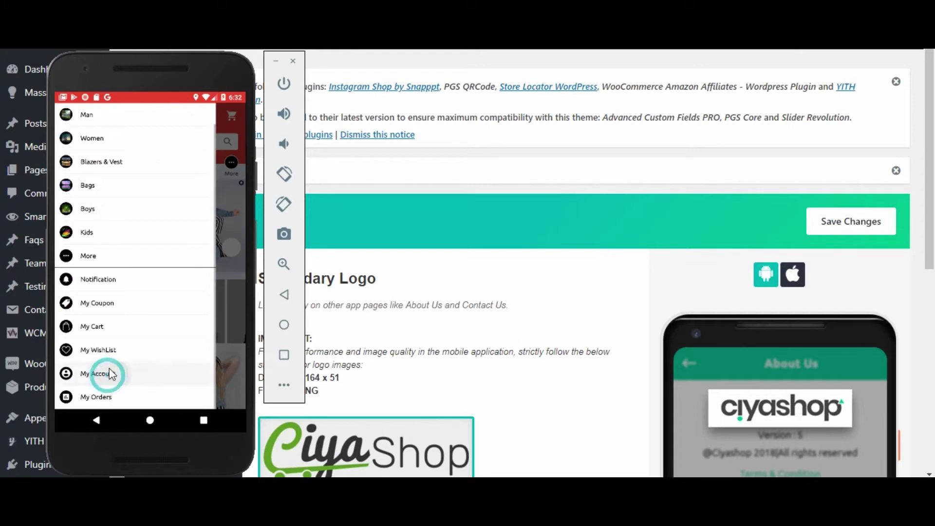
click(81, 394)
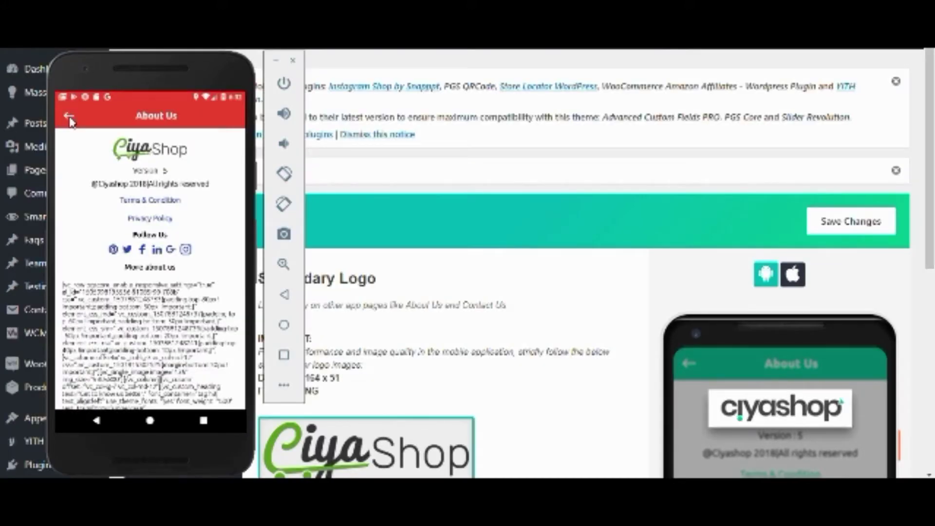
click(70, 117)
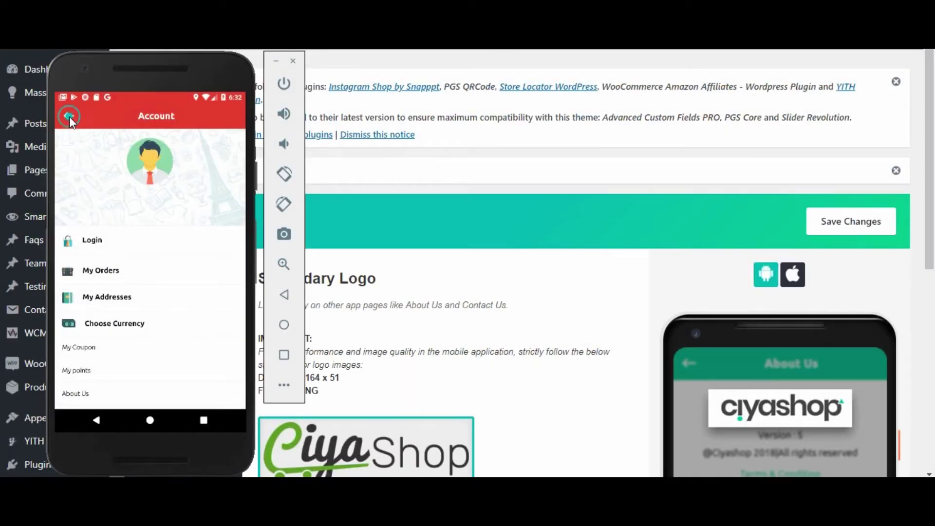
click(462, 218)
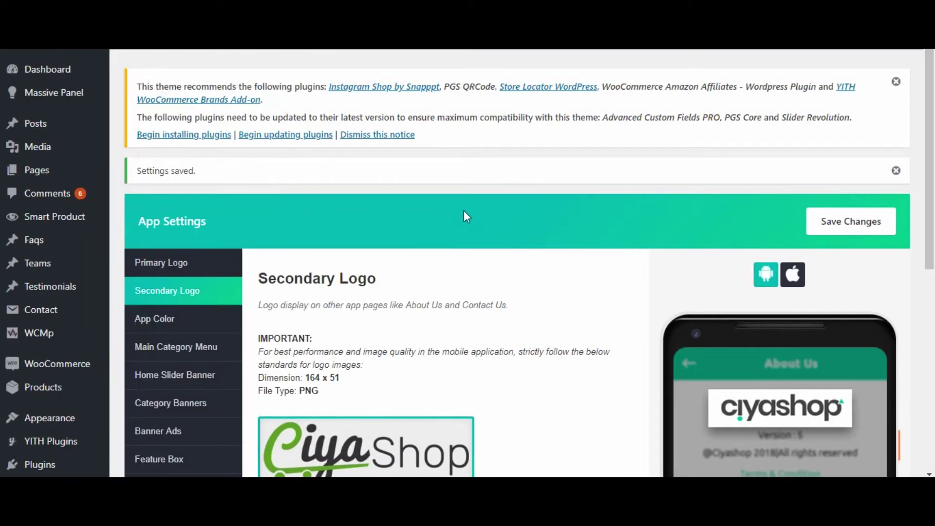
Open the App Color settings showing the header, primary and secondary colors
scroll(404, 305, down, 3)
click(162, 187)
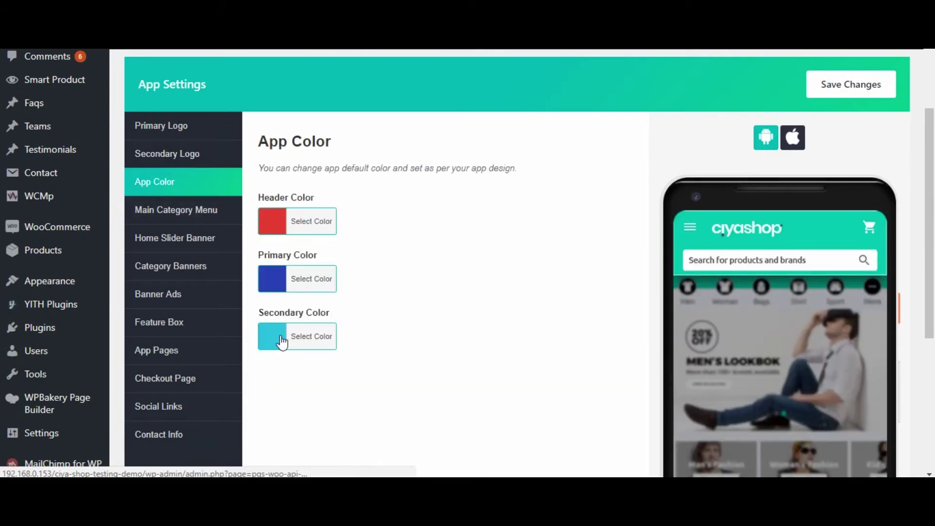
scroll(392, 240, down, 1)
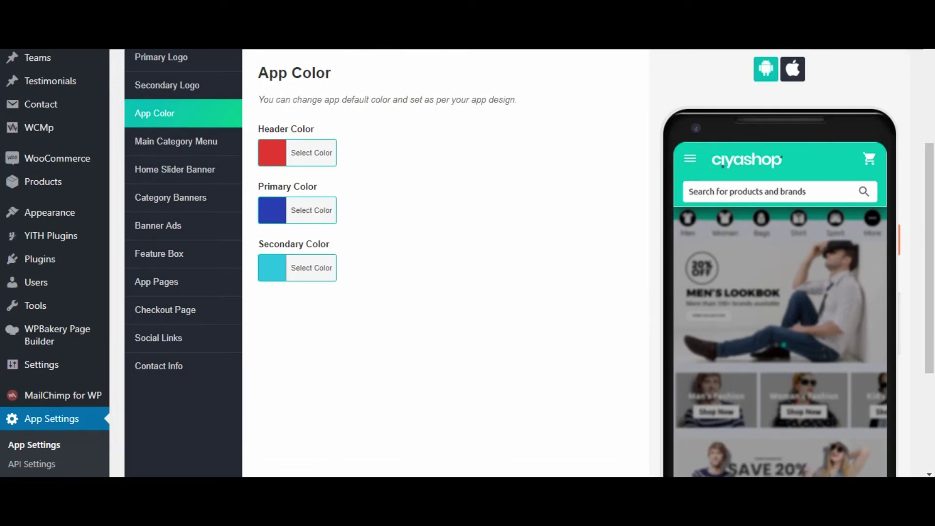
Place the emulator beside the color settings and examine how the colors are used down to the Most popular products section
key(alt+Tab)
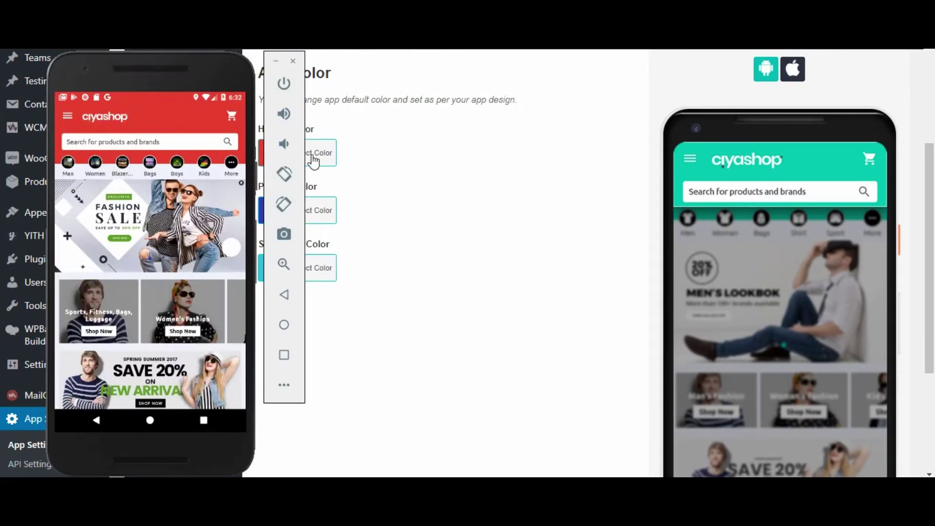
drag(111, 71, 488, 72)
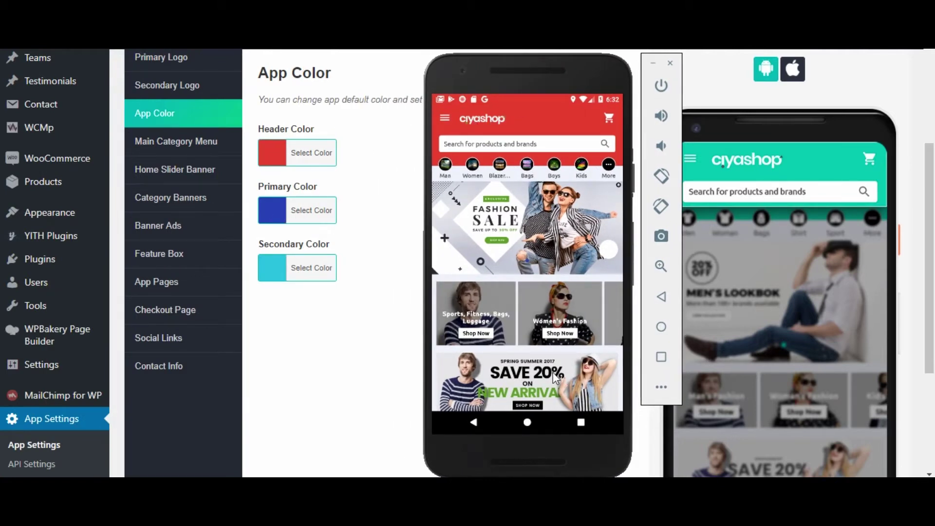
drag(553, 372, 549, 225)
drag(527, 294, 527, 246)
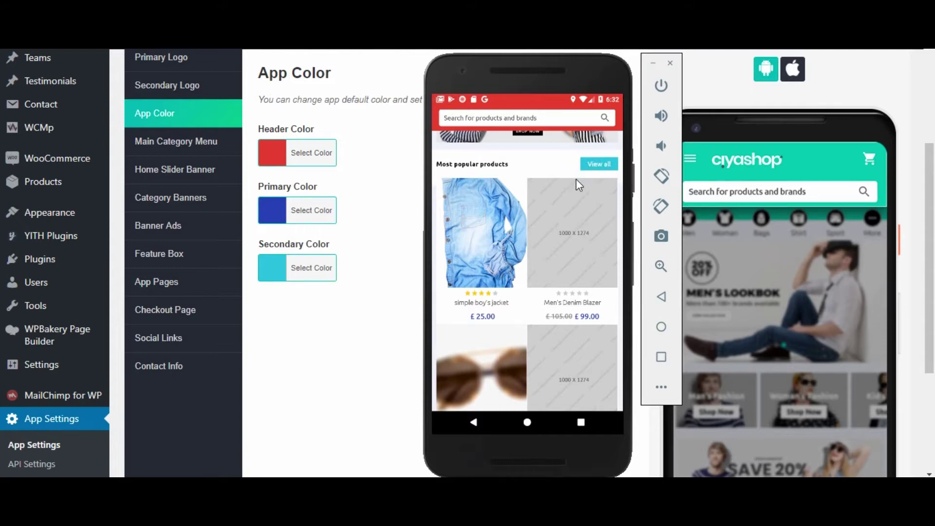
Return to the WordPress color settings and set the Header Color to #31d890 and the Primary Color to #190010
scroll(532, 194, up, 5)
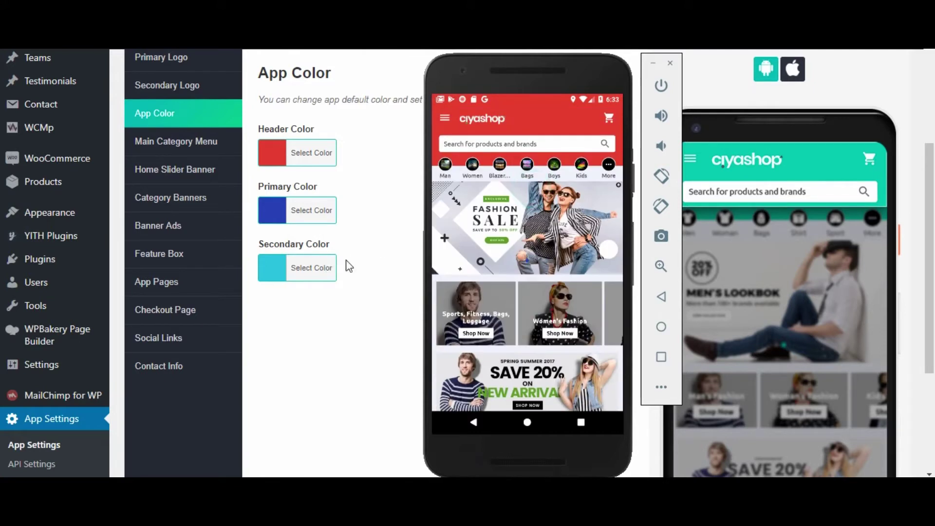
click(367, 256)
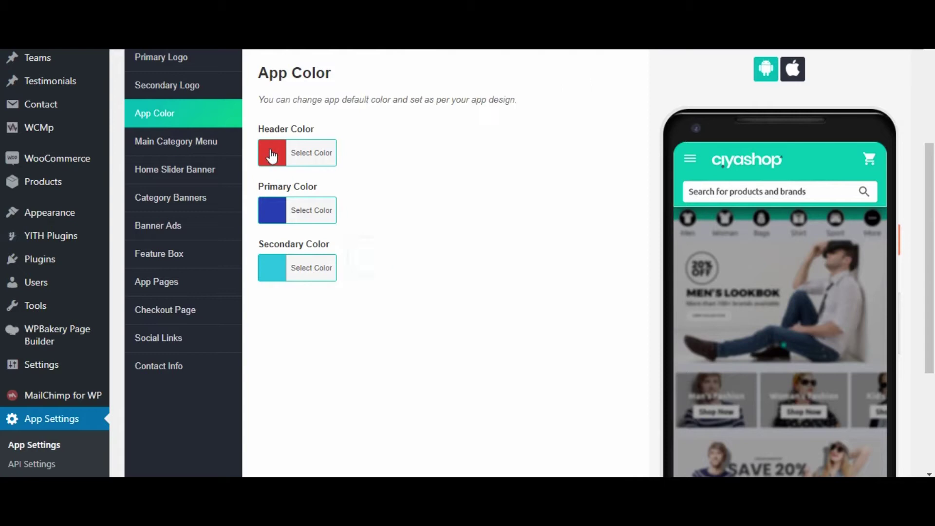
click(302, 161)
click(320, 201)
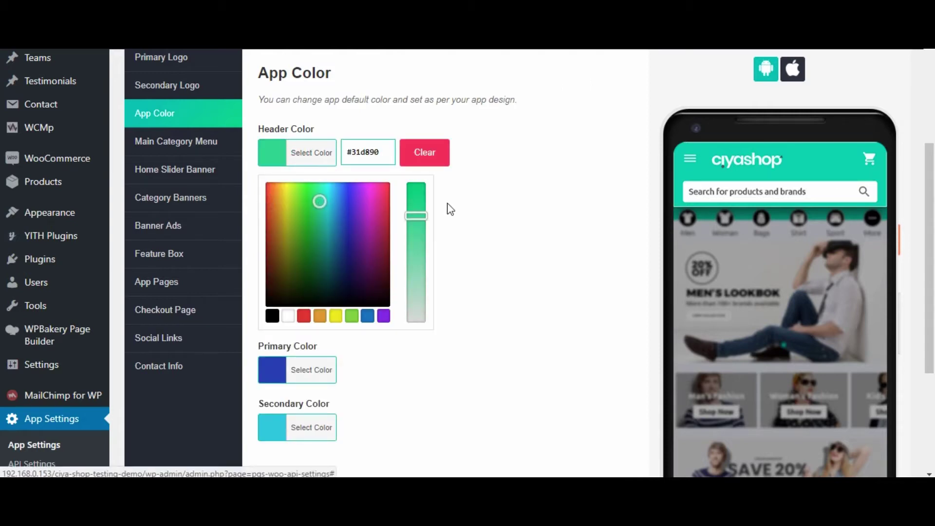
click(312, 372)
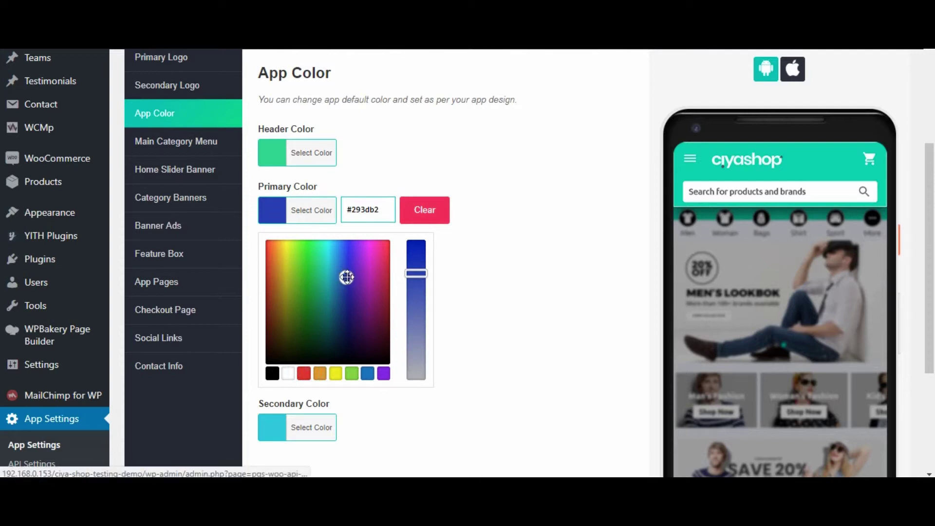
drag(347, 279, 378, 352)
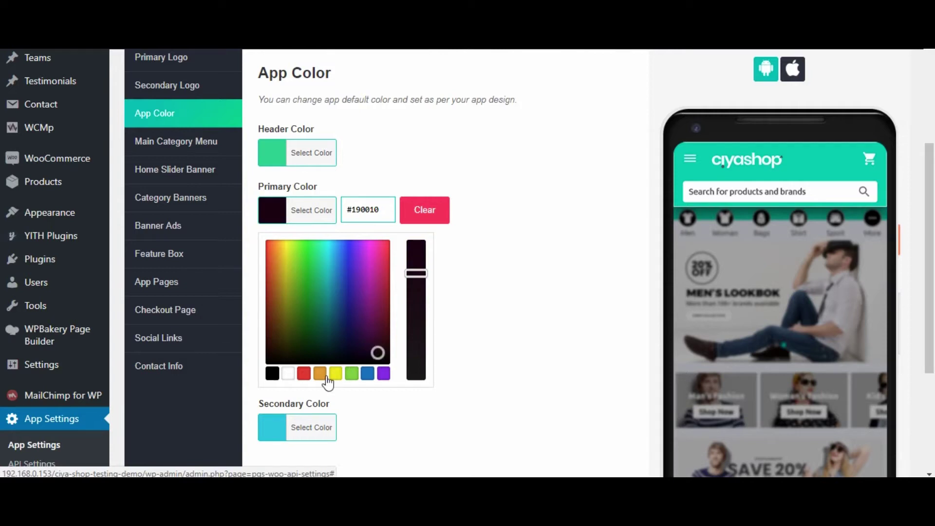
Set the Secondary Color to #1f4401 and save the app settings
click(314, 427)
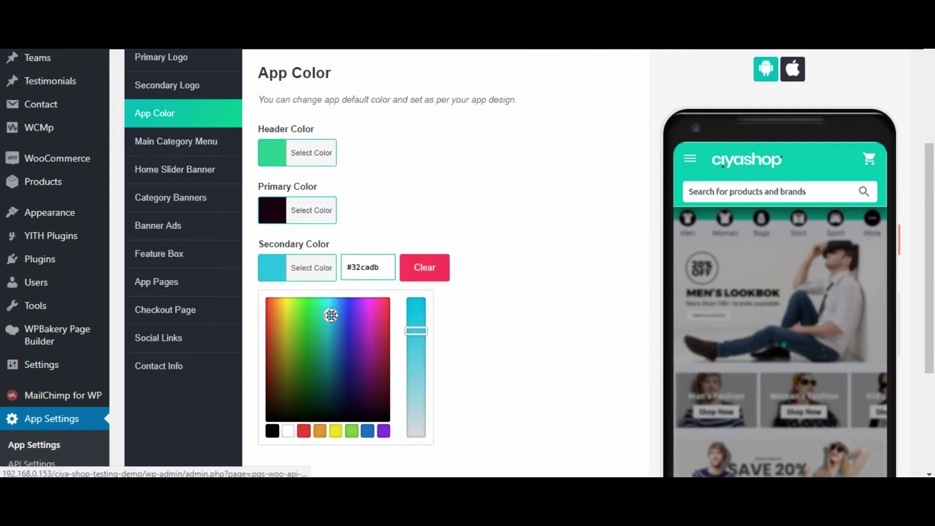
drag(328, 314, 299, 386)
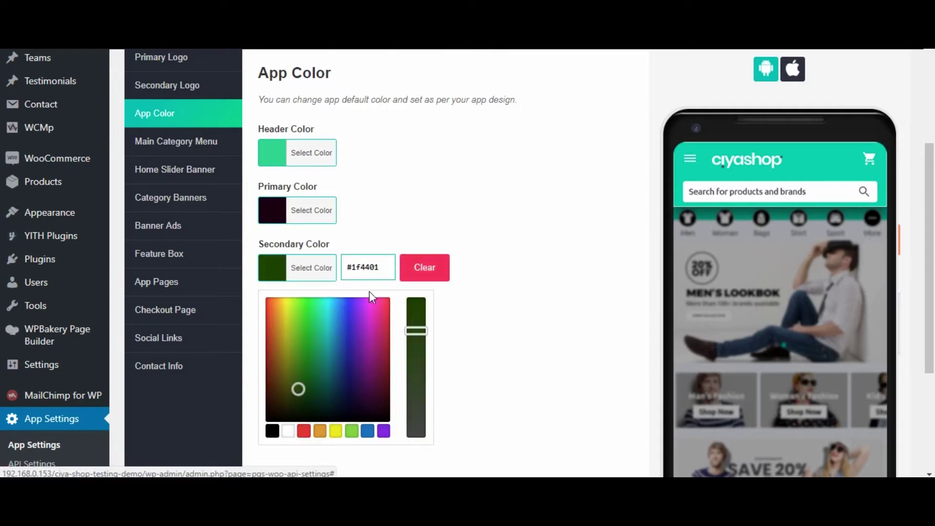
scroll(371, 293, up, 3)
click(841, 172)
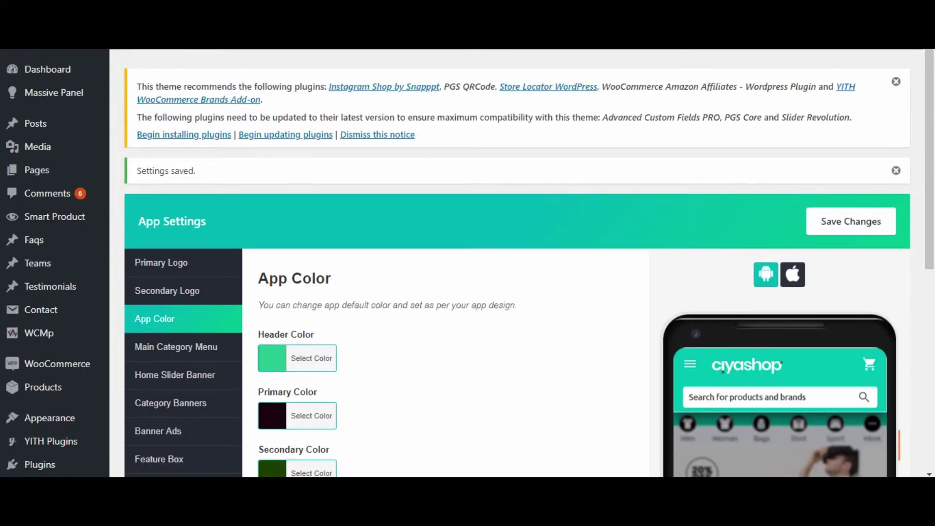
Switch to the emulator, refresh the app and check the new colors down to the Most popular products section
click(602, 487)
drag(555, 197, 565, 322)
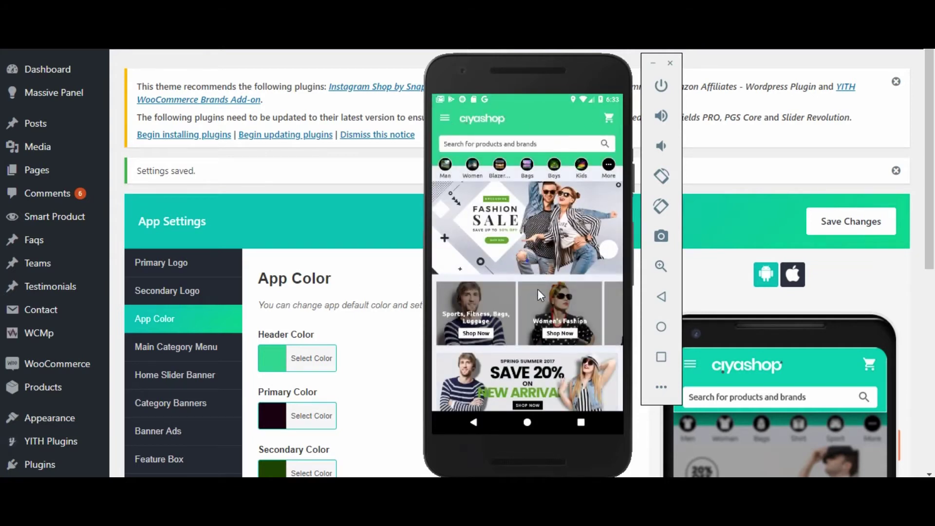
scroll(540, 295, down, 5)
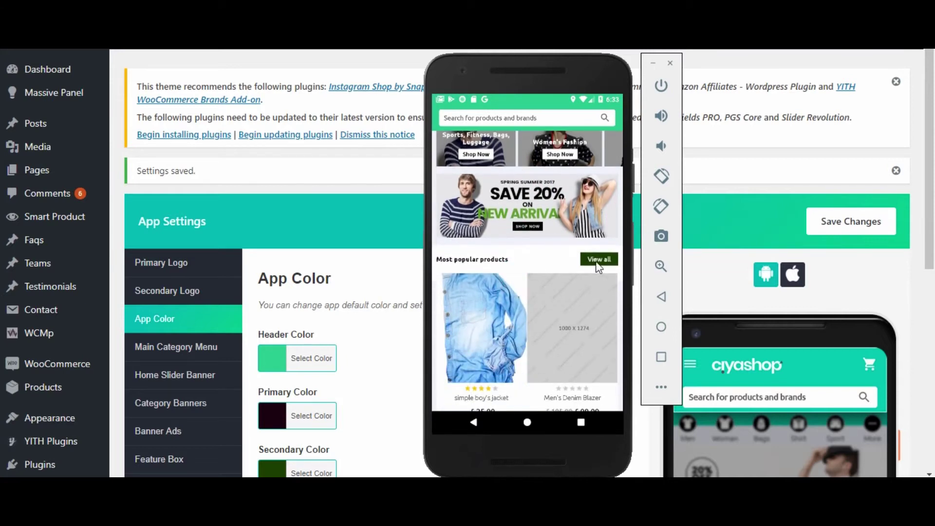
scroll(536, 270, down, 3)
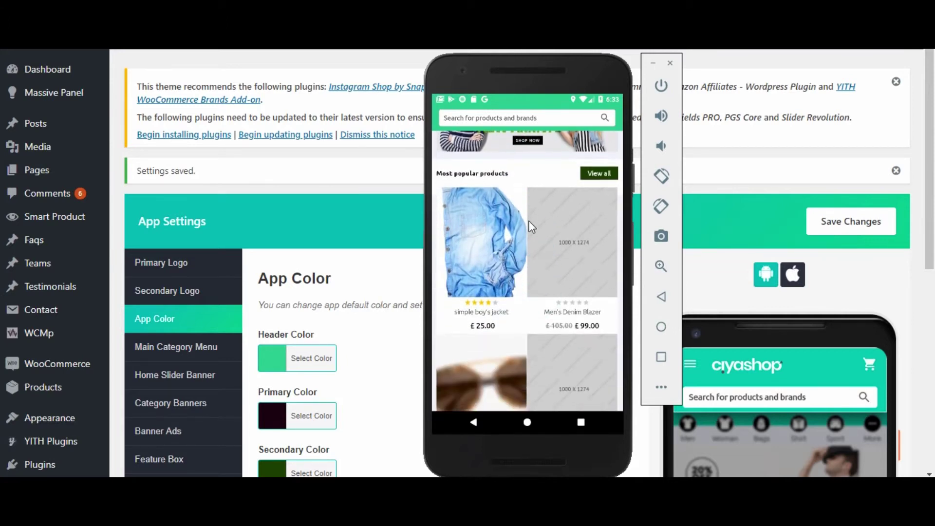
scroll(540, 228, up, 3)
scroll(540, 227, up, 4)
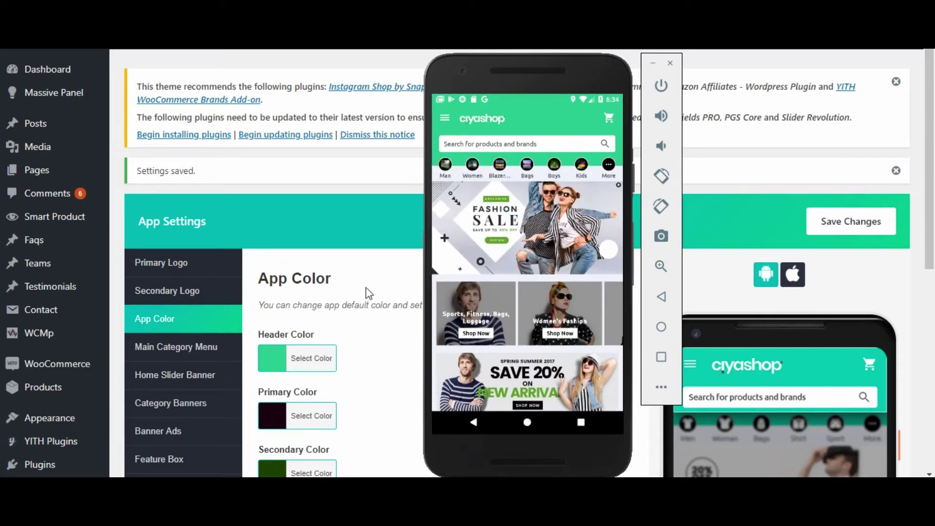
Open the Main Category Menu settings in the WordPress admin and compare the category items with the icon row in the emulator
click(366, 288)
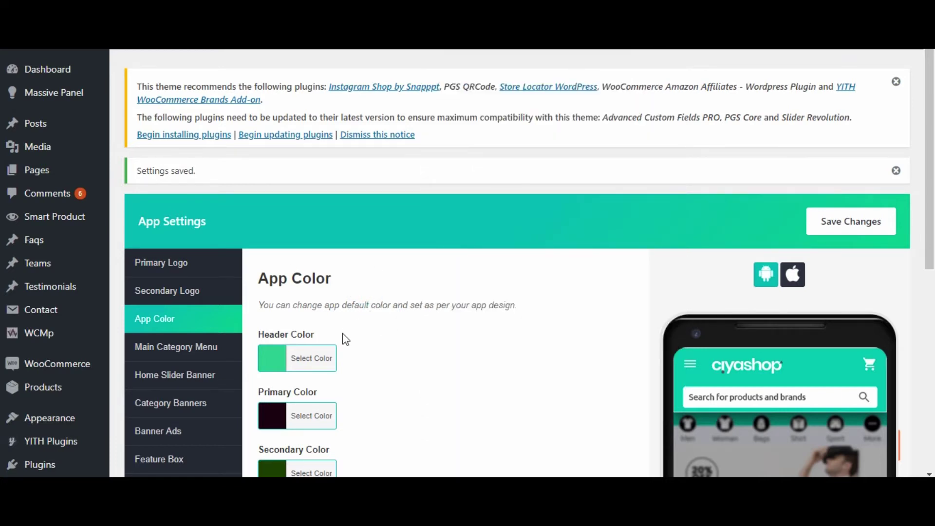
click(177, 347)
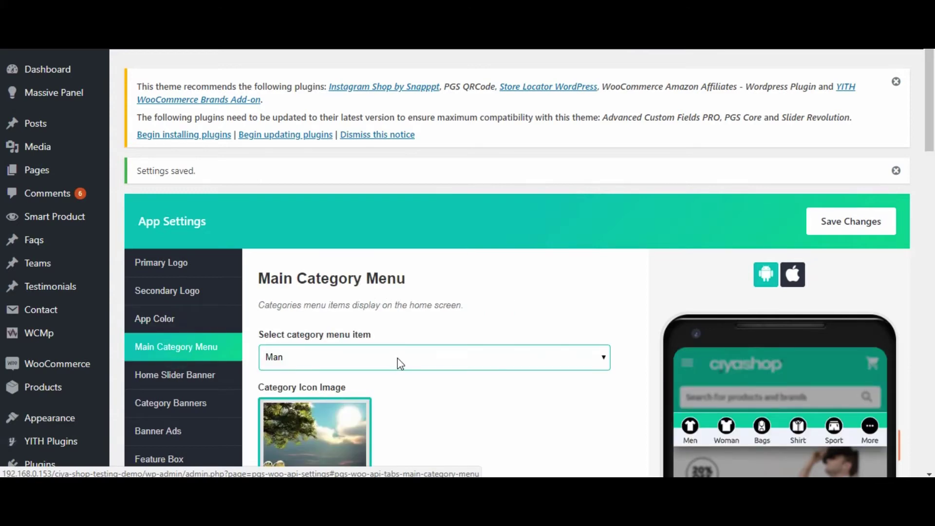
scroll(399, 358, down, 4)
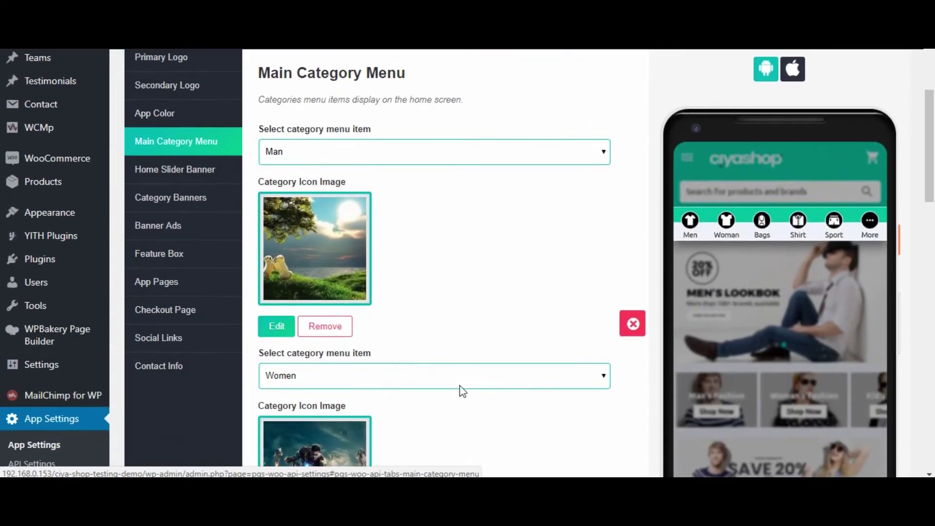
key(alt+Tab)
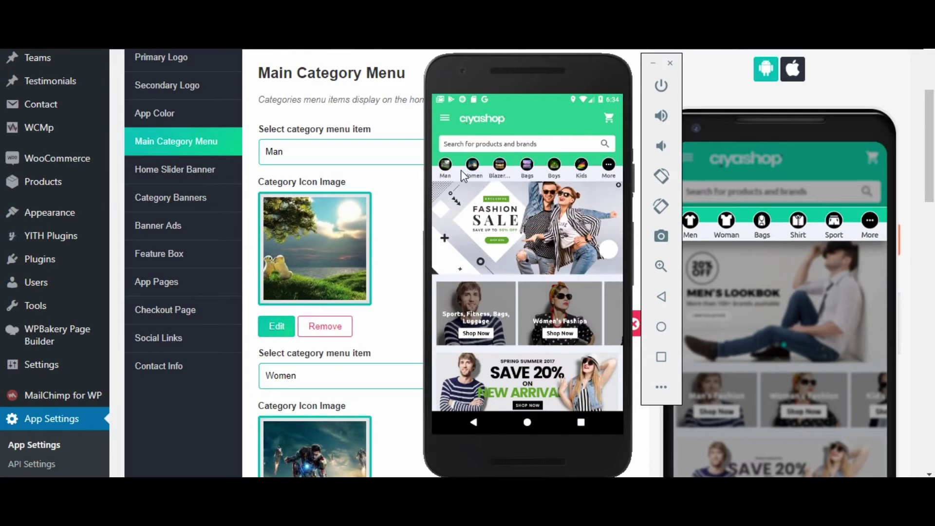
click(401, 218)
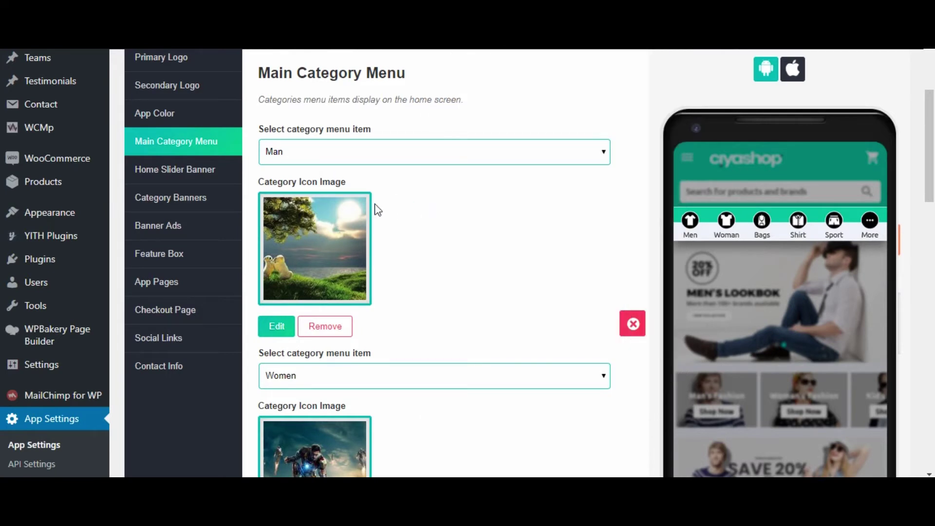
scroll(378, 210, down, 1)
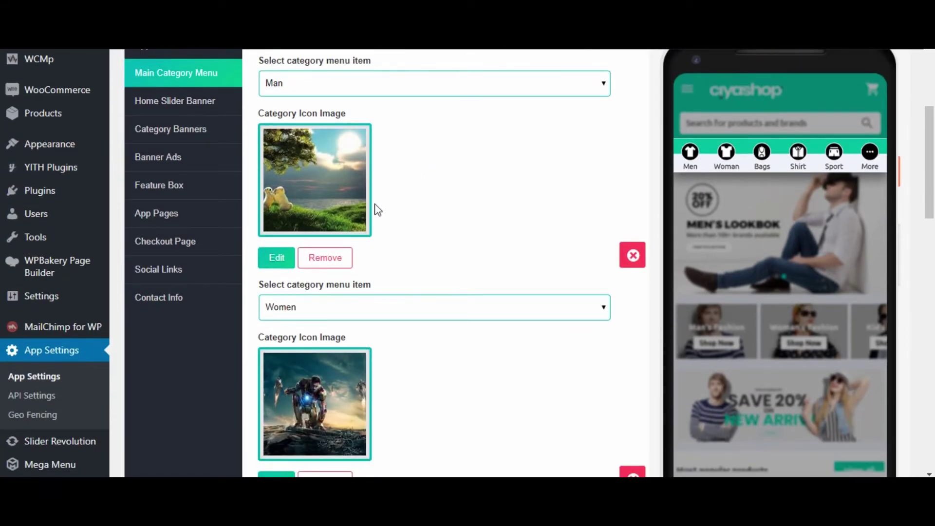
scroll(378, 211, up, 1)
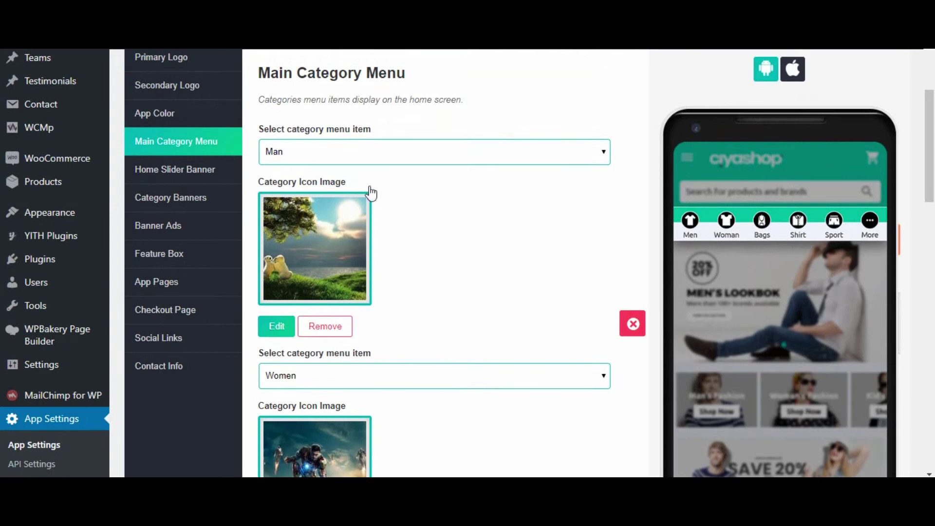
Change the Man category's icon image to Free-exchange.png from the media library and save the settings
click(277, 327)
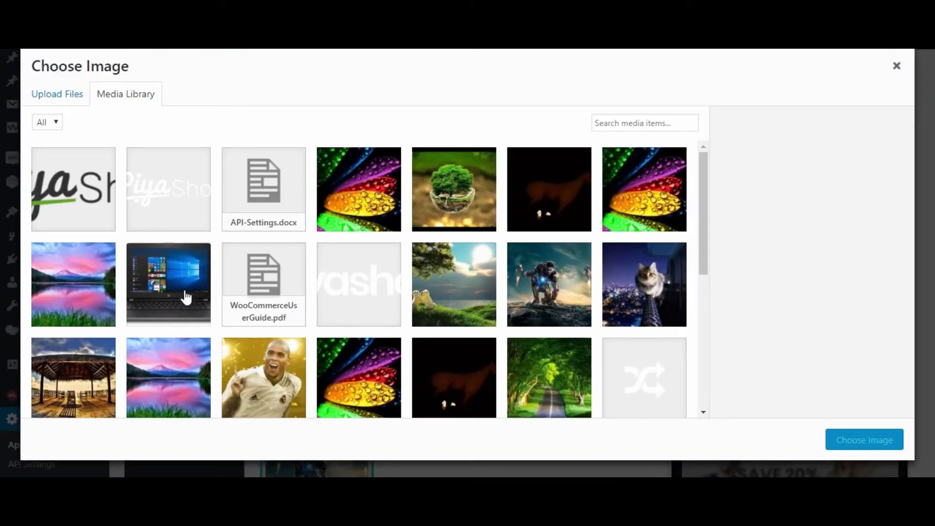
click(633, 387)
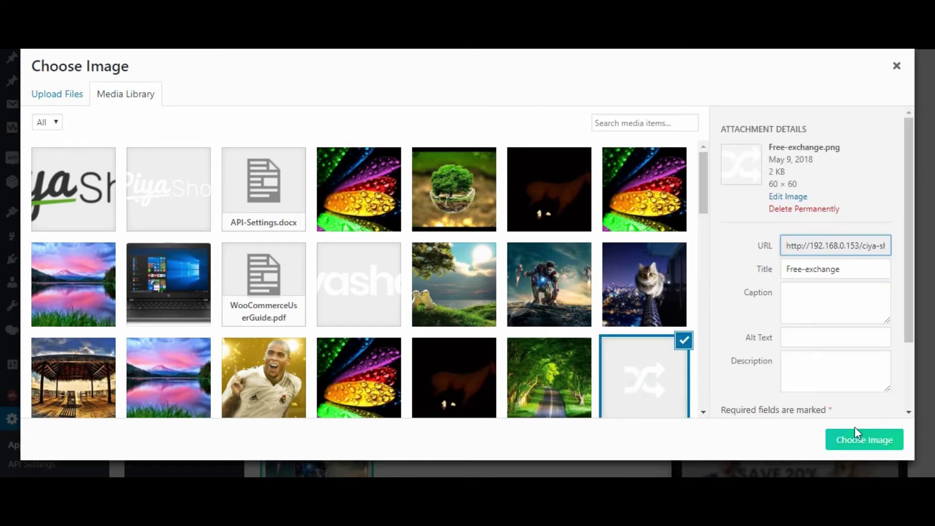
click(860, 441)
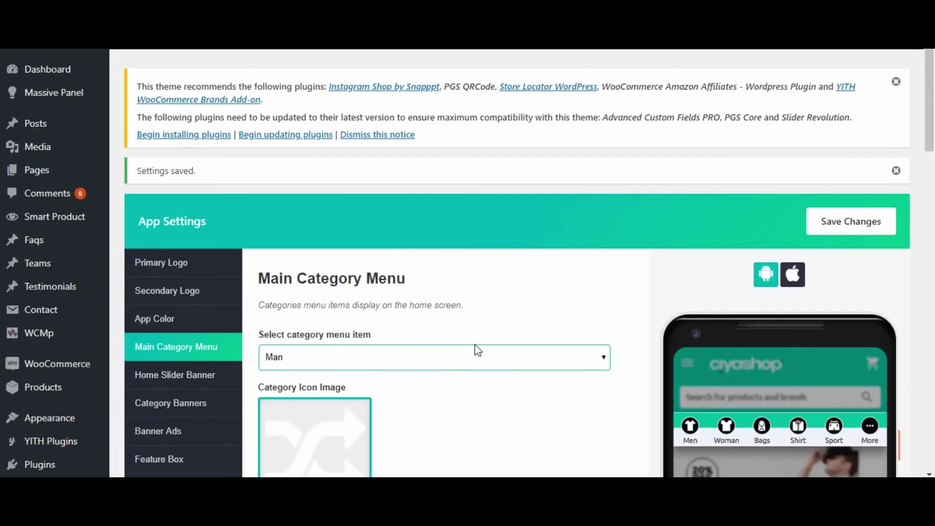
click(849, 225)
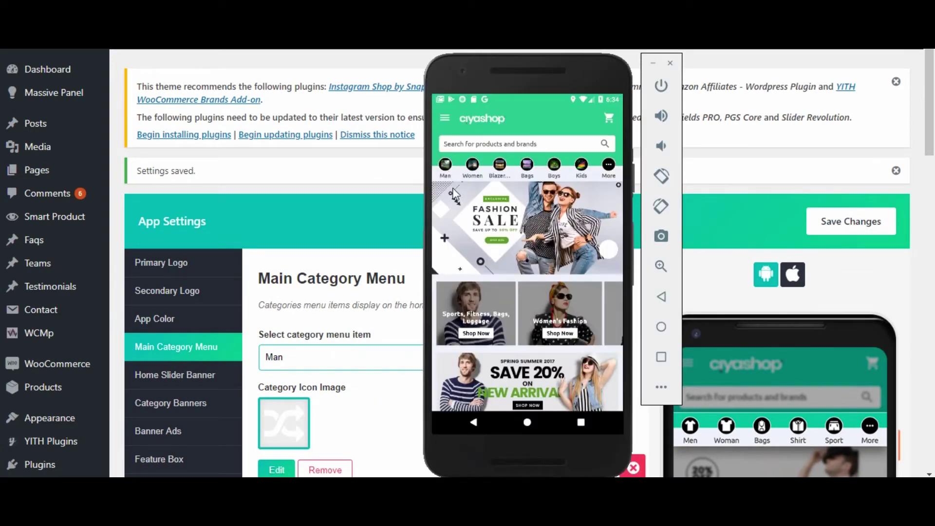
Return from the emulator to the WordPress admin and choose FIFA-18-Cover-Wallpaper.jpg as the first category menu item's icon image
click(519, 211)
click(383, 323)
scroll(386, 338, down, 2)
click(273, 397)
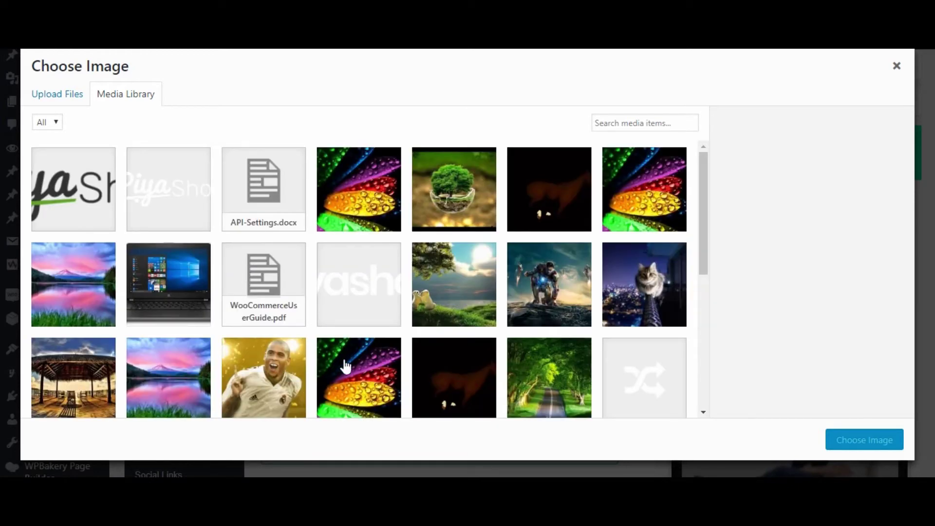
click(286, 373)
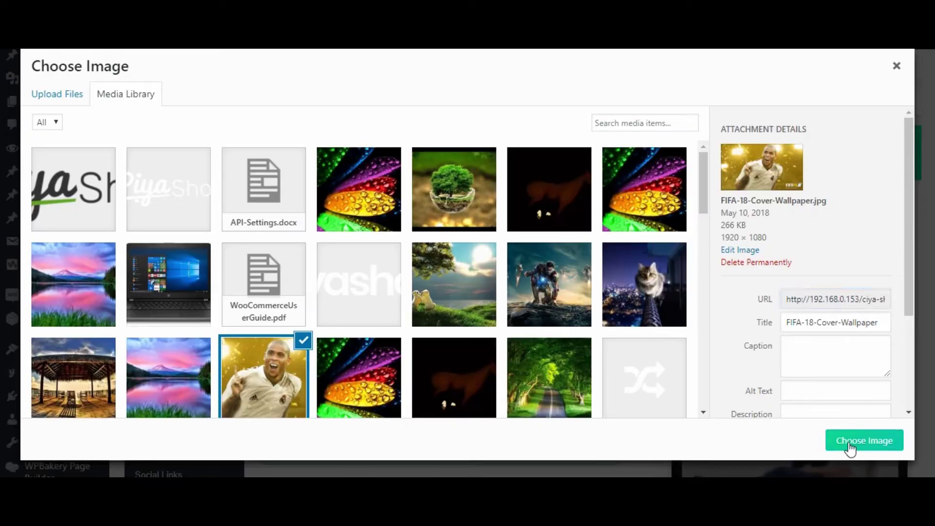
click(852, 444)
Open the Home Slider Banner settings and compare the slider image with the home screen banner in the emulator
click(163, 304)
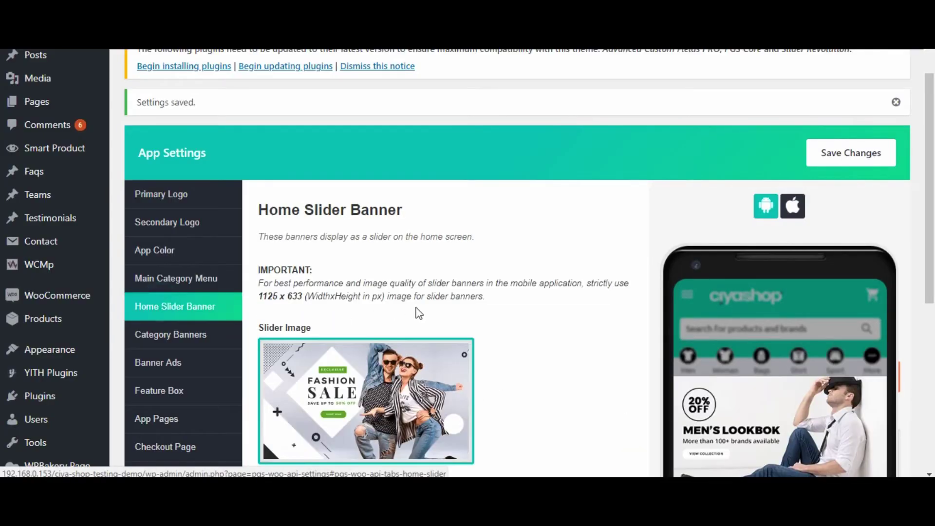
scroll(418, 313, down, 3)
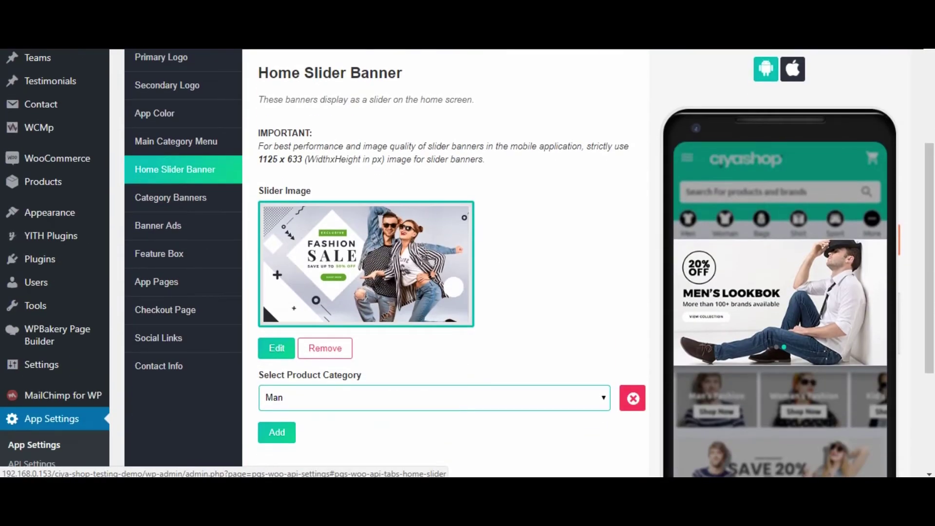
click(627, 477)
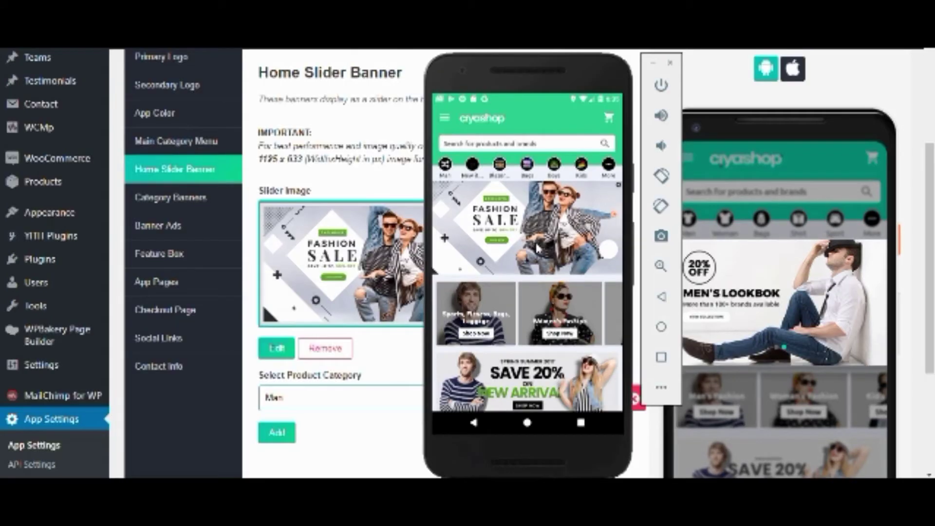
click(376, 361)
Replace the Man slider image with the green SALE banner of a group of people from the media library
click(277, 349)
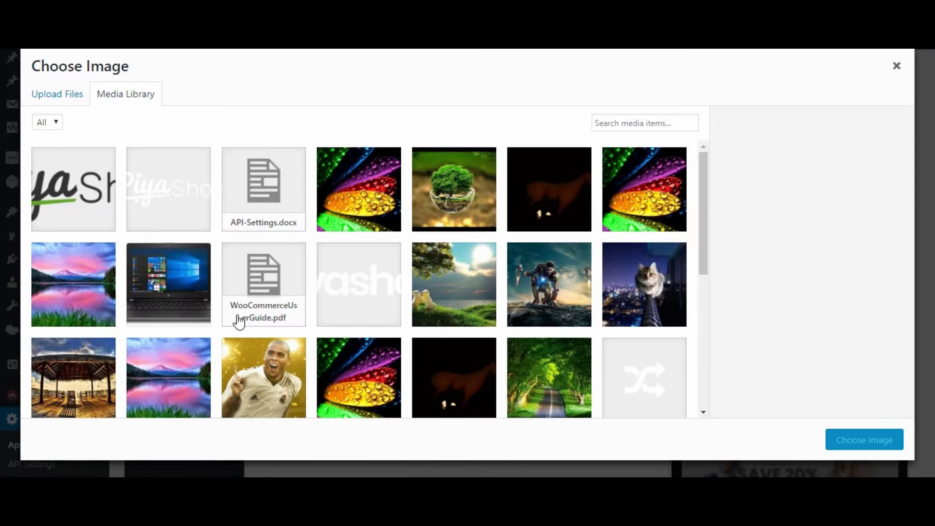
scroll(239, 323, down, 5)
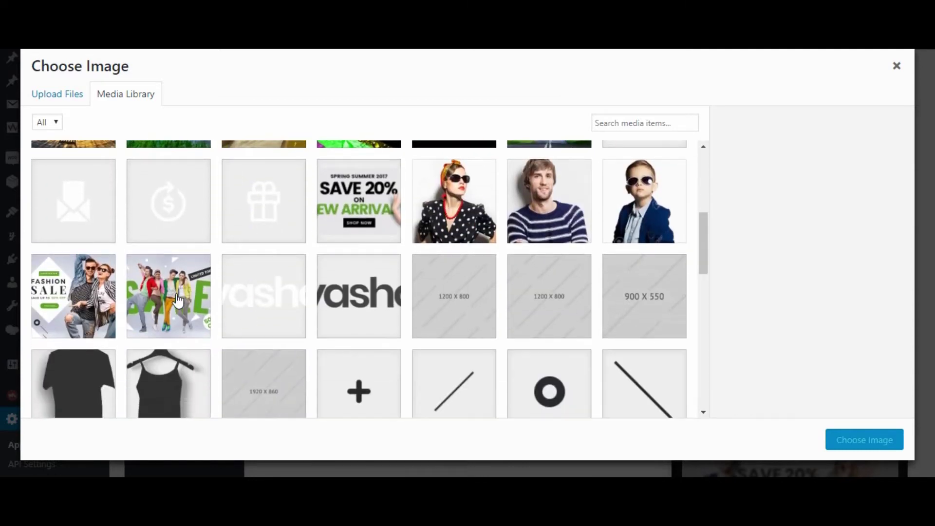
click(170, 292)
click(848, 430)
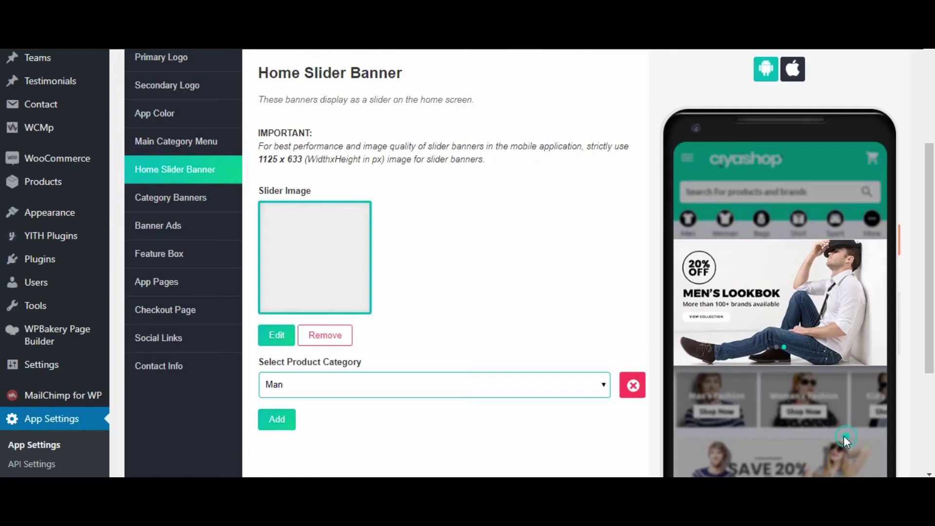
scroll(436, 357, down, 2)
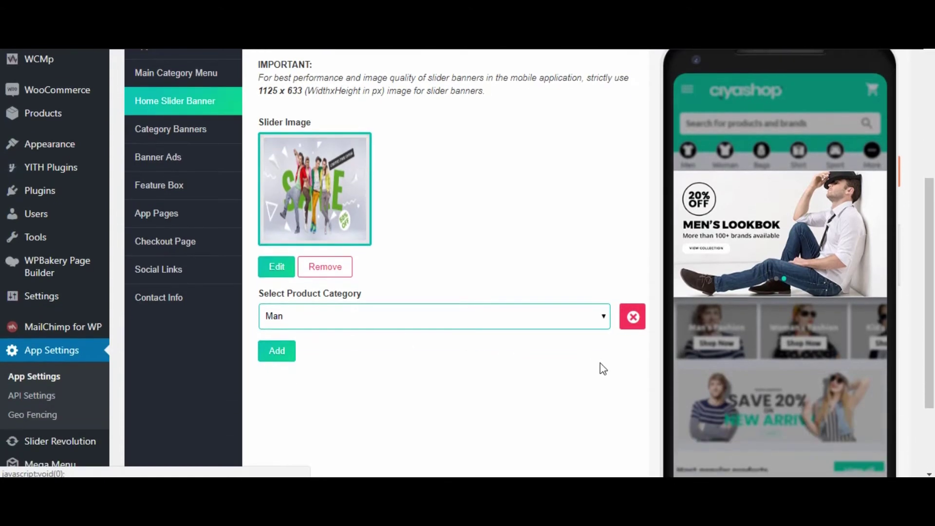
click(271, 351)
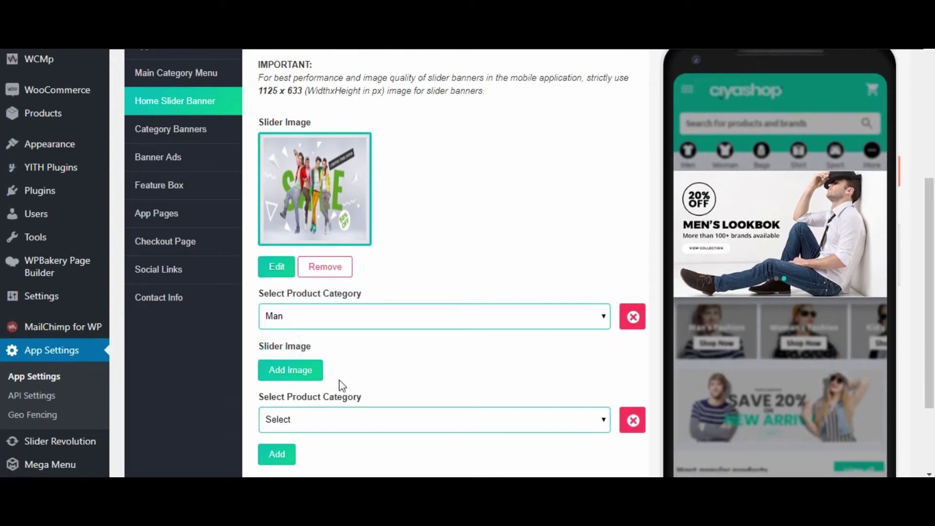
click(311, 369)
click(73, 301)
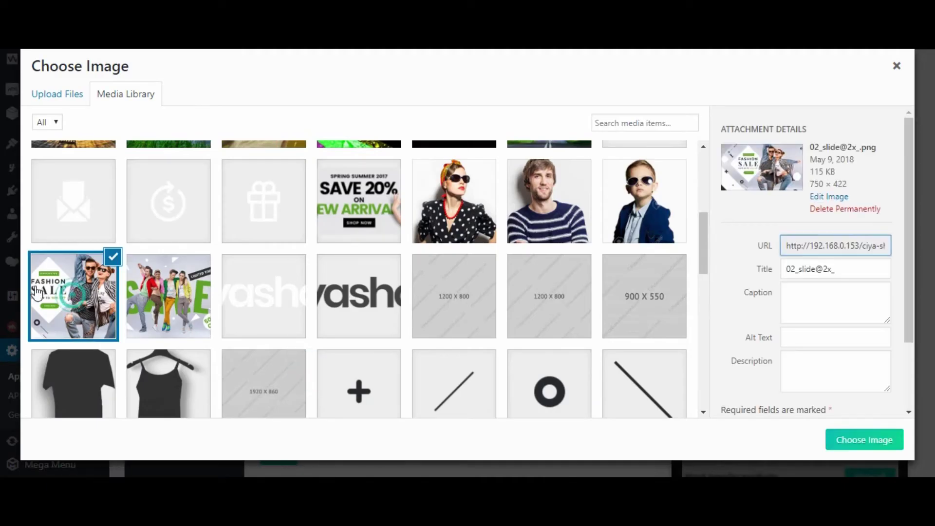
click(866, 446)
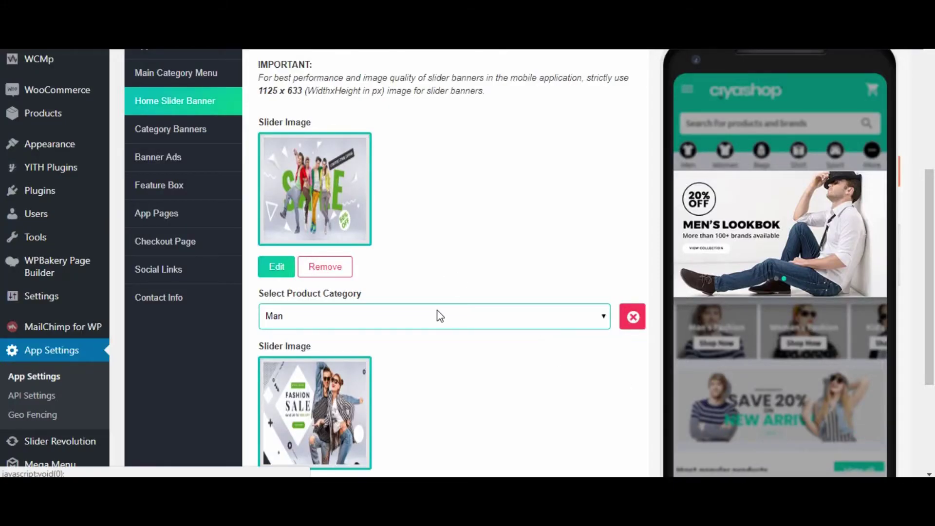
Assign the Women product category to the second home slider banner and save the app settings
scroll(440, 315, up, 1)
scroll(439, 321, down, 4)
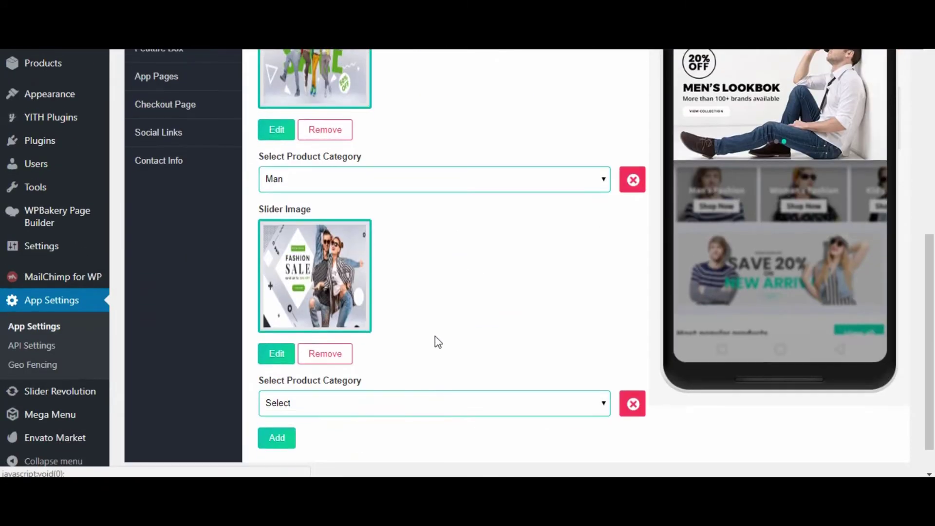
click(602, 409)
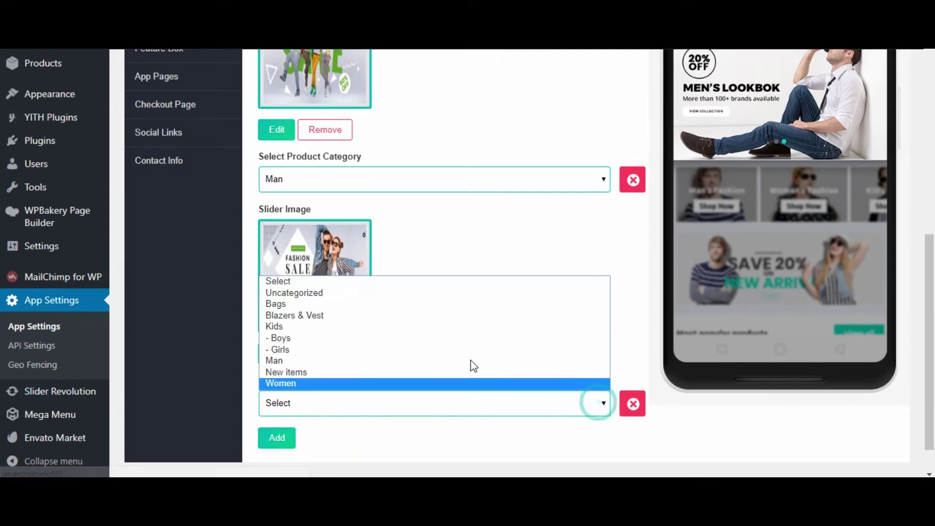
click(440, 383)
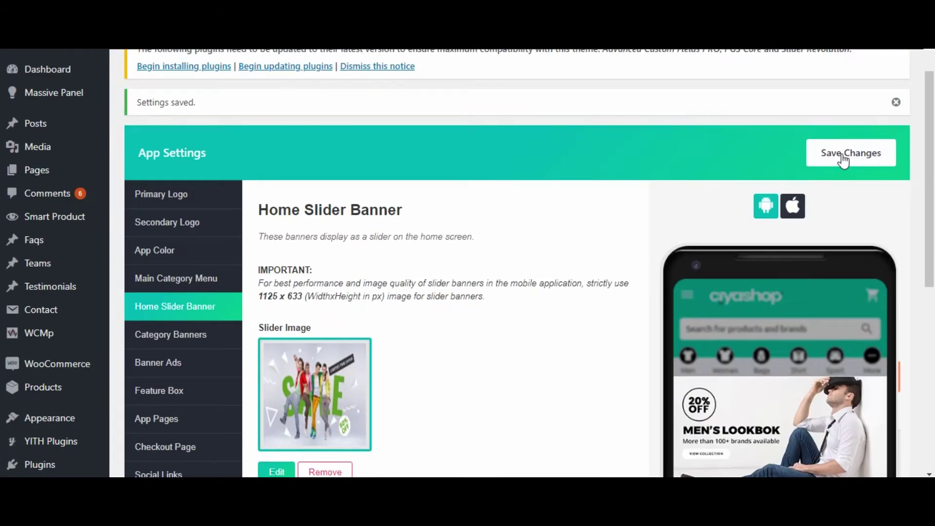
click(844, 160)
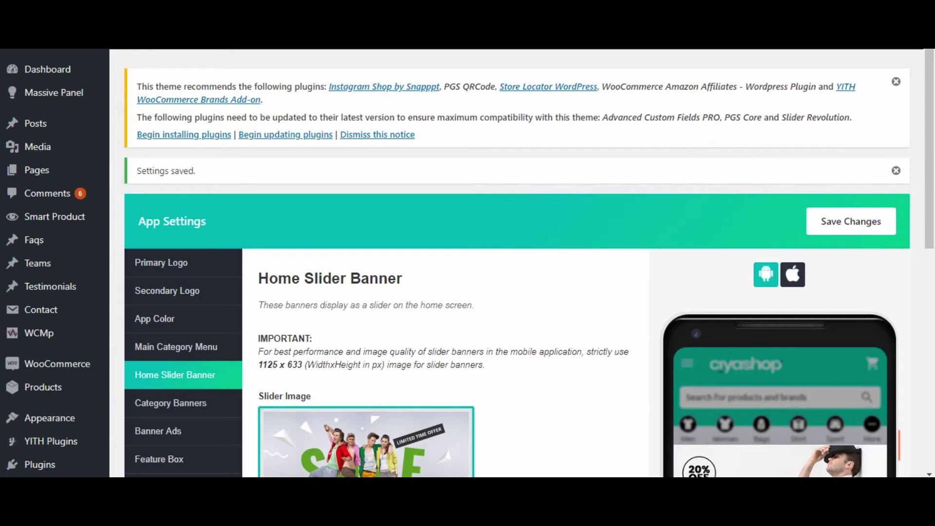
Switch to the Android emulator, refresh the home screen, swipe through the slider banners, and return to the WordPress admin
drag(542, 213, 526, 369)
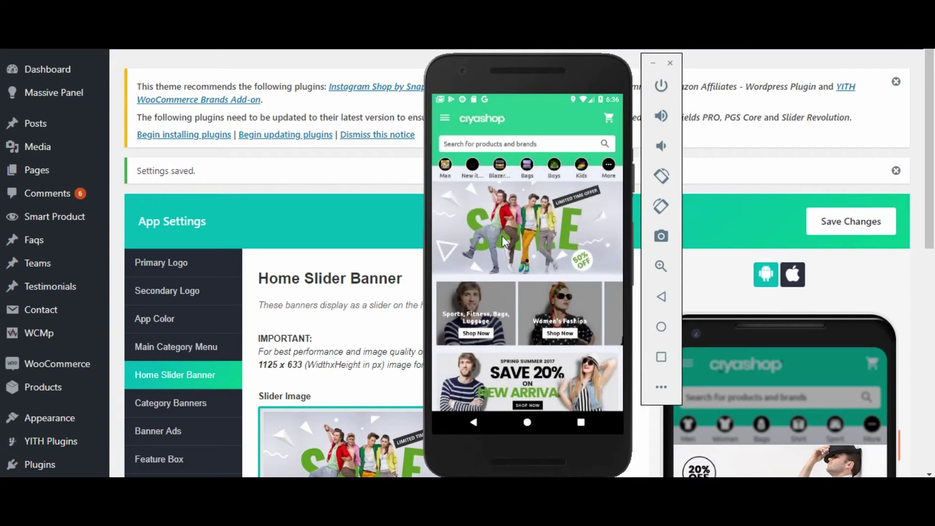
drag(583, 244, 482, 253)
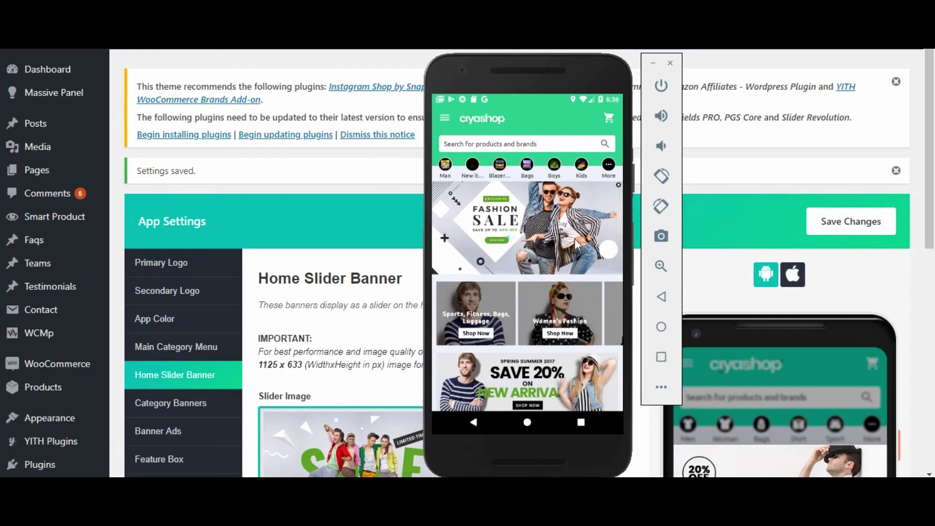
drag(577, 244, 524, 247)
click(343, 232)
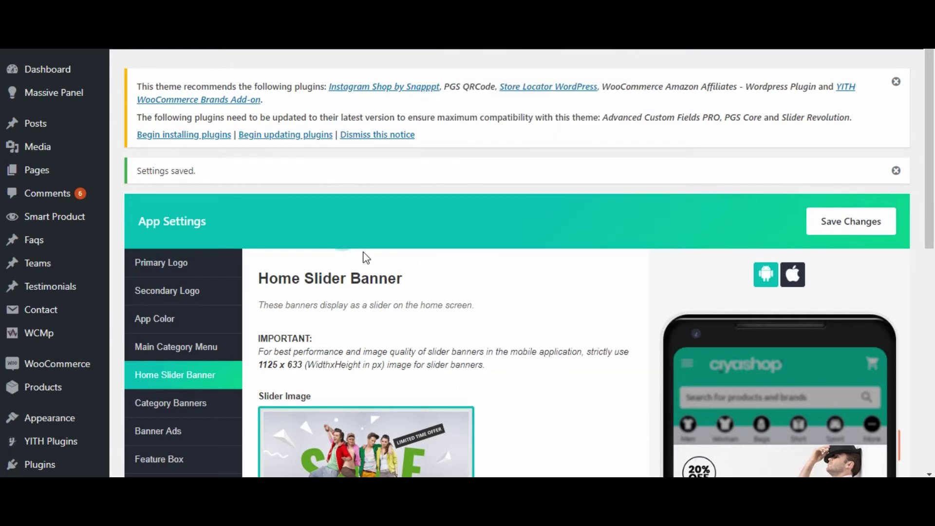
Open the Category Banners settings and compare the first banner's image and title with the home screen in the emulator
scroll(364, 258, down, 7)
scroll(351, 297, up, 5)
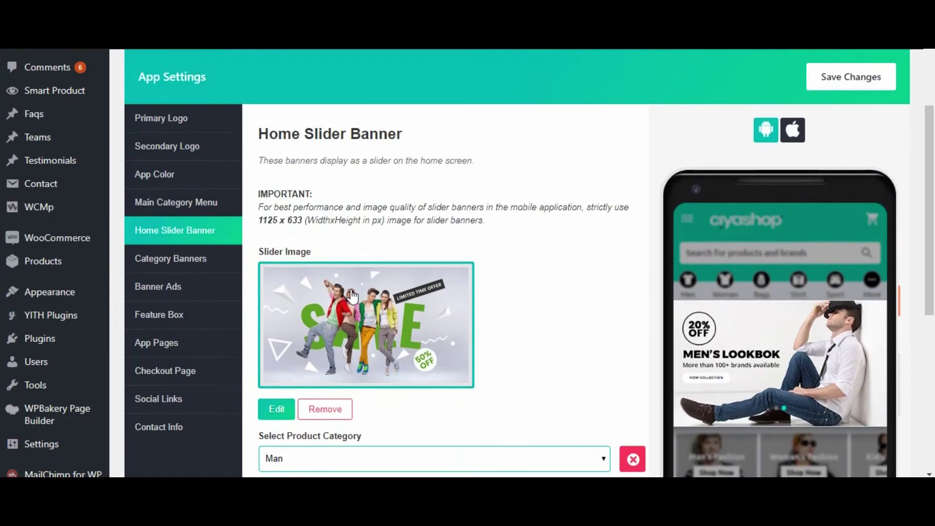
click(176, 265)
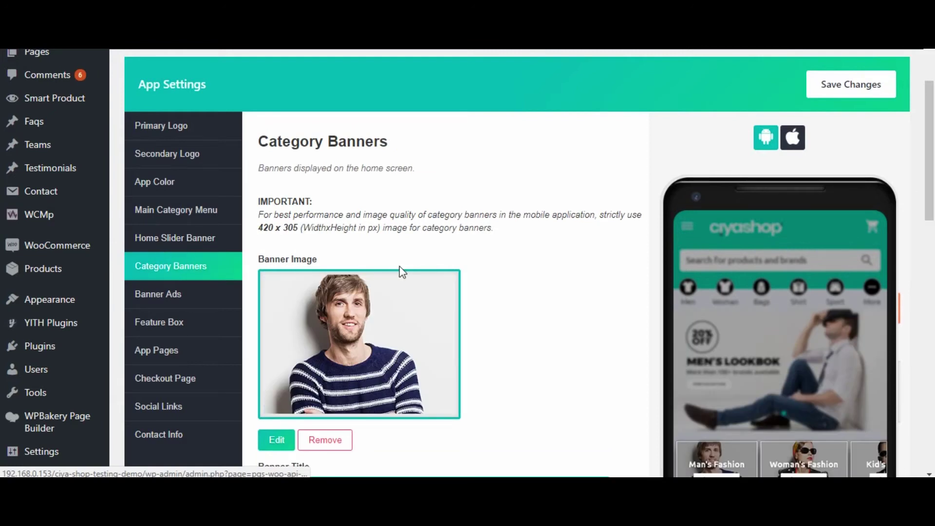
scroll(399, 266, down, 2)
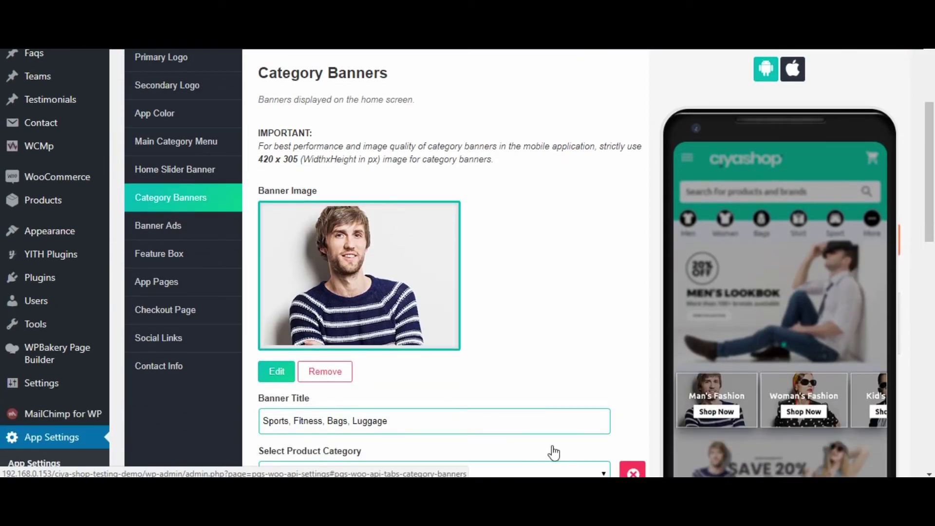
click(621, 438)
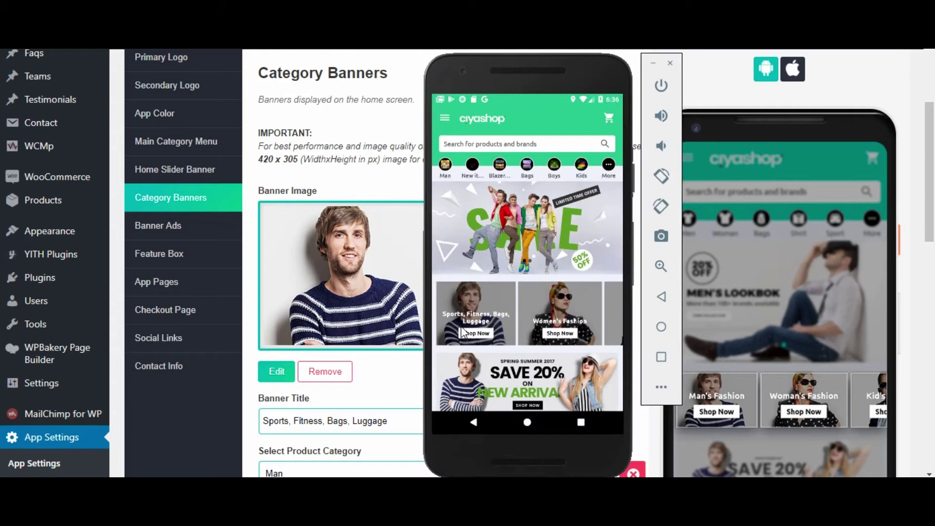
click(416, 312)
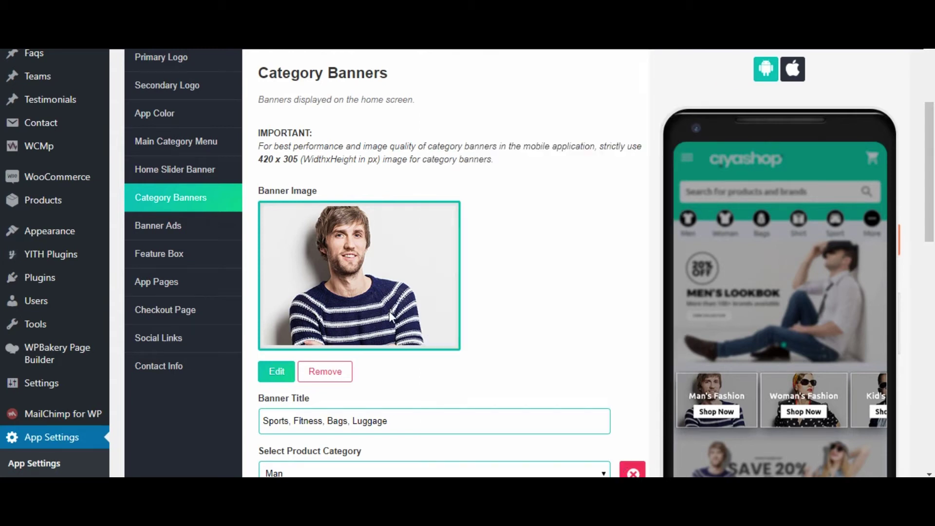
Shorten the first category banner's title to Sports
click(424, 422)
drag(289, 420, 432, 424)
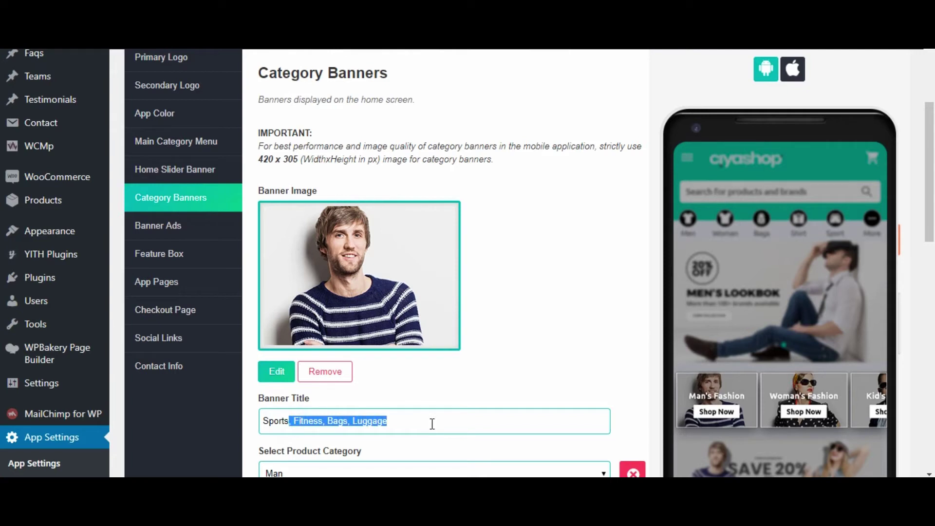
key(BackSpace)
scroll(426, 417, down, 3)
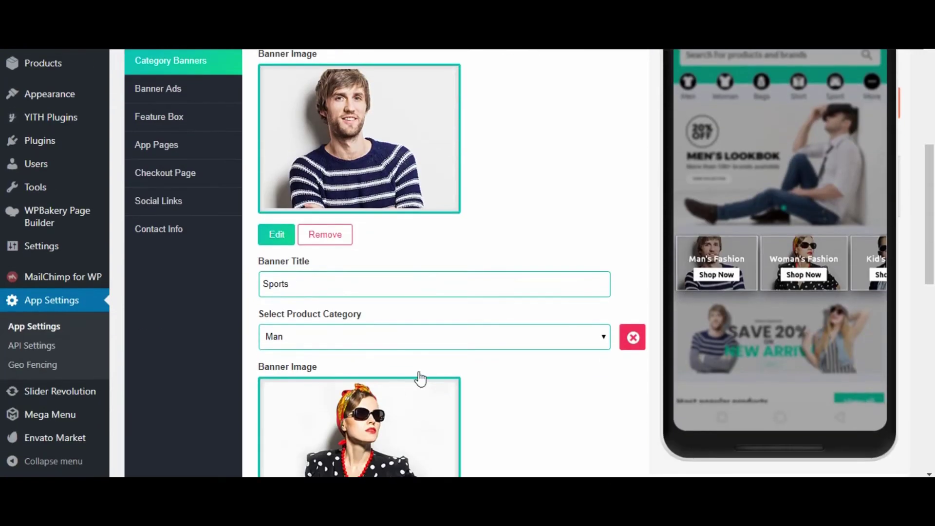
click(275, 235)
click(559, 291)
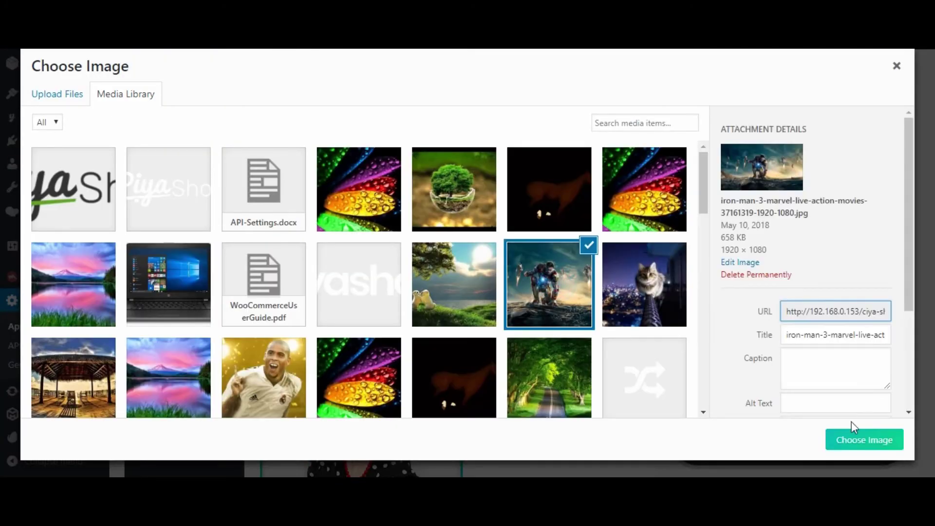
click(849, 449)
scroll(478, 348, up, 7)
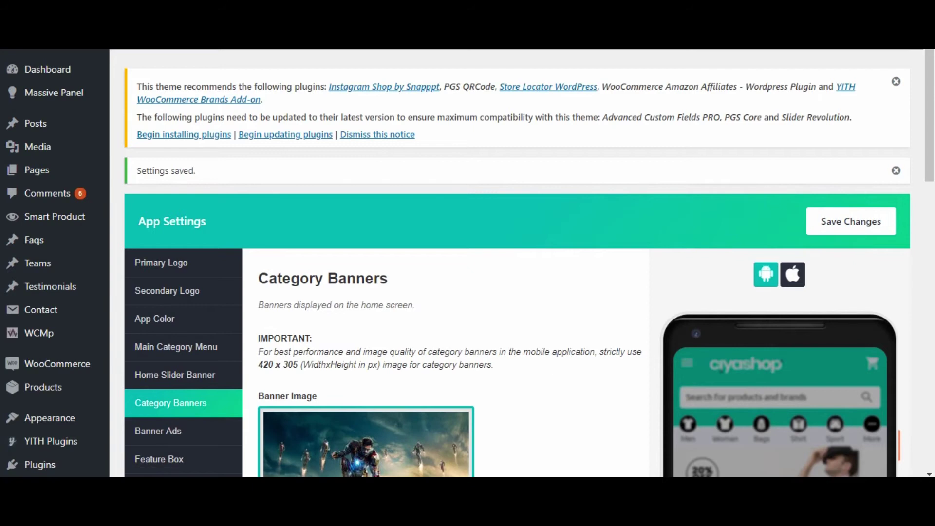
Switch to the emulator, check the first category banner's image and title on the home screen, and return to the WordPress admin
key(alt+Tab)
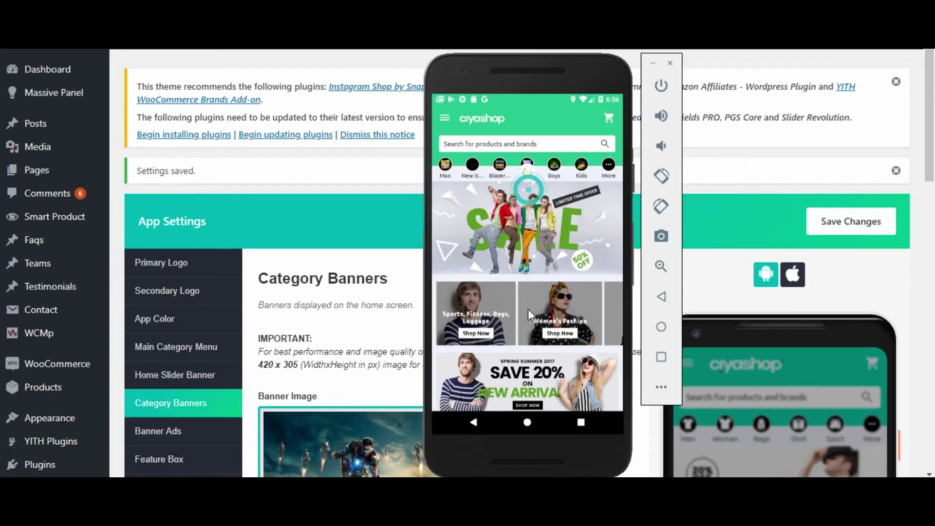
click(527, 166)
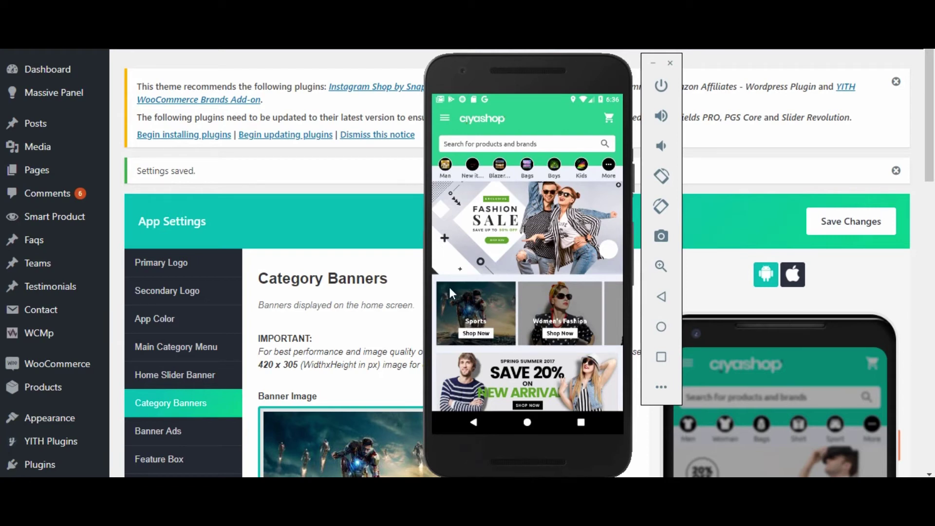
click(376, 271)
Replace the Sports category banner's image with the photo of the man in a striped sweater from the media library
scroll(411, 299, down, 3)
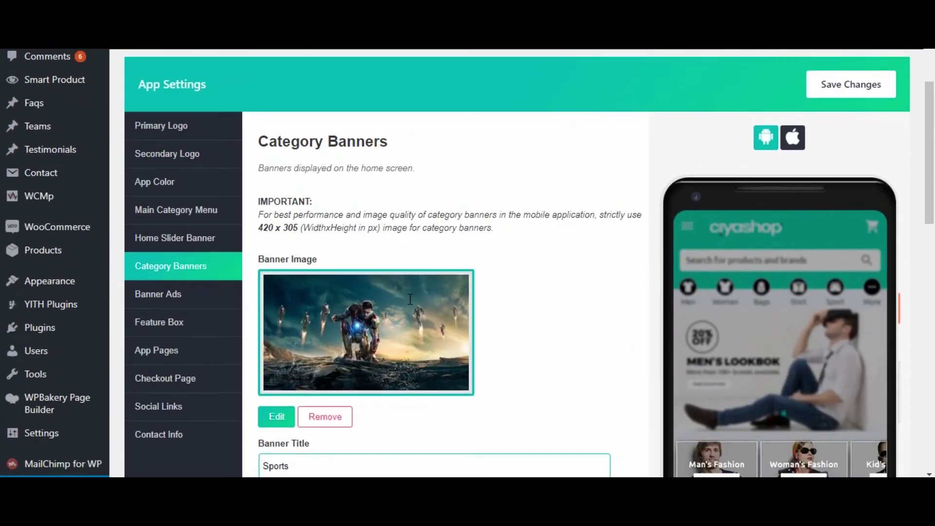
click(283, 417)
scroll(335, 302, down, 4)
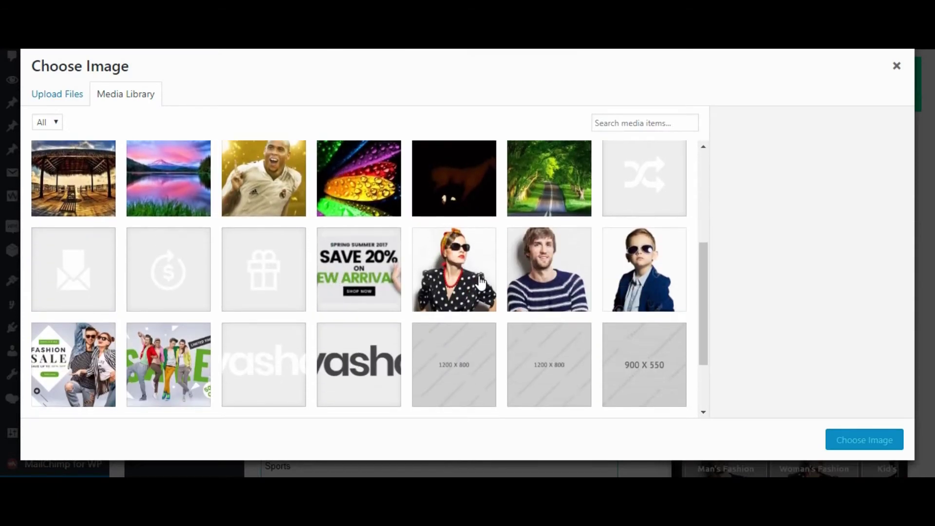
click(517, 276)
click(857, 441)
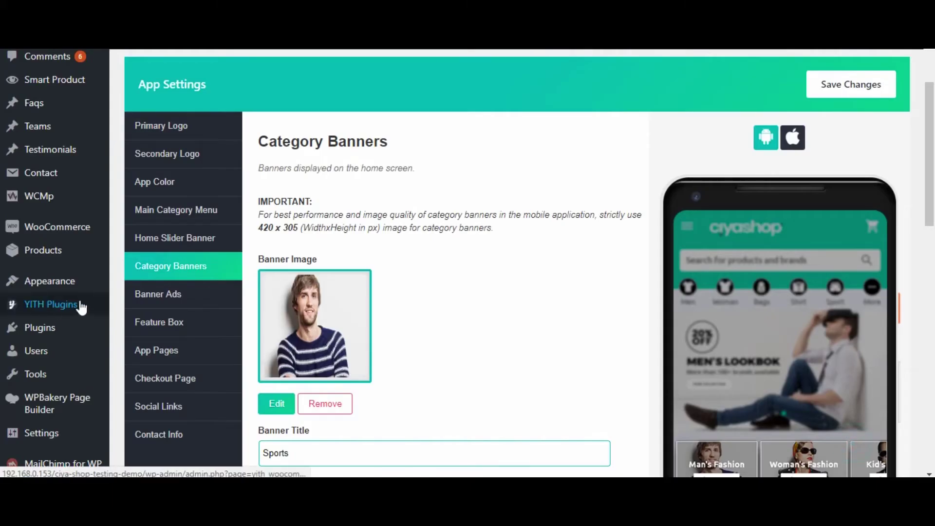
Open the Banner Ads settings, replace the Blazers & Vest banner image with the pink sunset lake photo, and save the changes
click(147, 292)
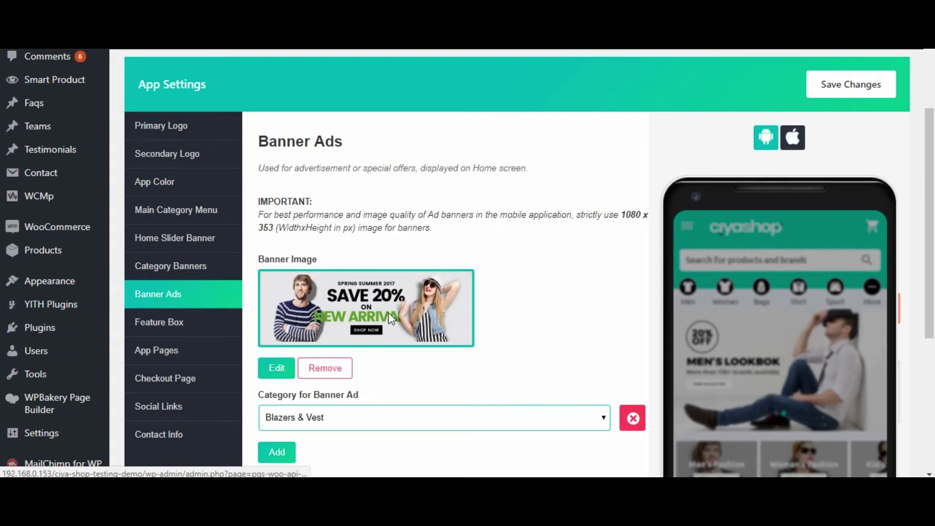
scroll(422, 314, down, 1)
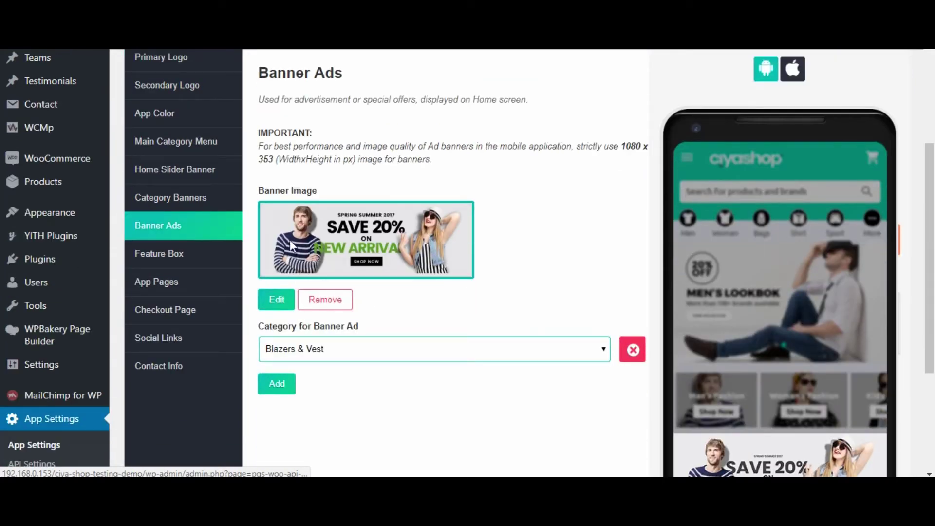
click(275, 299)
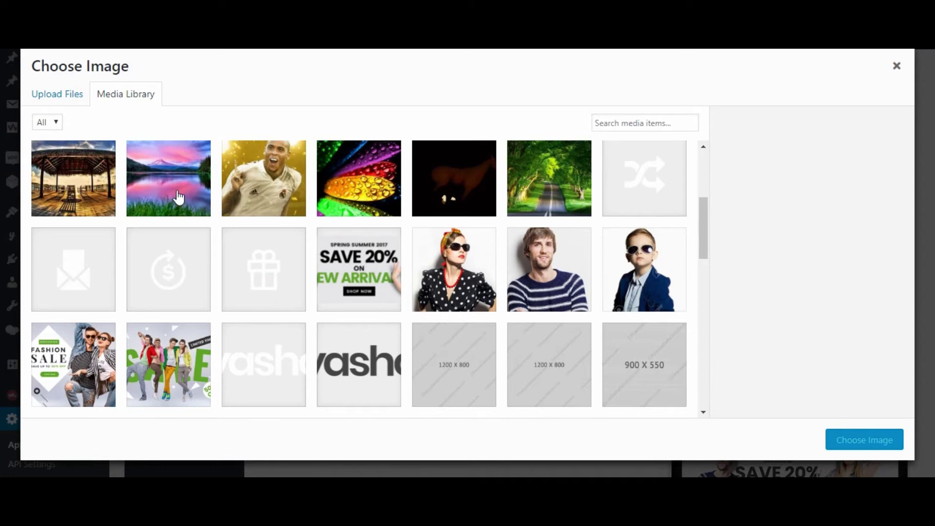
click(177, 190)
click(883, 442)
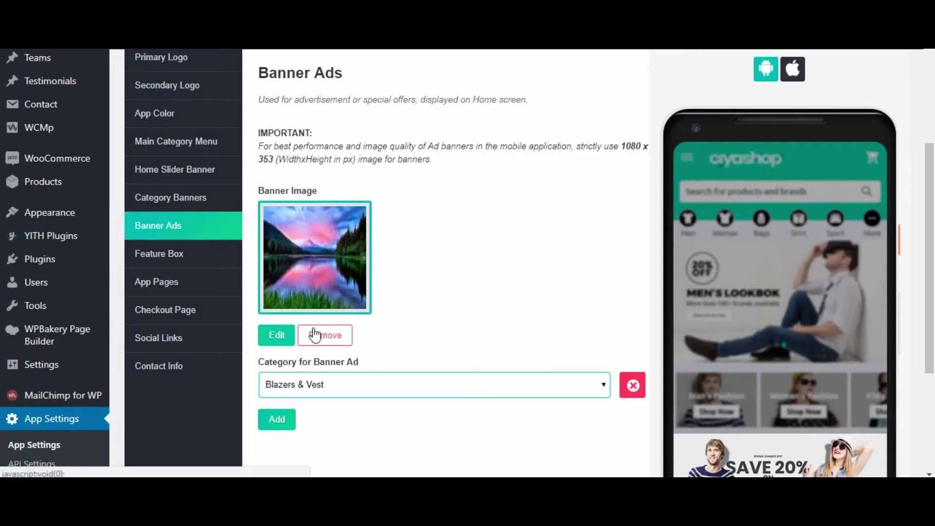
scroll(389, 317, up, 5)
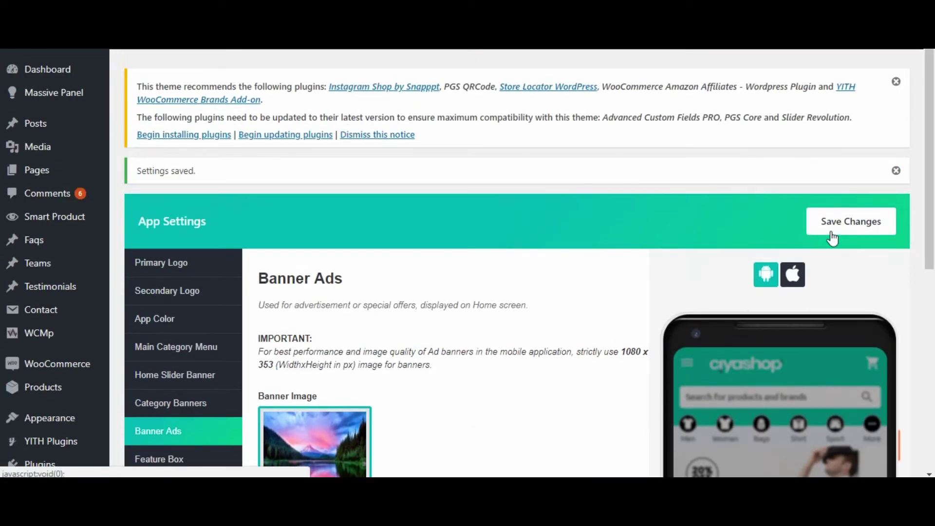
click(849, 226)
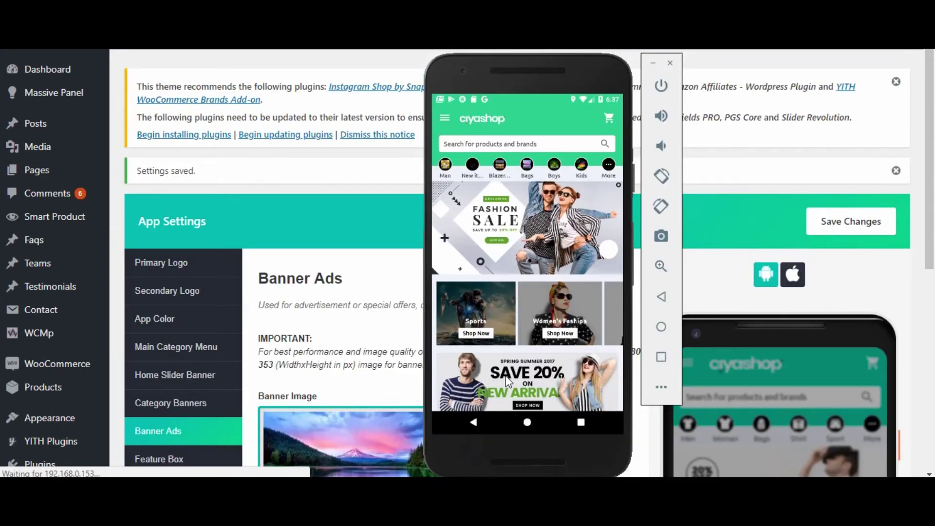
Refresh the emulator's home screen, check the Sports banner and banner ad images, and return to the WordPress admin
drag(506, 376, 511, 332)
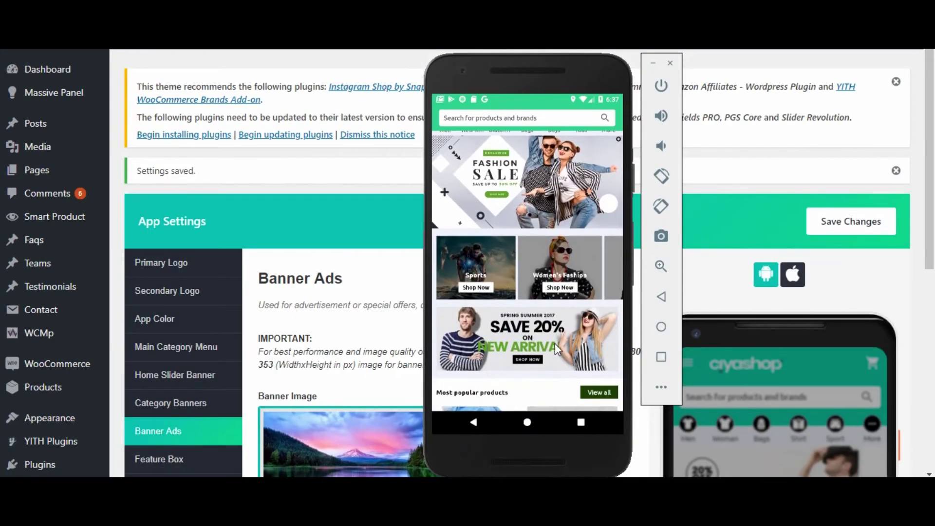
drag(536, 251, 544, 312)
drag(525, 198, 525, 339)
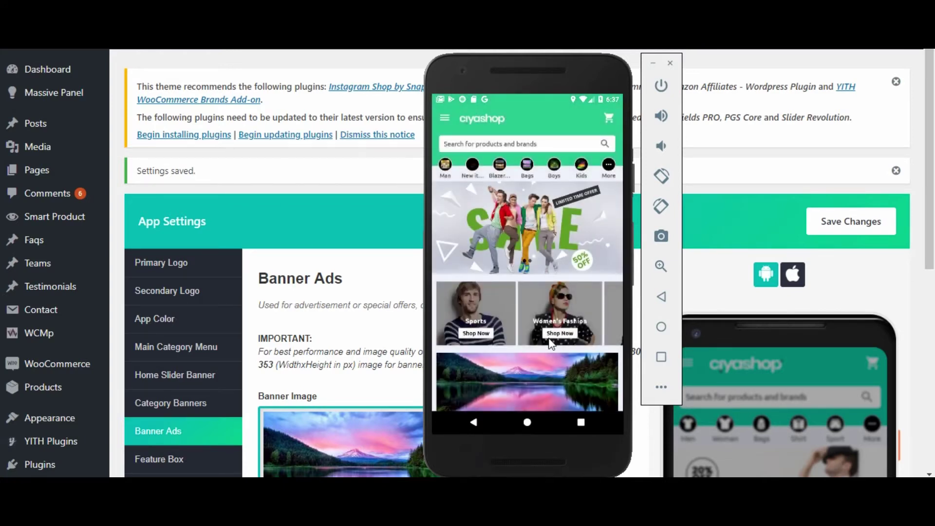
scroll(549, 348, down, 2)
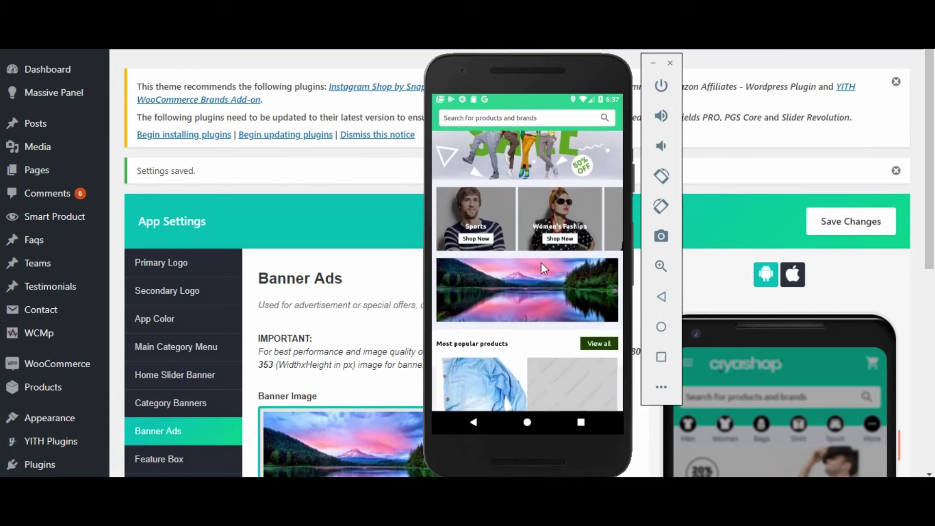
click(381, 300)
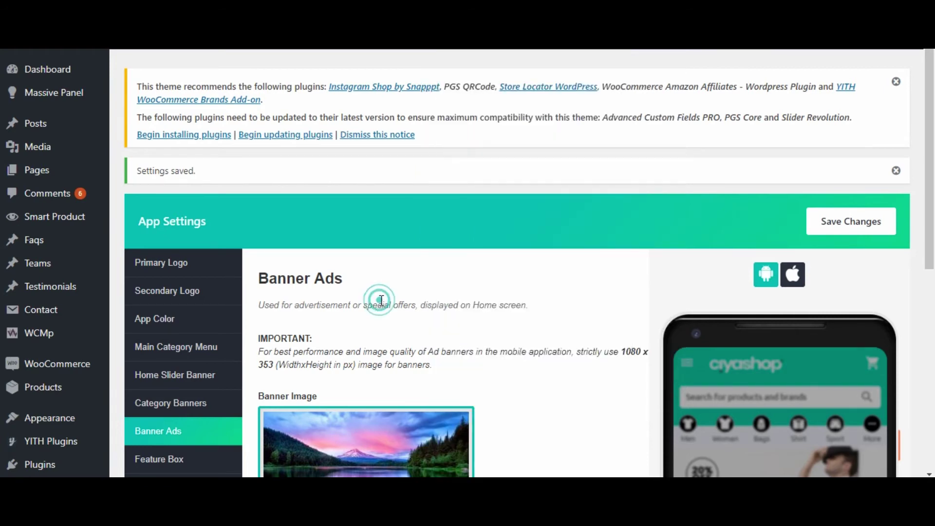
Open the Feature Box settings and review the title, icon and first item beside the phone preview
scroll(375, 298, down, 3)
click(155, 323)
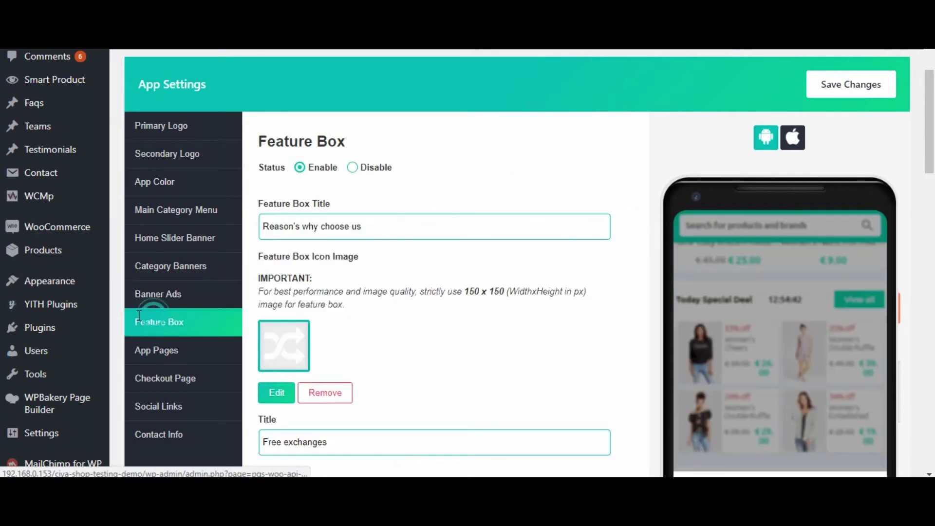
scroll(413, 304, down, 2)
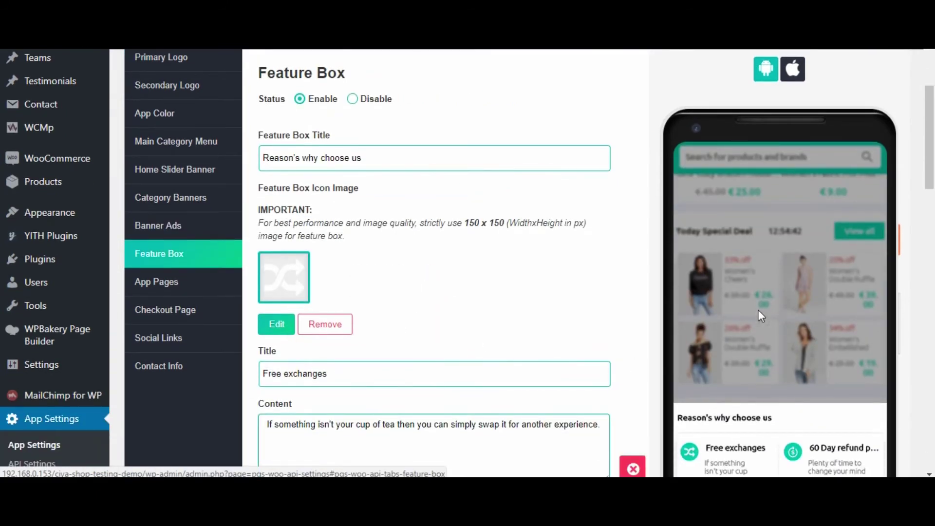
scroll(605, 325, down, 2)
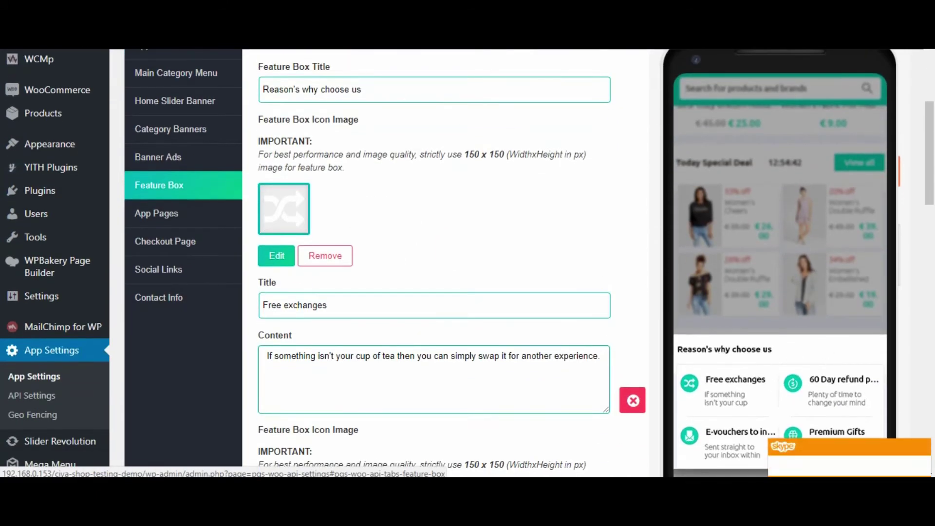
Switch to the emulator, check the "Reason's why choose us" section on the home screen, and return to the WordPress admin
key(alt+Tab)
drag(481, 308, 493, 266)
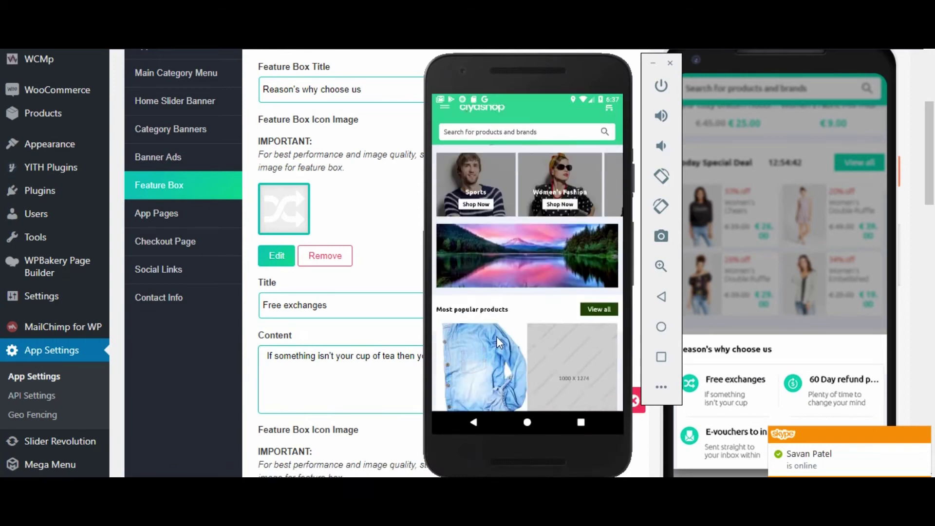
drag(497, 359, 505, 277)
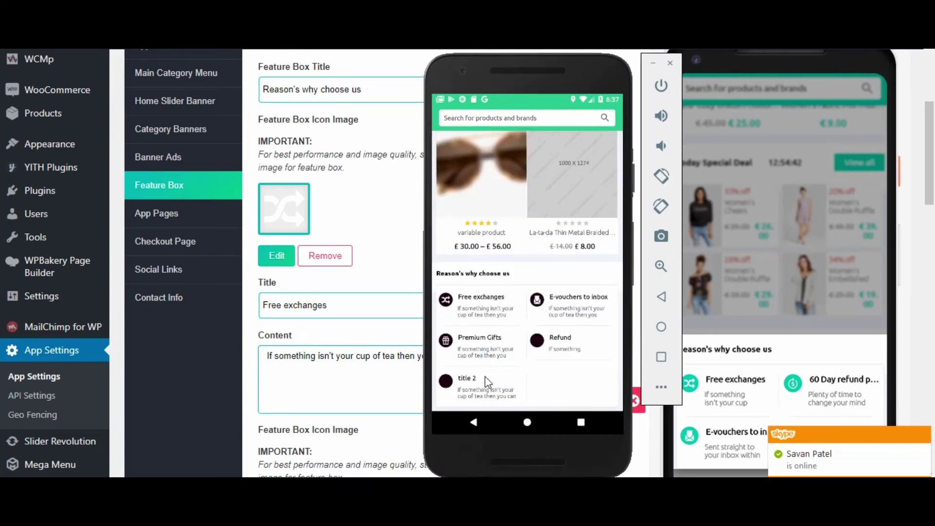
click(370, 247)
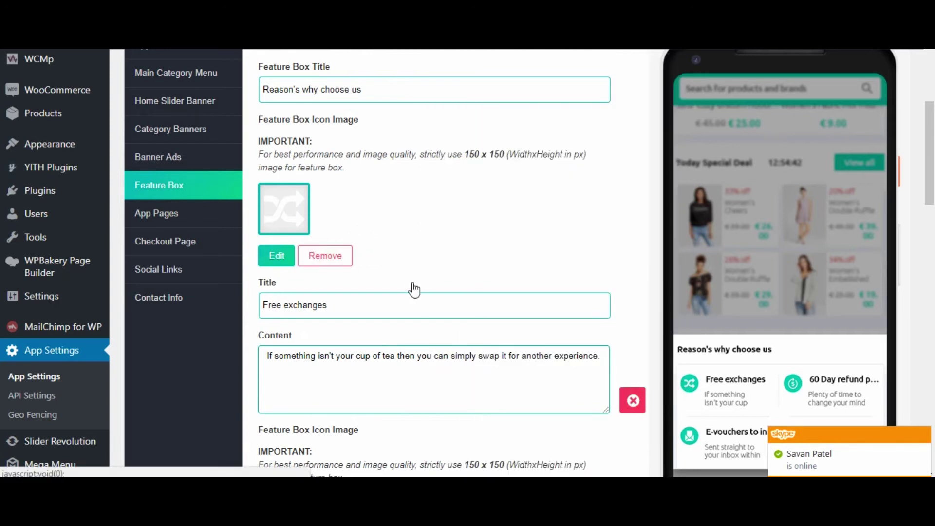
Add a feature box item titled "title new" with the content "new data for feature box", and save the changes
scroll(413, 285, down, 2)
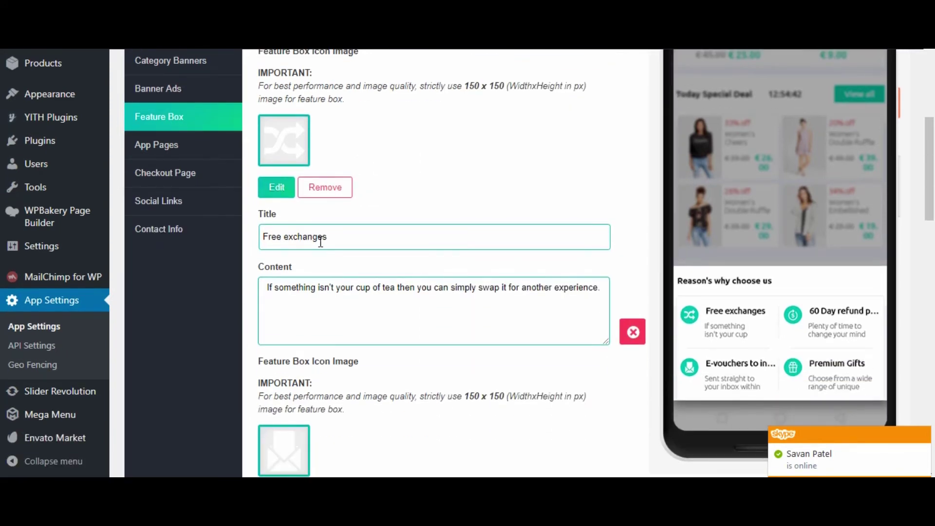
scroll(320, 242, down, 15)
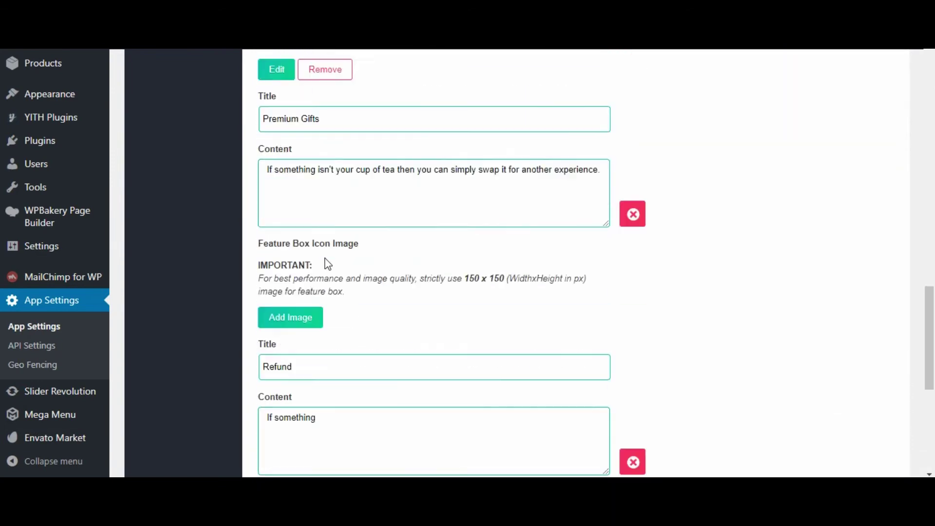
scroll(326, 263, down, 7)
click(288, 397)
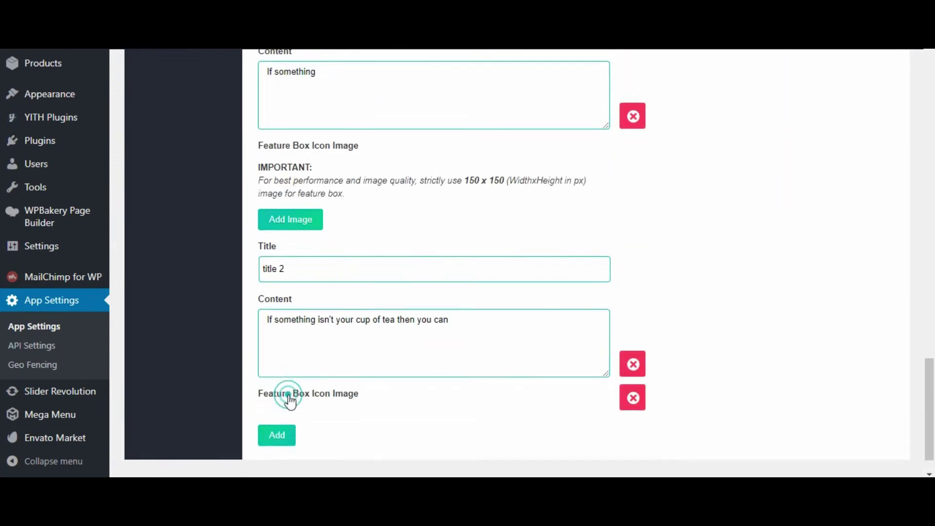
scroll(307, 365, down, 4)
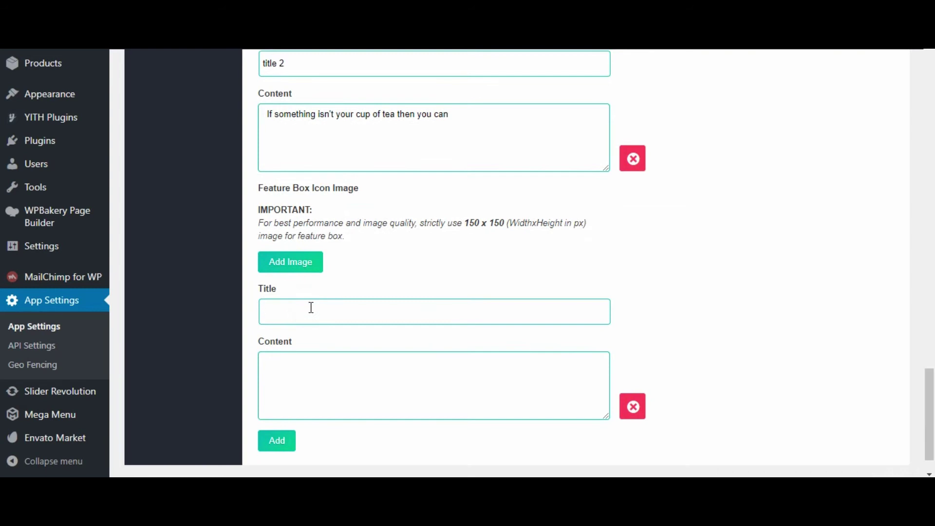
text(title new)
key(Tab)
text(new data for feature boc)
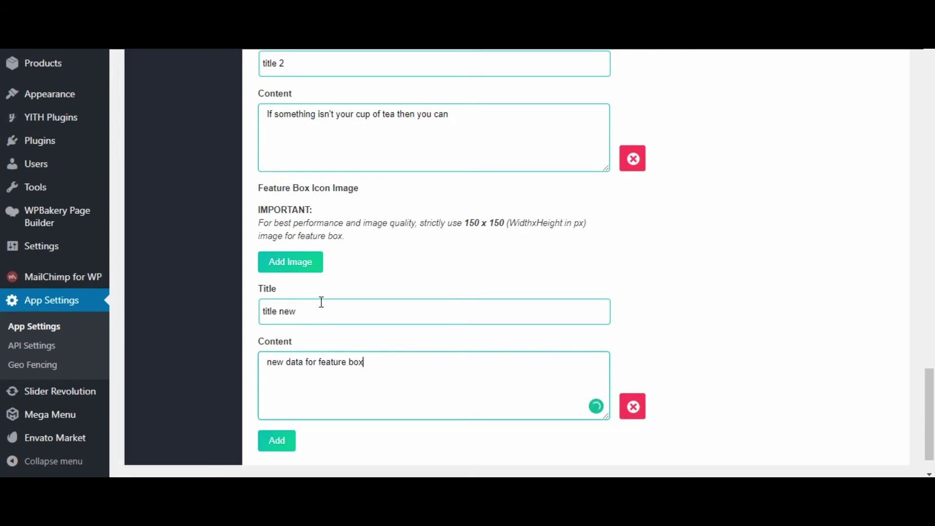
scroll(643, 355, up, 20)
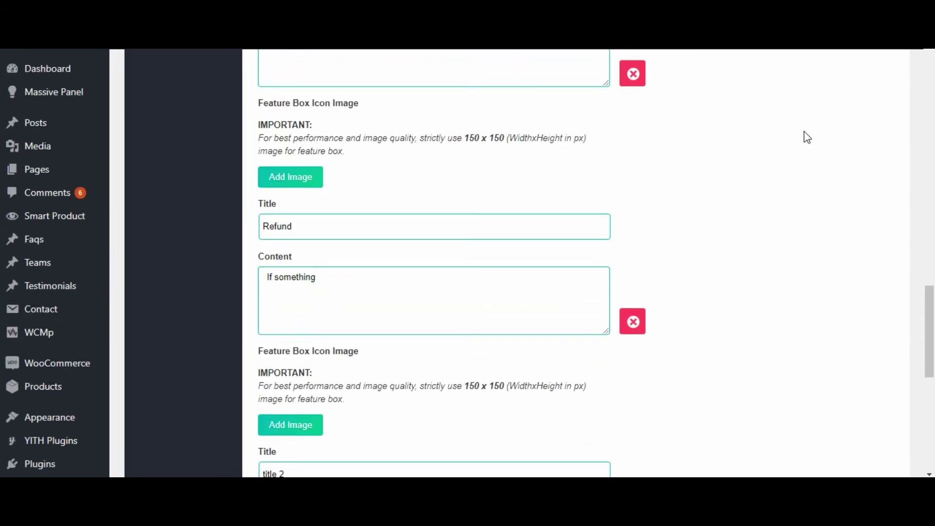
click(829, 219)
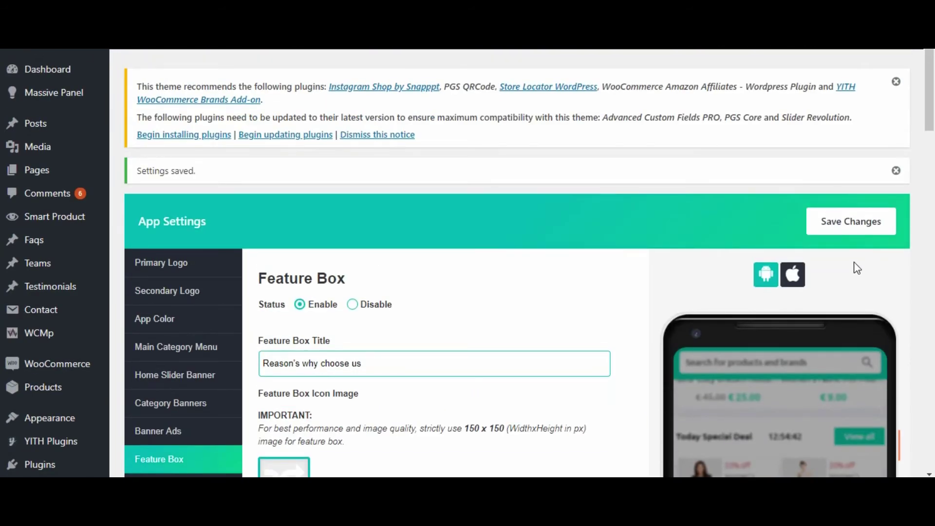
click(852, 228)
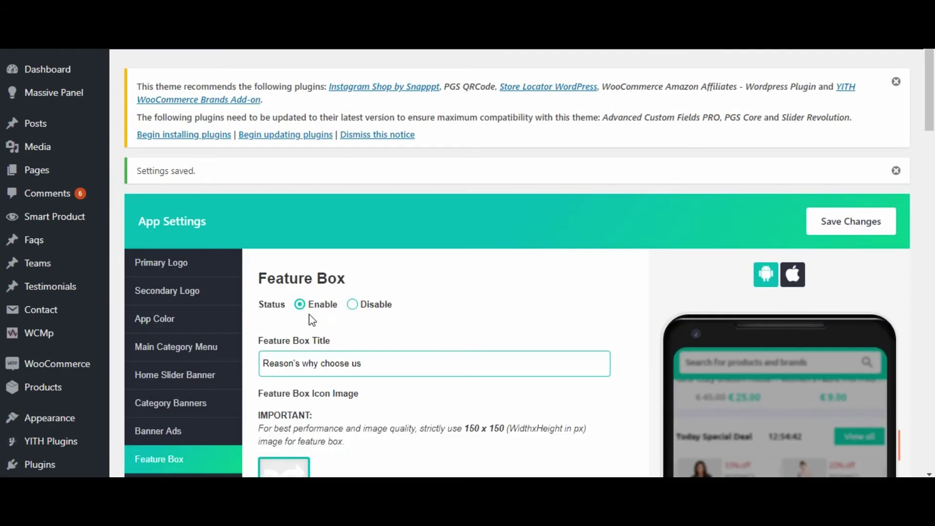
Switch to the emulator, refresh the home screen, and check the feature section for the "title new" item
key(alt+Tab)
drag(549, 165, 558, 350)
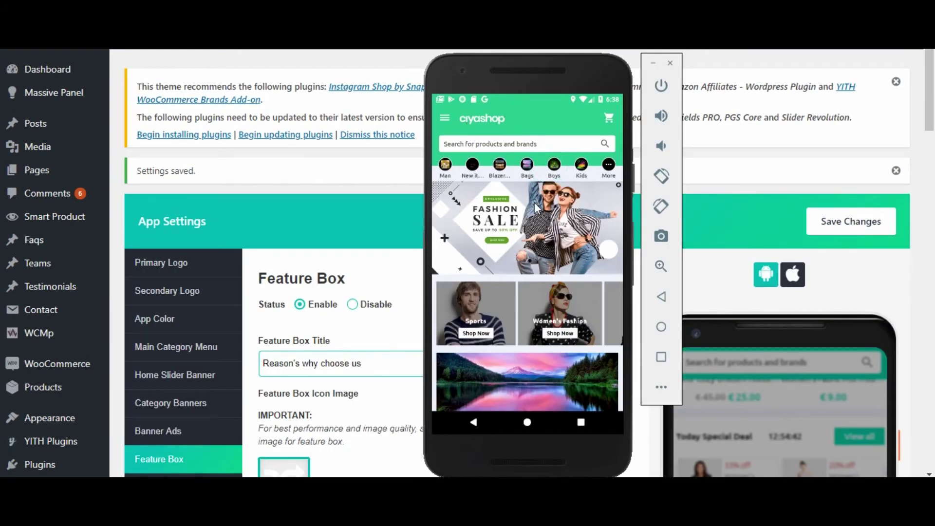
drag(534, 202, 535, 353)
scroll(536, 264, down, 10)
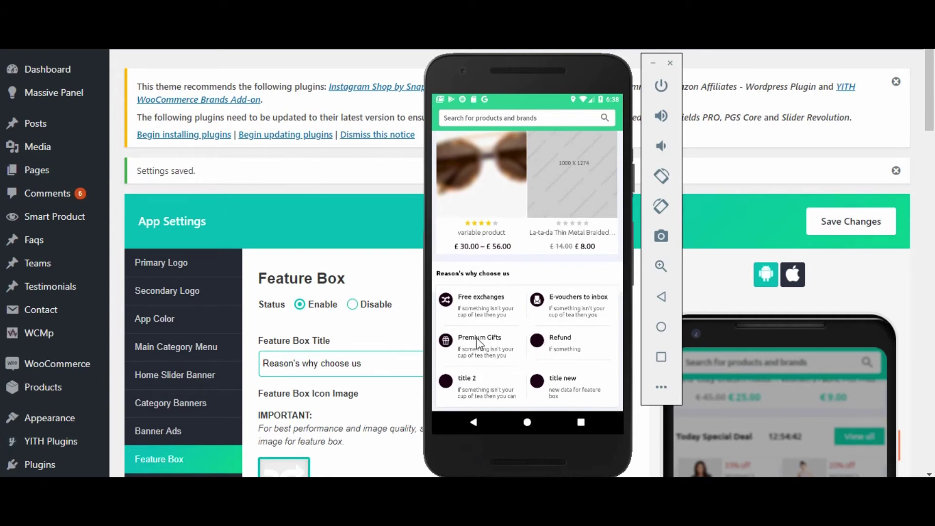
Return to the WordPress admin, set the feature box status to Disable, and save the changes
click(353, 315)
click(353, 314)
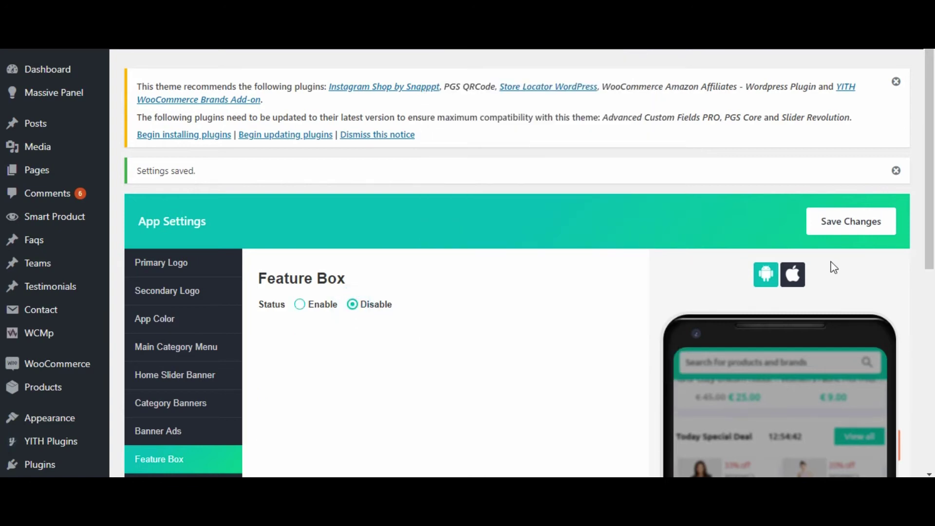
click(835, 238)
Refresh the emulator's home screen, check below the products whether the feature section is shown, and return to the WordPress admin
key(alt+Tab)
drag(526, 286, 533, 347)
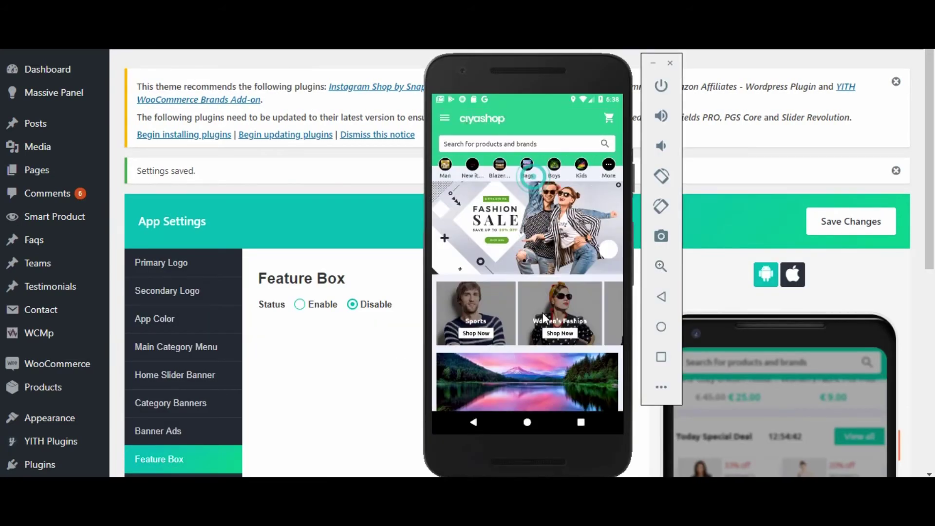
drag(533, 179, 537, 347)
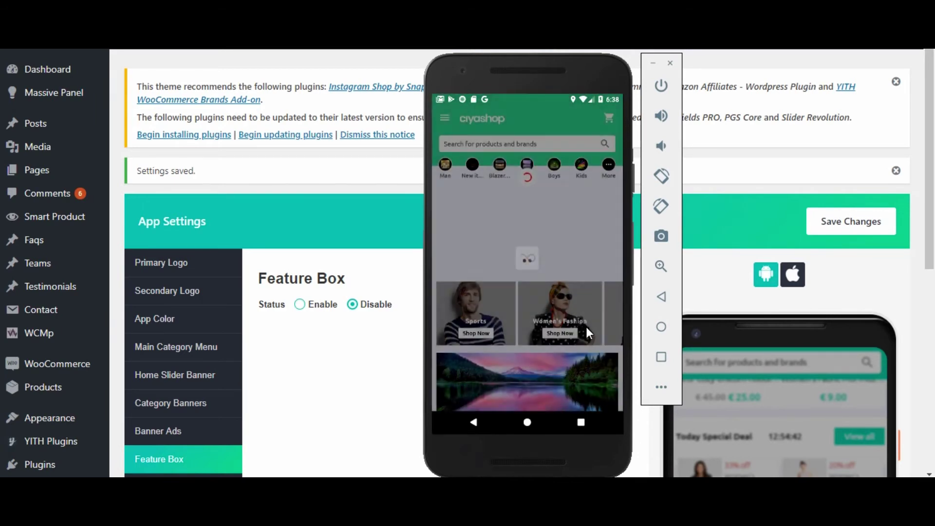
scroll(547, 293, down, 5)
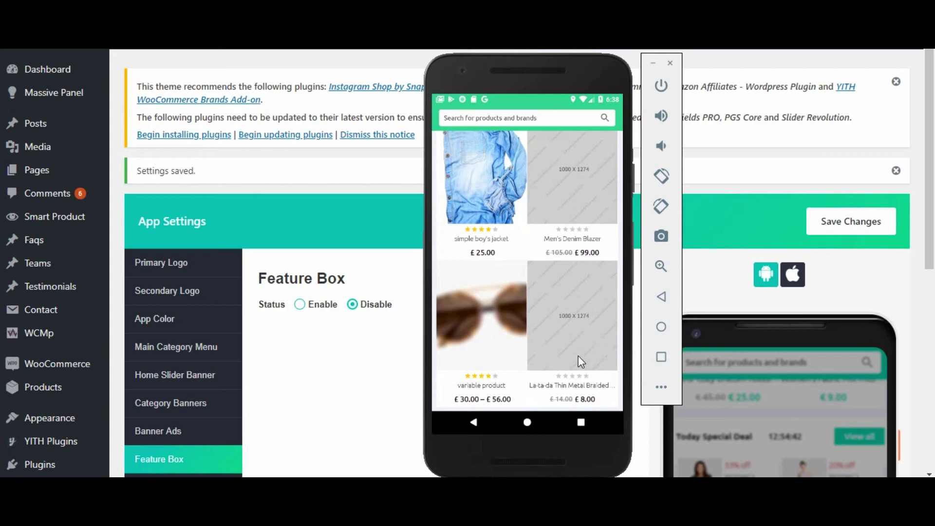
drag(573, 365, 564, 248)
drag(541, 323, 542, 140)
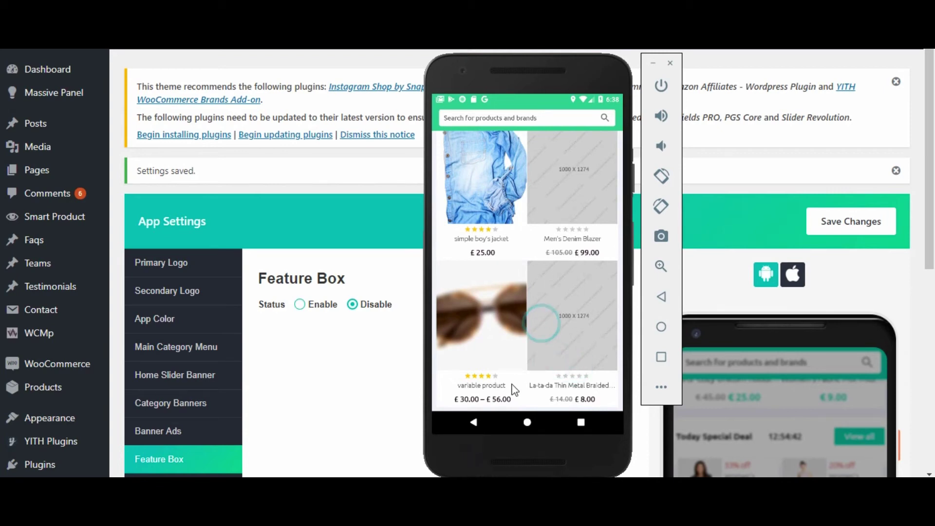
click(296, 384)
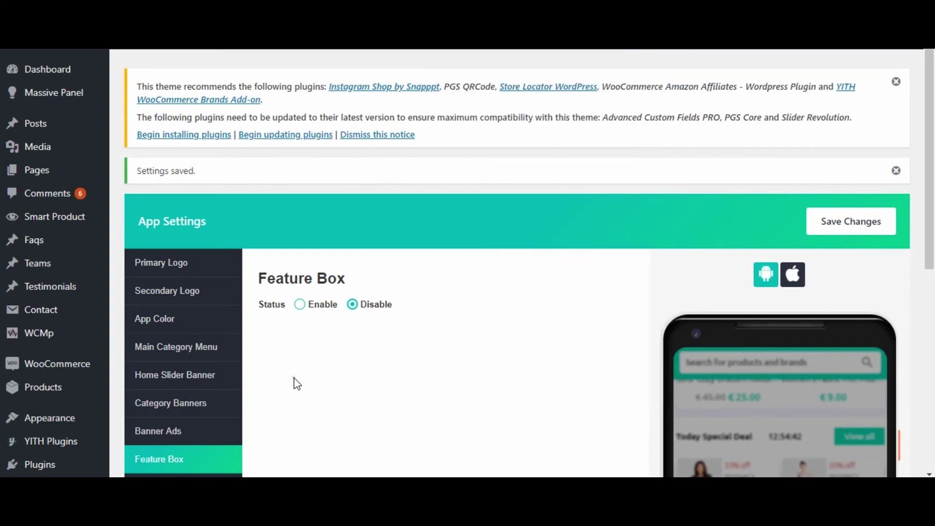
Set the feature box status to Enable and save the changes
click(303, 314)
scroll(380, 327, down, 3)
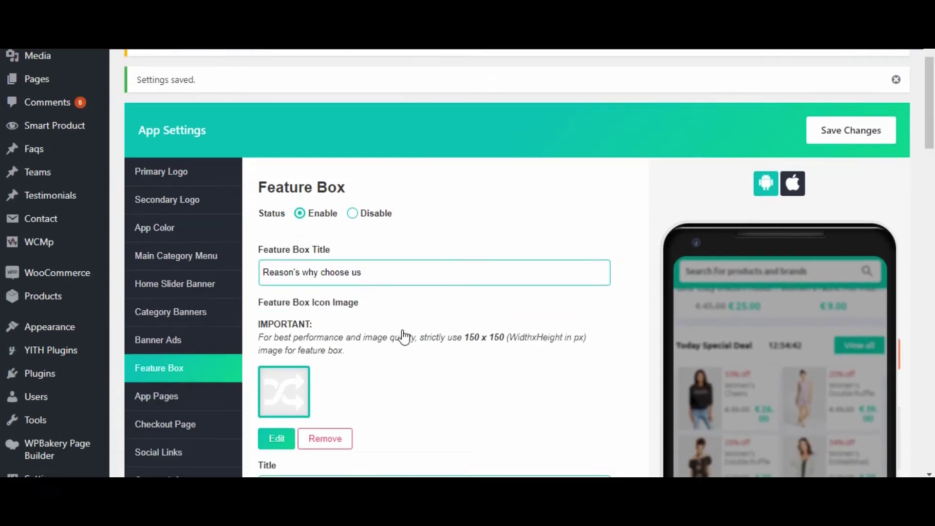
scroll(487, 324, up, 3)
click(847, 222)
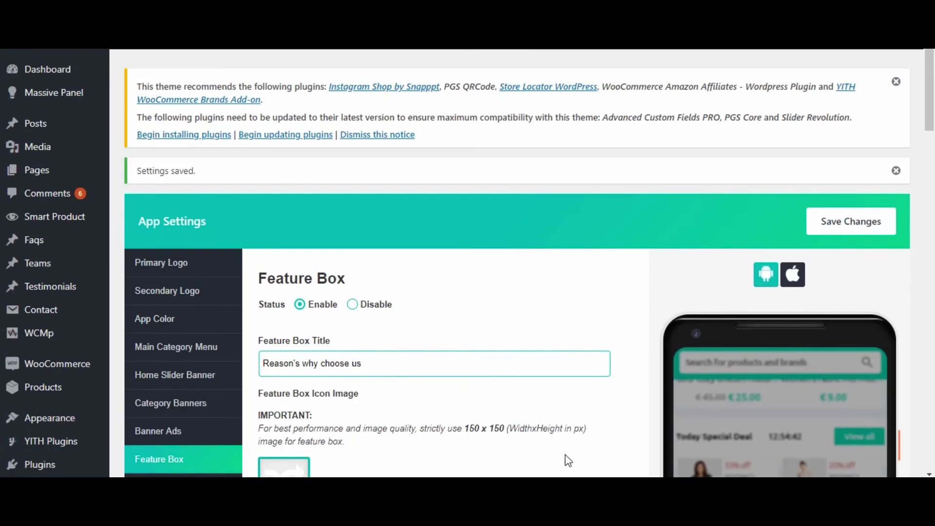
Refresh the emulator's home screen and check the end of the page for the re-enabled feature section
key(alt+Tab)
scroll(553, 292, up, 5)
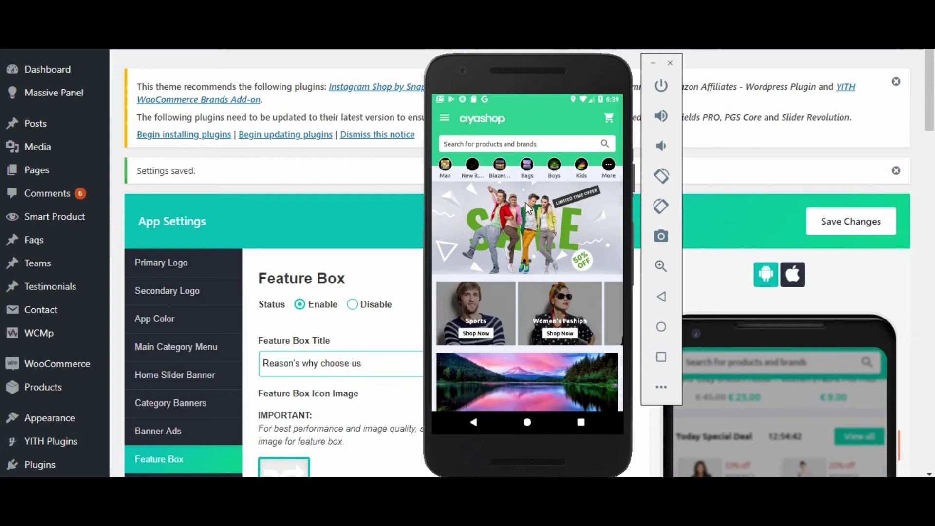
drag(549, 316, 555, 332)
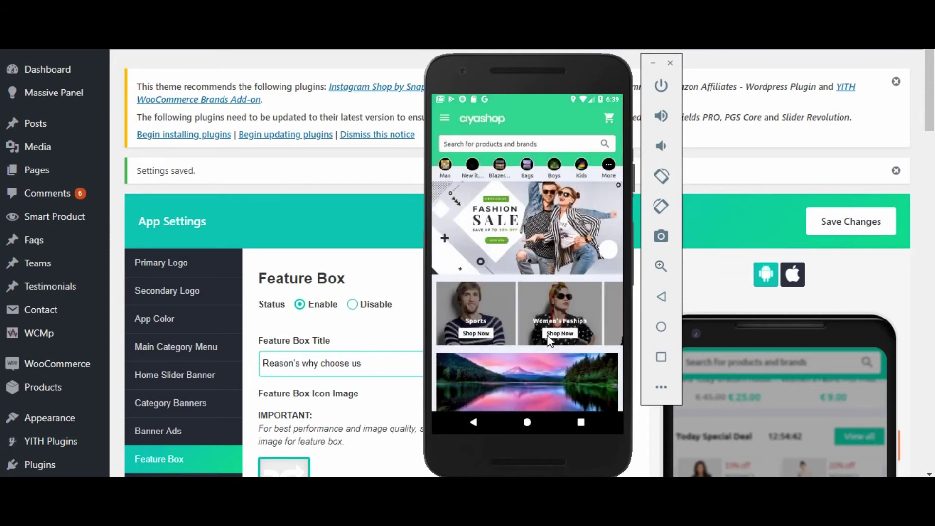
scroll(532, 356, down, 5)
scroll(527, 377, down, 3)
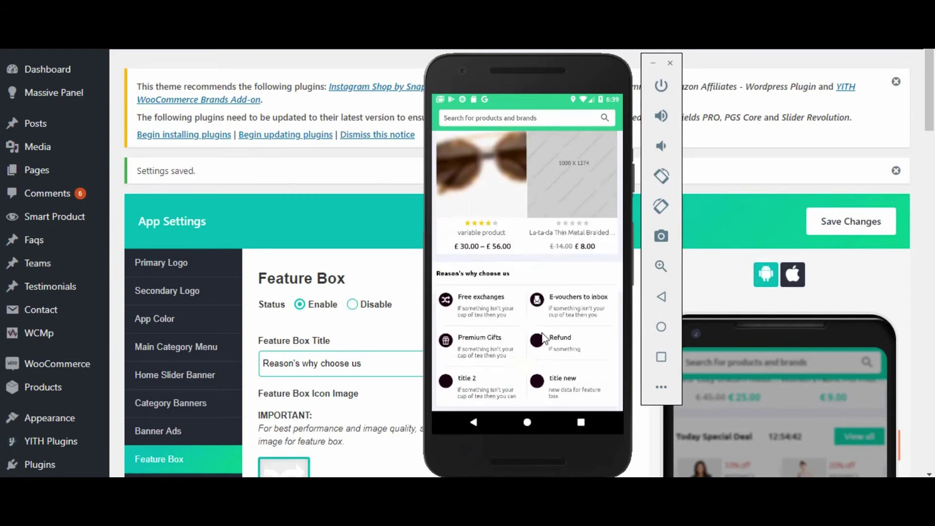
Return to the WordPress admin and open the App Pages settings
click(276, 295)
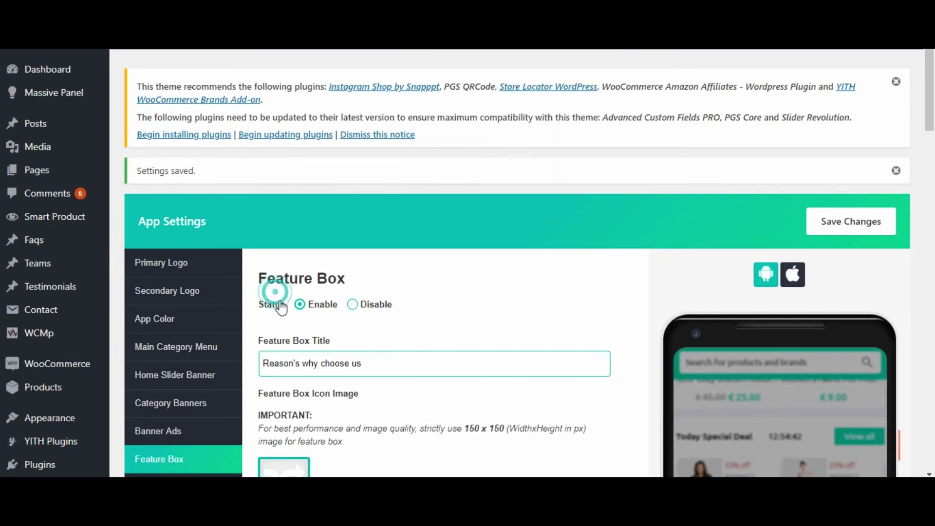
scroll(270, 298, down, 4)
click(167, 280)
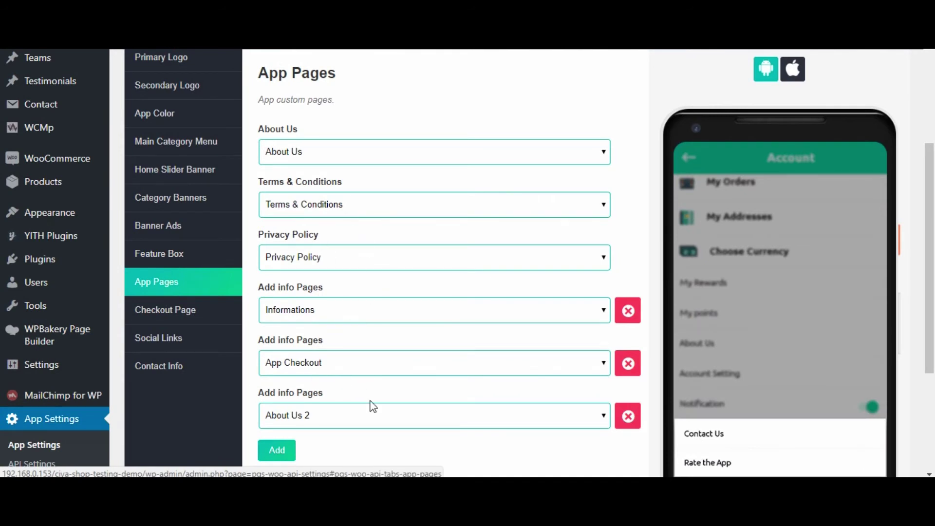
Switch to the emulator, go to My Account, check the listed info pages, and open the About Us page
click(622, 428)
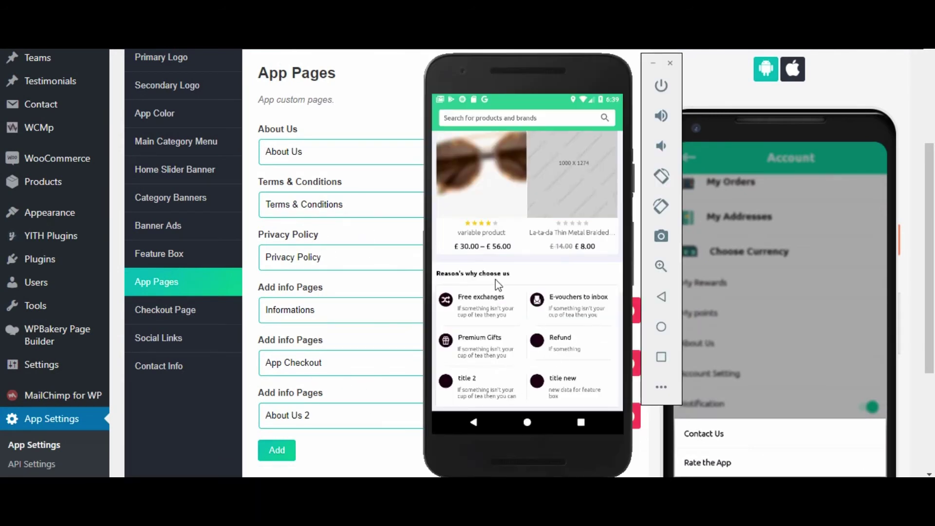
drag(475, 177, 502, 316)
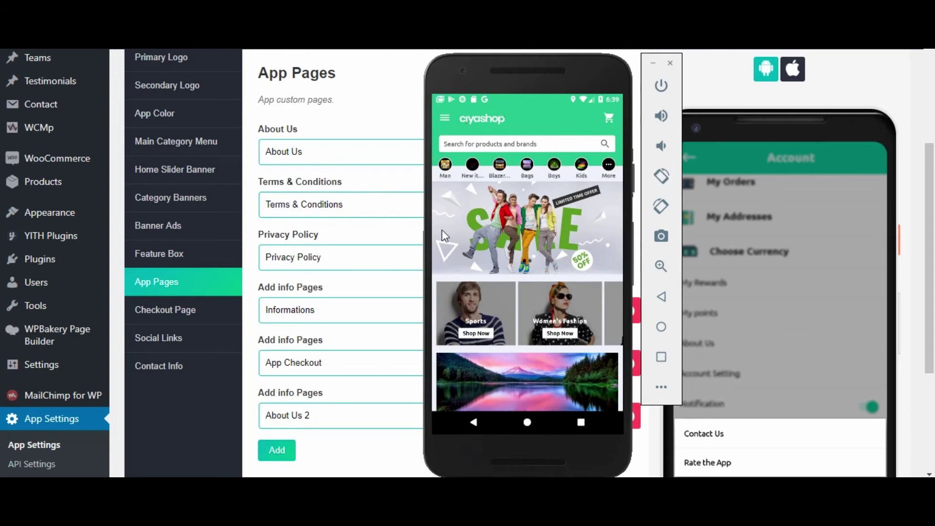
drag(442, 229, 492, 208)
drag(435, 115, 478, 286)
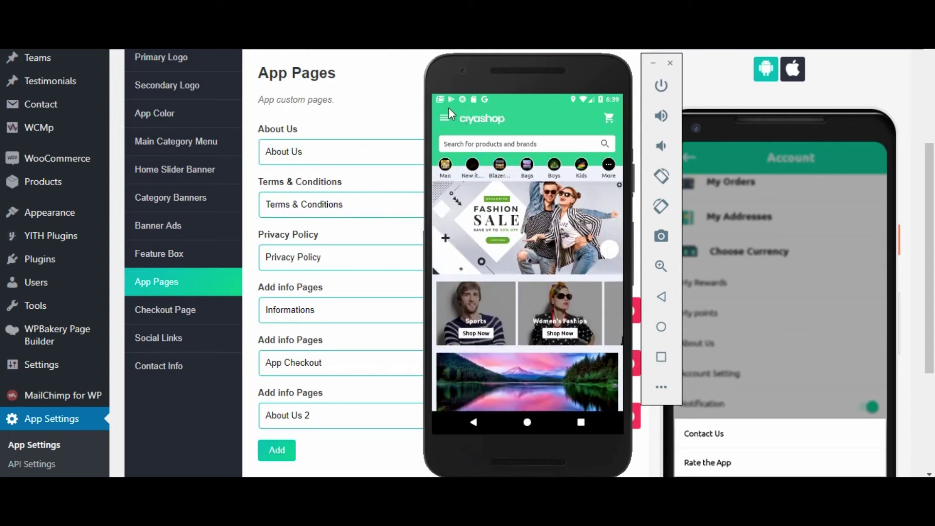
click(448, 116)
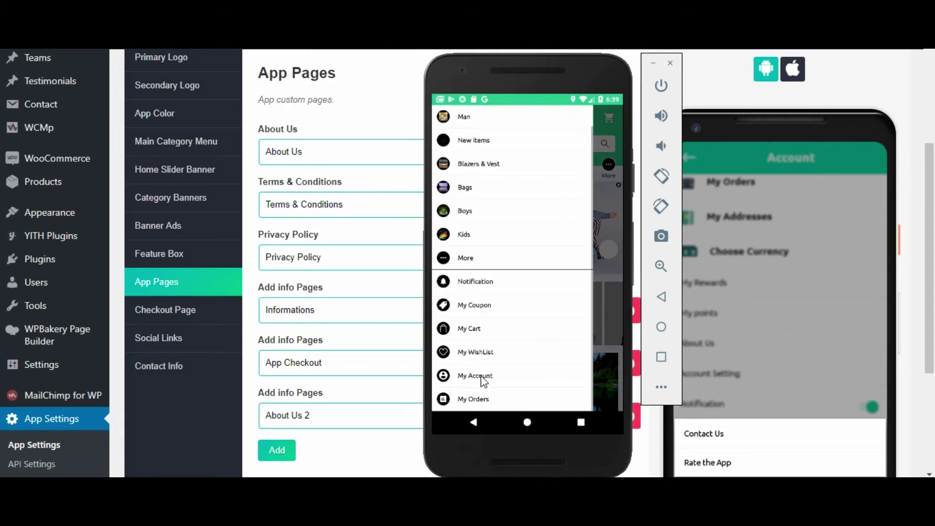
click(481, 377)
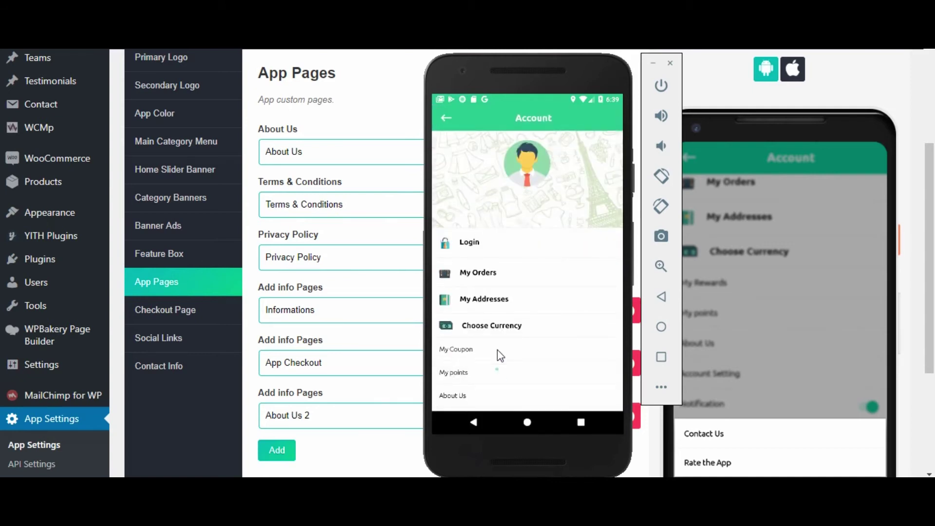
scroll(498, 349, down, 4)
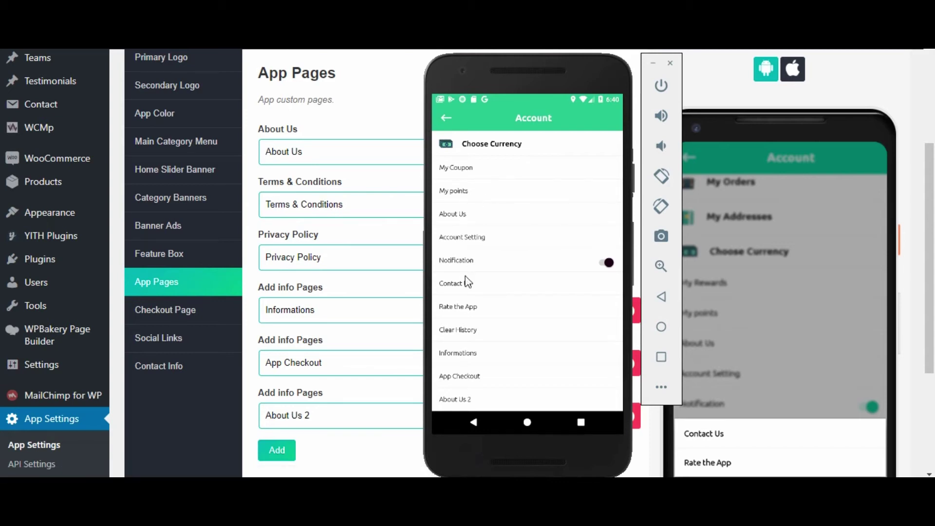
click(451, 213)
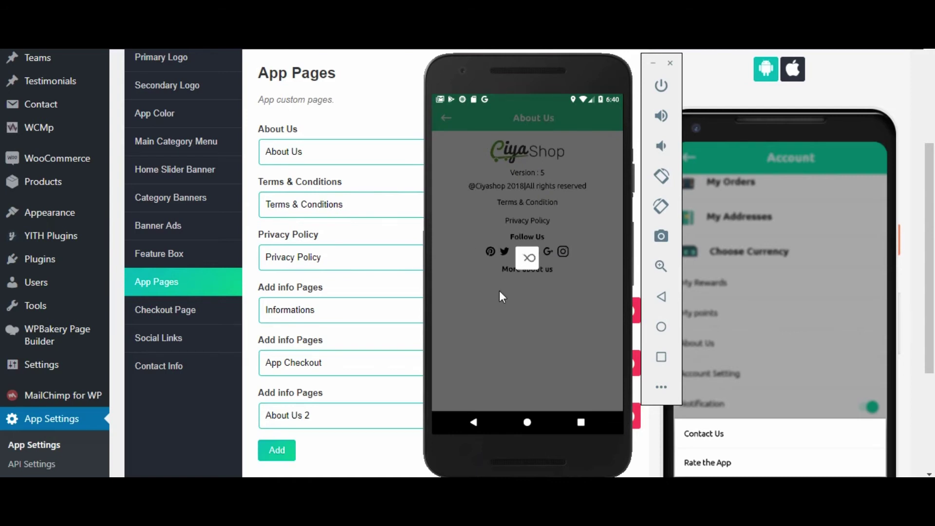
Look through the About Us page in the emulator, and open its Terms & Condition page and read it to the end
scroll(509, 301, down, 3)
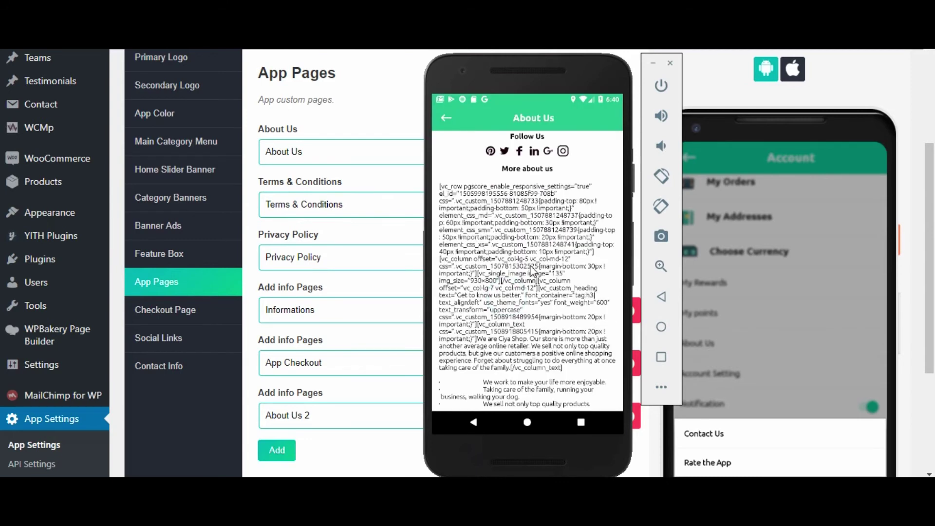
scroll(507, 277, up, 3)
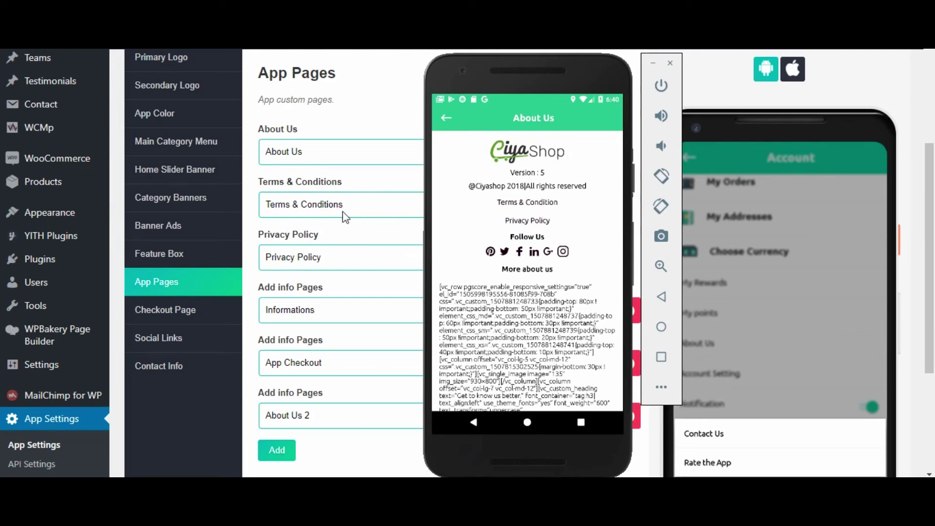
click(521, 203)
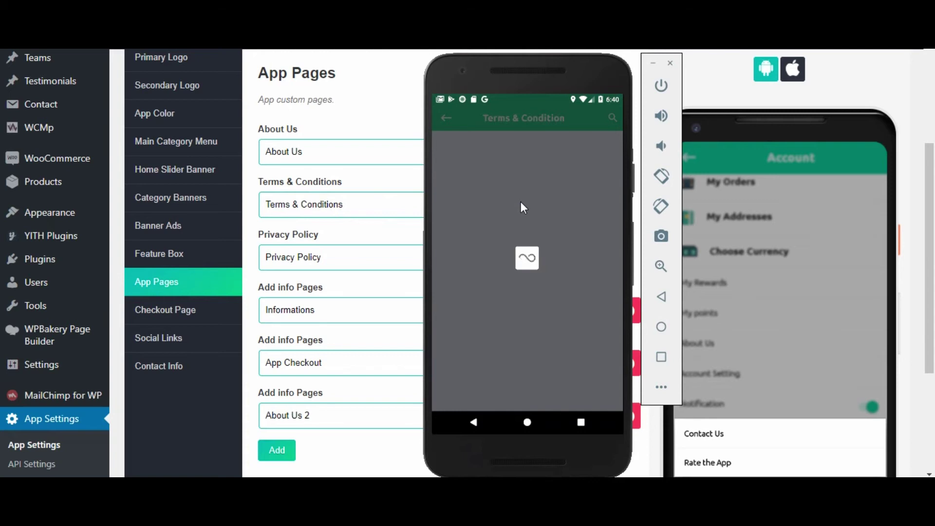
drag(483, 294, 486, 177)
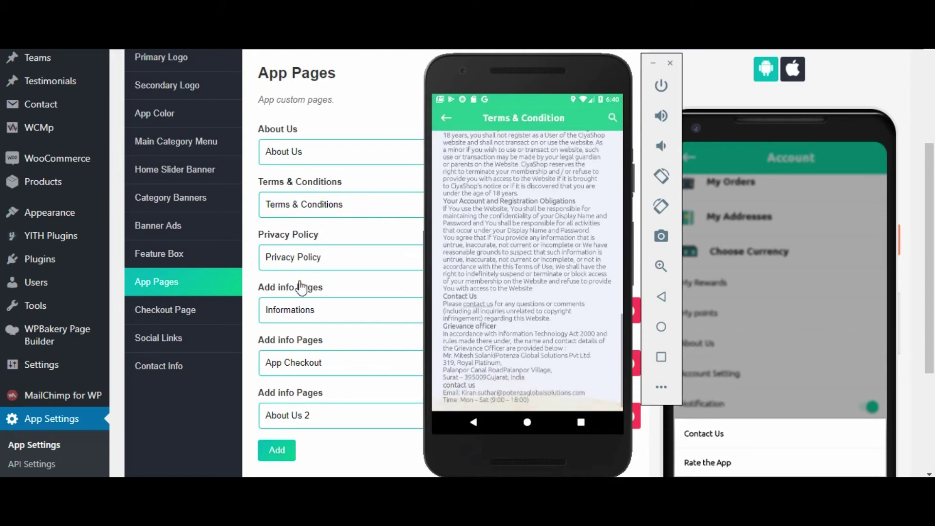
Go back to About Us, view the linked Privacy Policy page and close it again
click(446, 117)
click(532, 220)
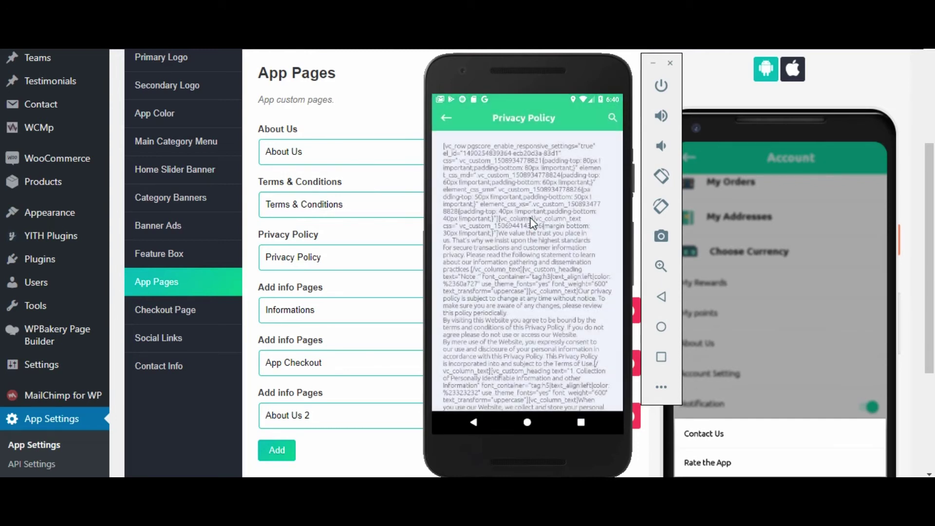
click(448, 117)
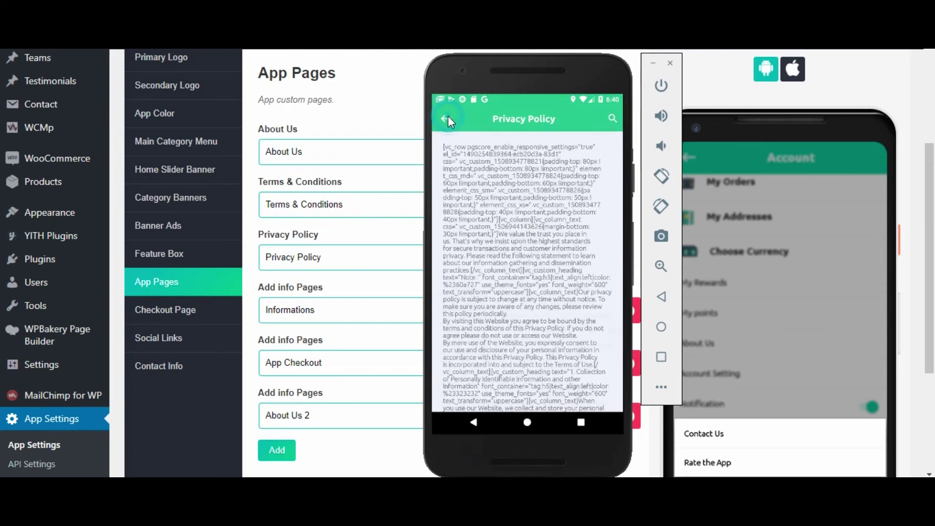
Return to the Account screen and view the Informations page listed there
click(450, 121)
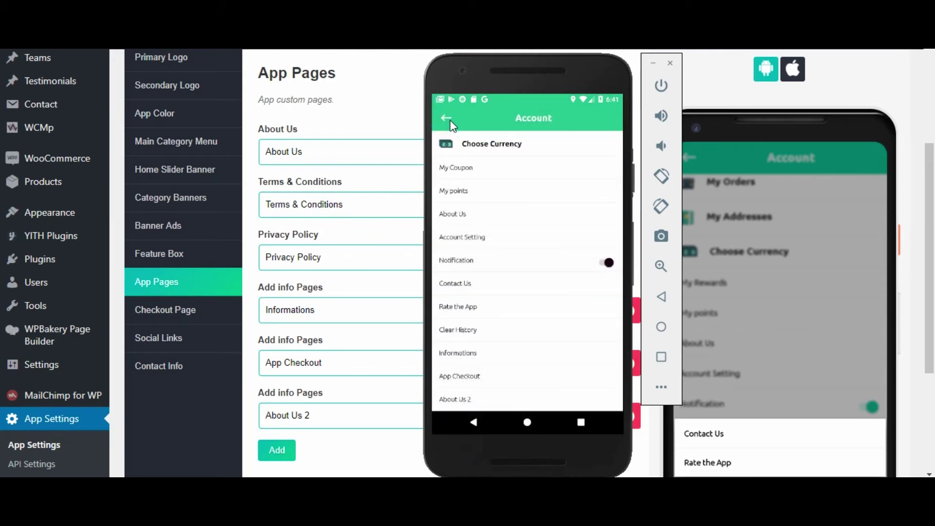
click(460, 355)
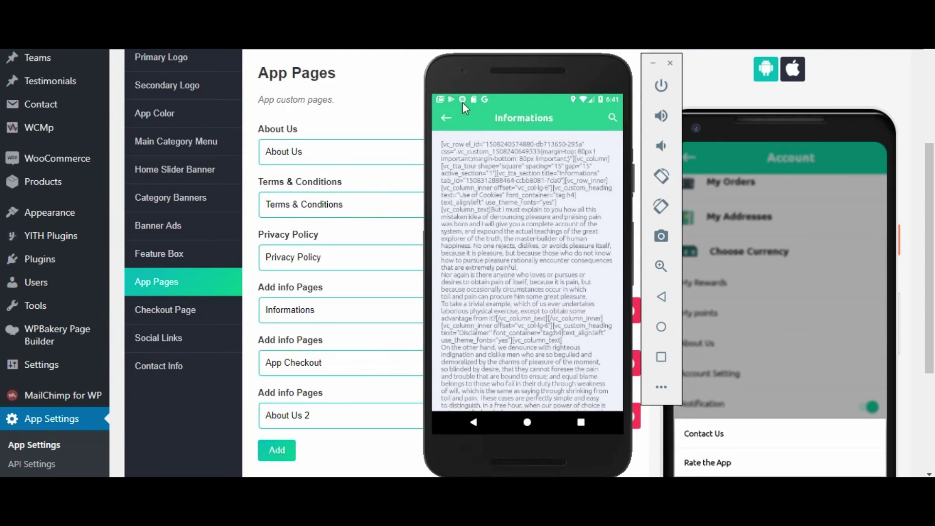
click(445, 118)
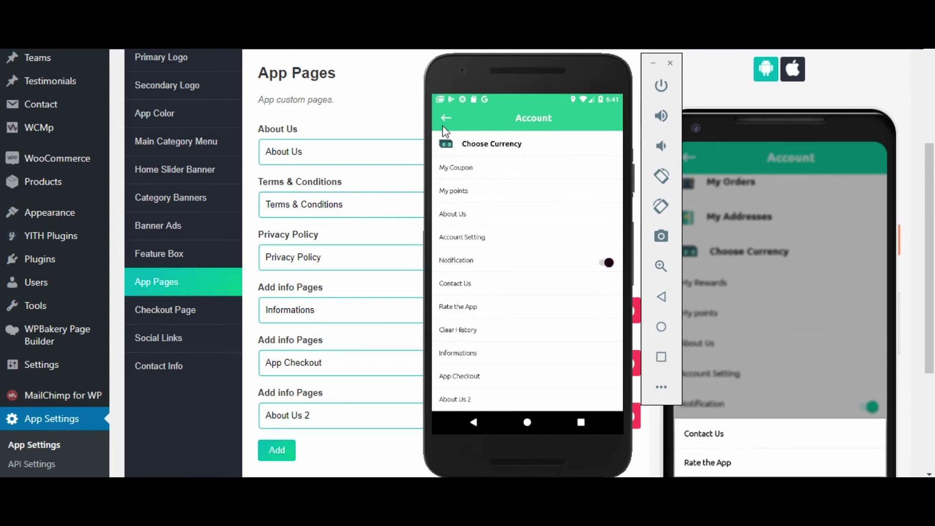
Return to the WordPress admin, remove the About Us 2 info page from App Pages and save the changes
click(383, 429)
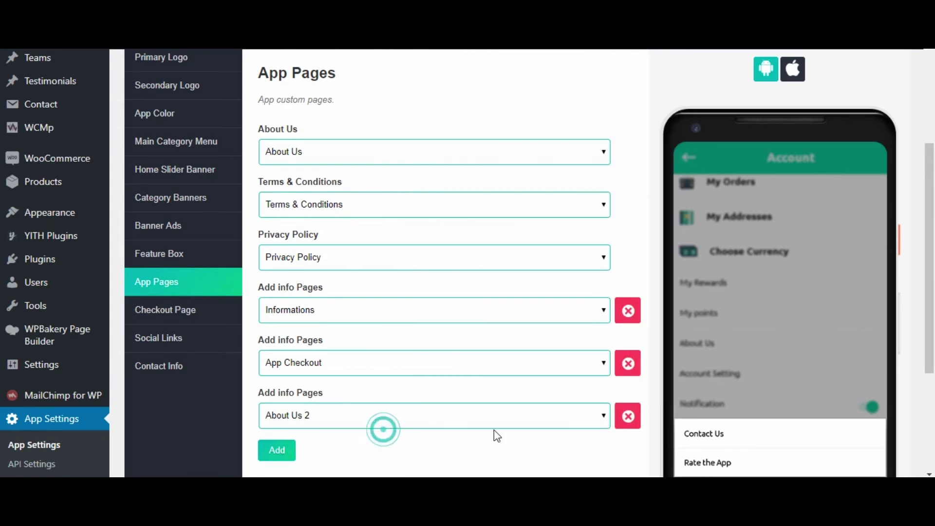
click(627, 416)
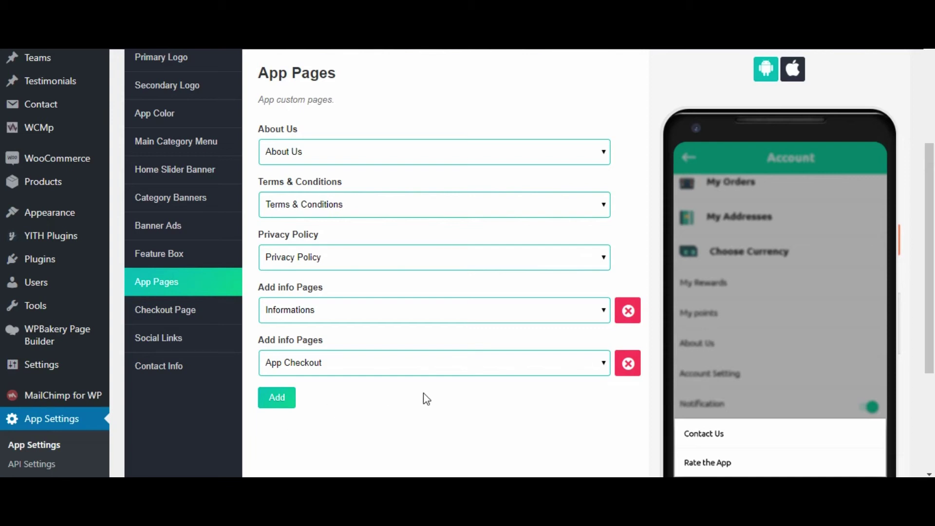
scroll(560, 244, up, 5)
click(843, 229)
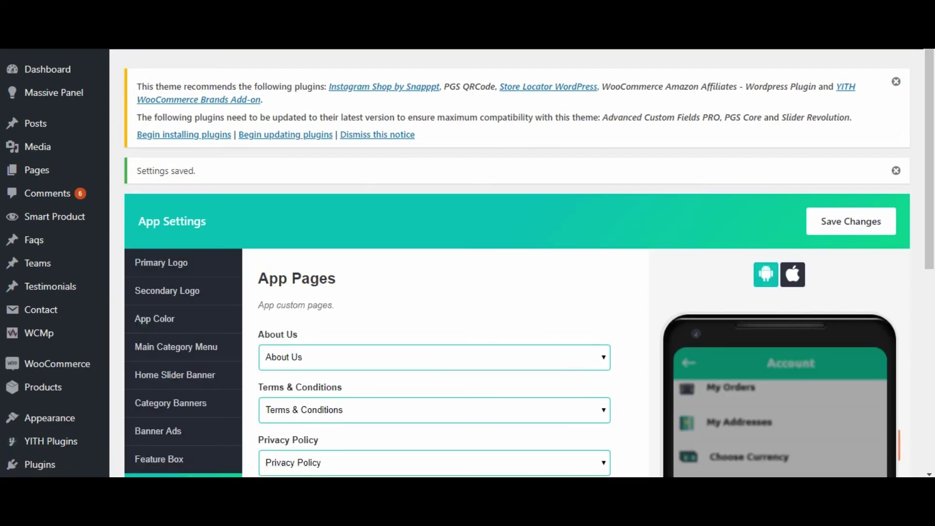
Refresh the emulator's home screen, open My Account and check which info pages are listed at its end
key(alt+Tab)
click(445, 117)
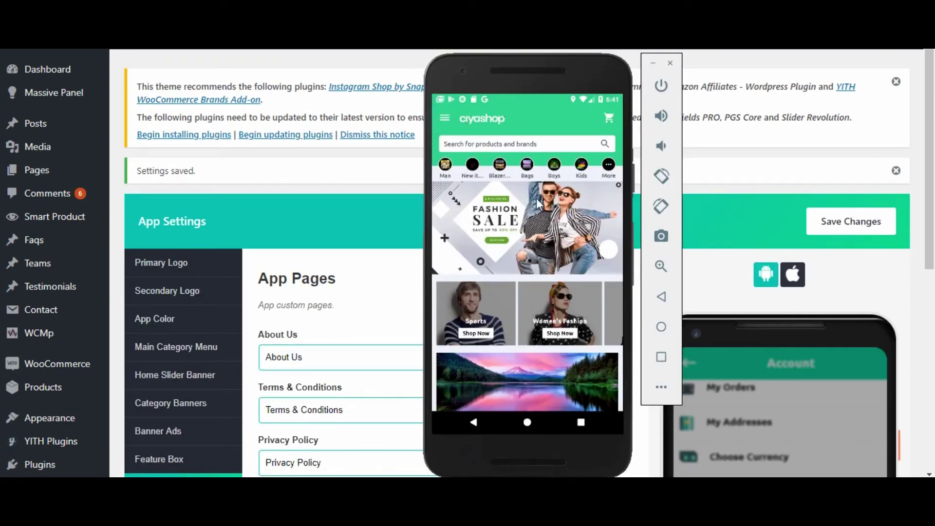
drag(536, 198, 533, 353)
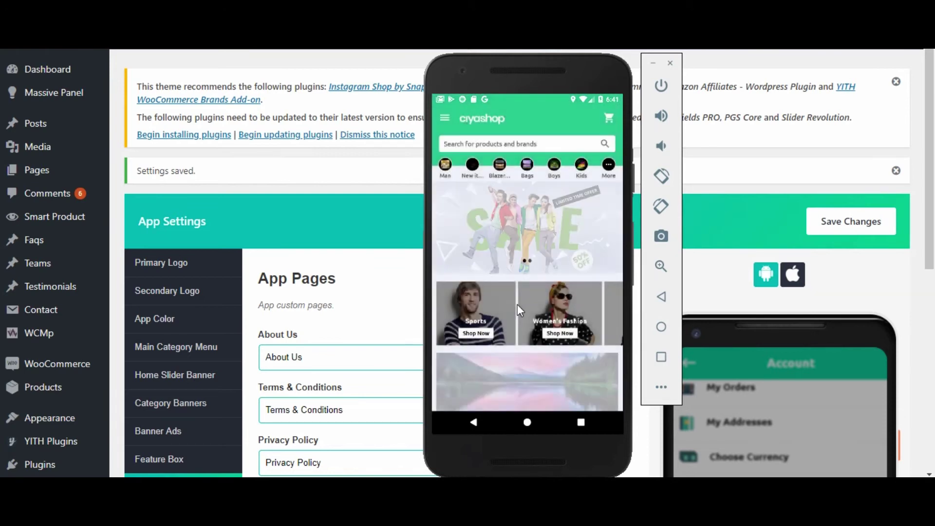
click(445, 118)
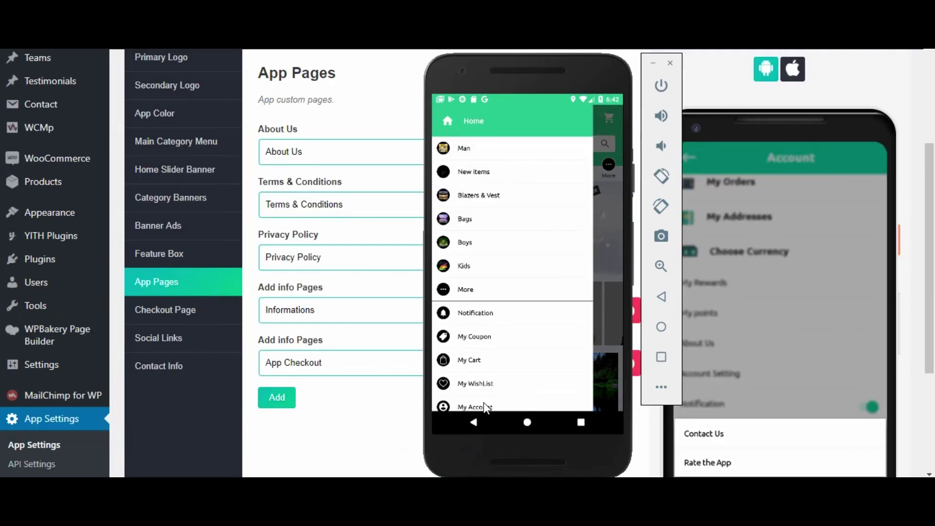
click(483, 402)
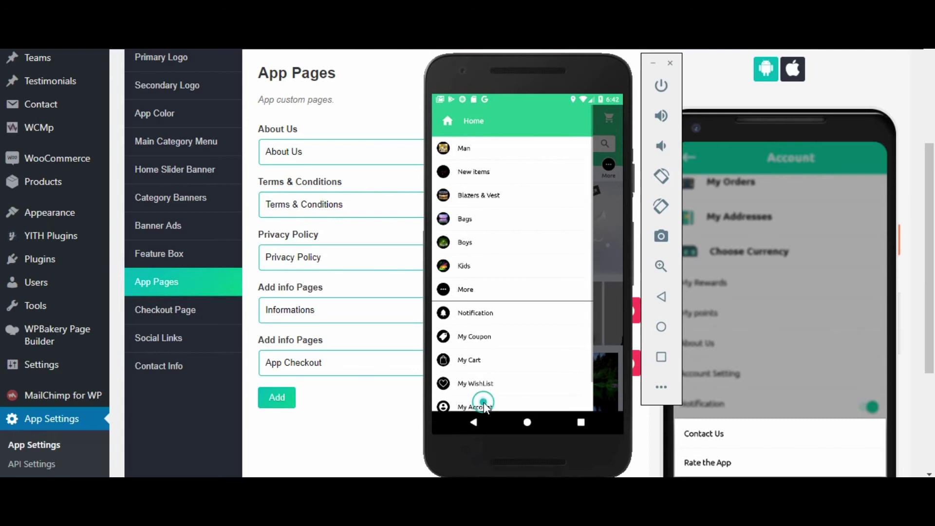
scroll(519, 368, down, 3)
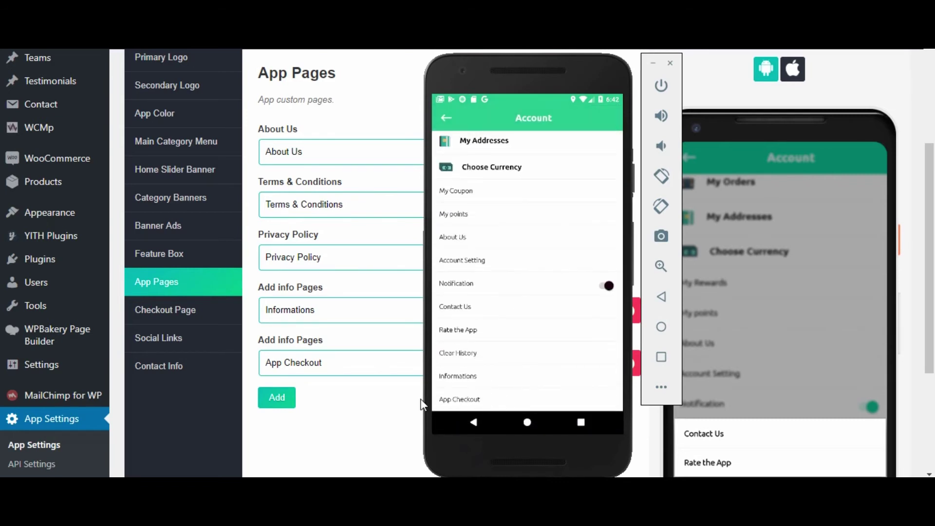
Return to the WordPress admin, open the Checkout Page settings and select App Checkout as the checkout page
click(398, 404)
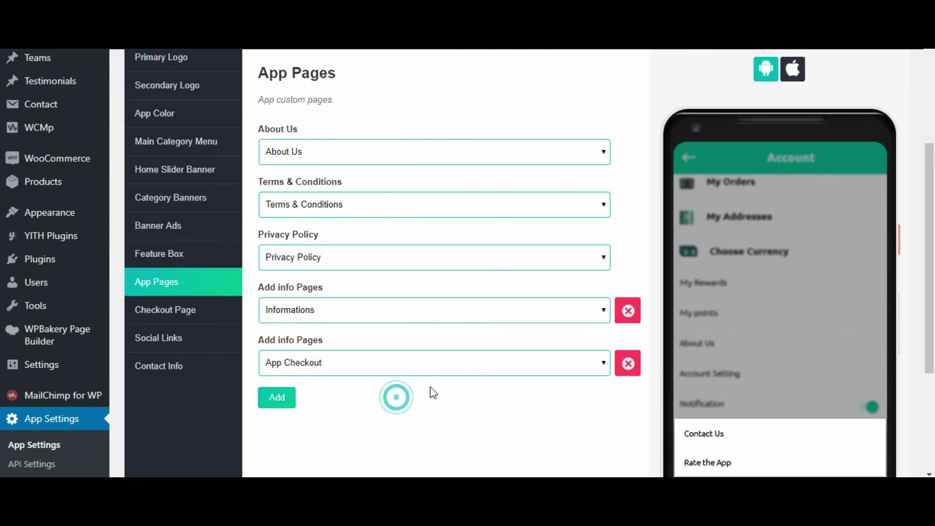
click(204, 316)
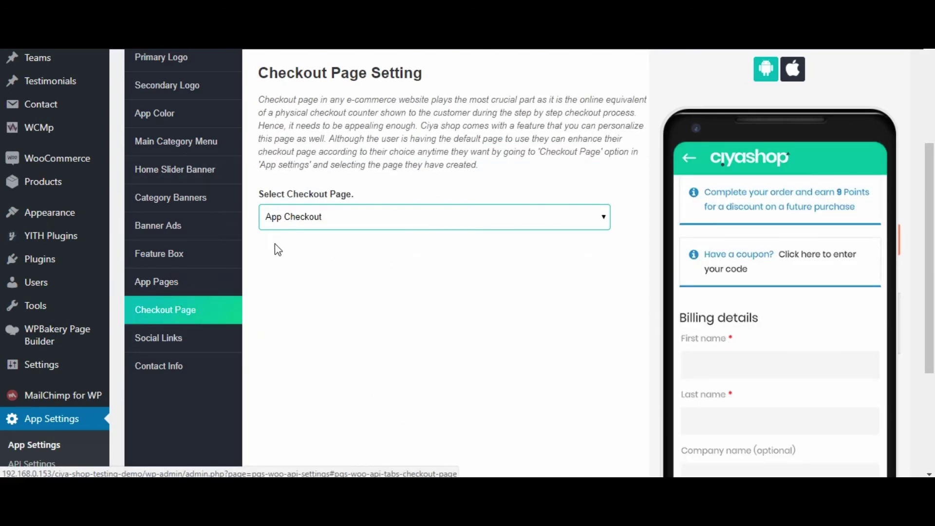
click(603, 217)
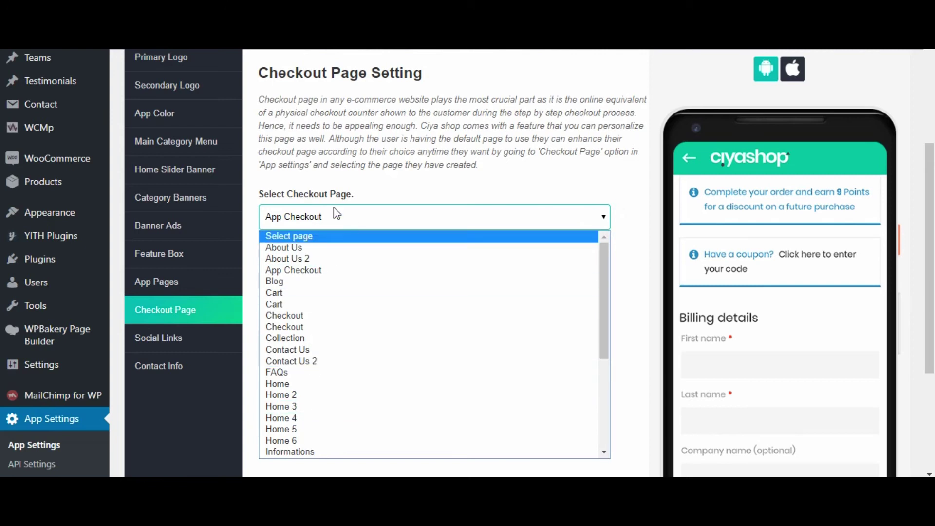
click(315, 274)
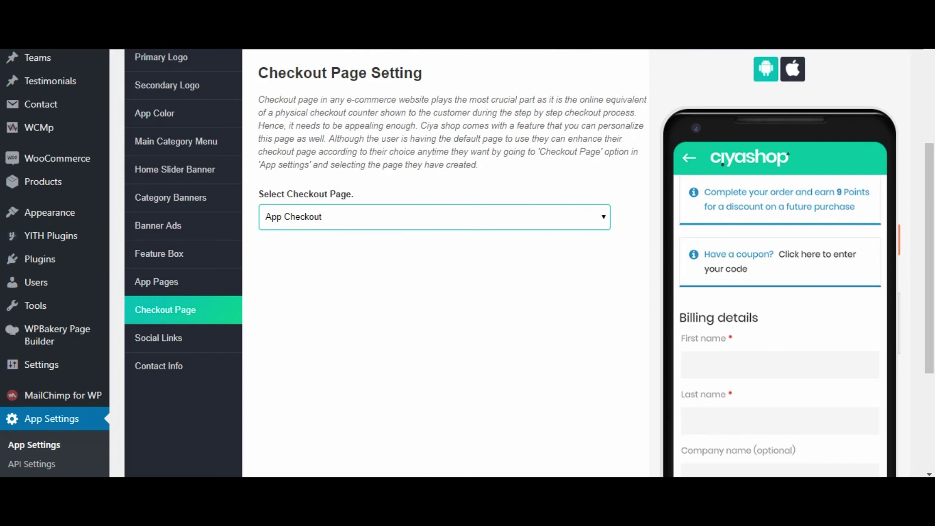
In the emulator, buy the simple boy's jacket from the most popular products and continue from the cart to checkout
key(alt+Tab)
click(448, 120)
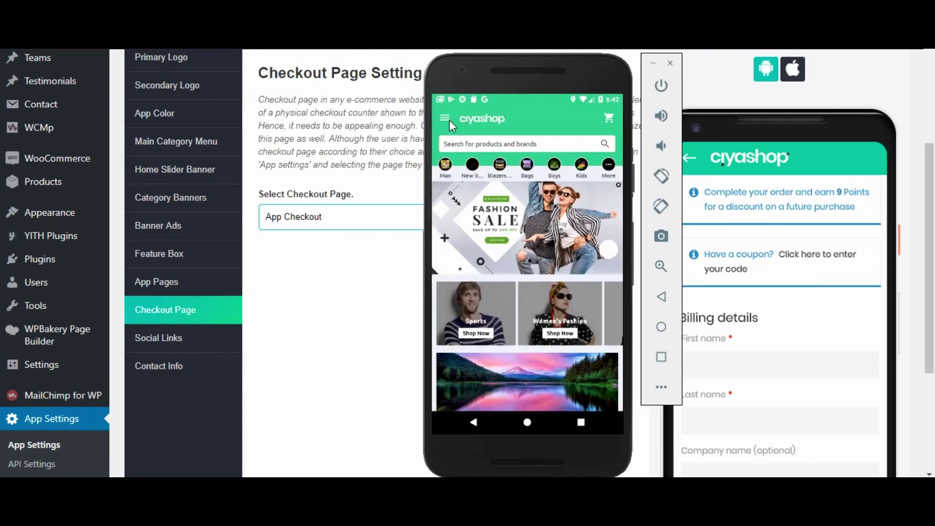
drag(536, 327, 542, 203)
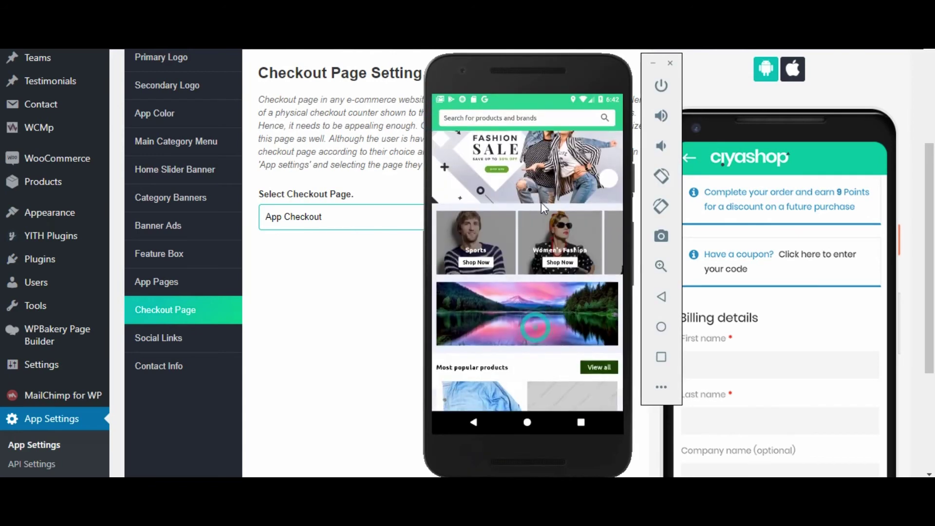
click(482, 404)
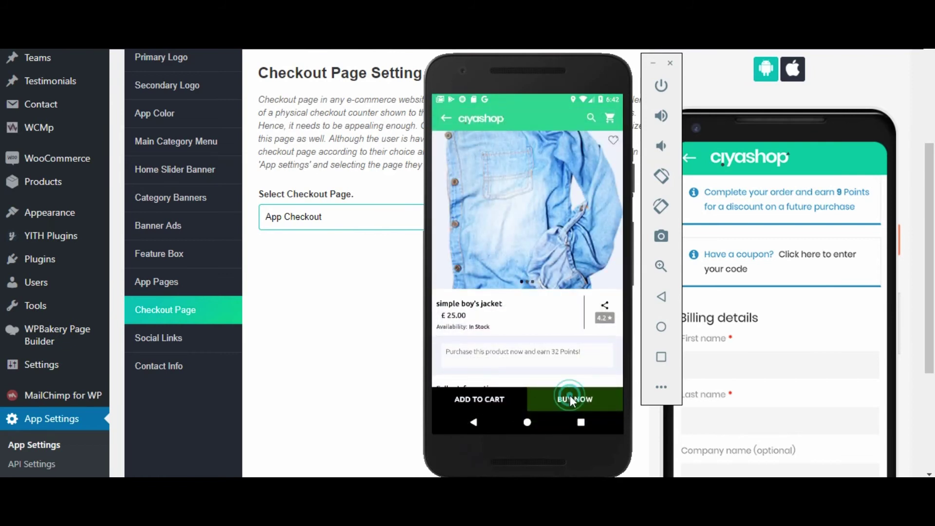
click(592, 308)
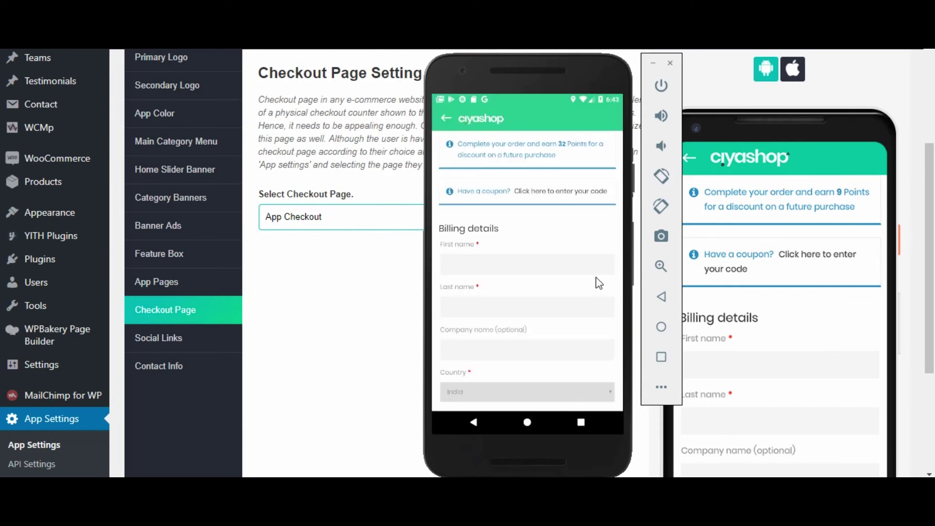
Examine the checkout page's billing form and coupon option, and go back to the cart
drag(512, 391, 532, 298)
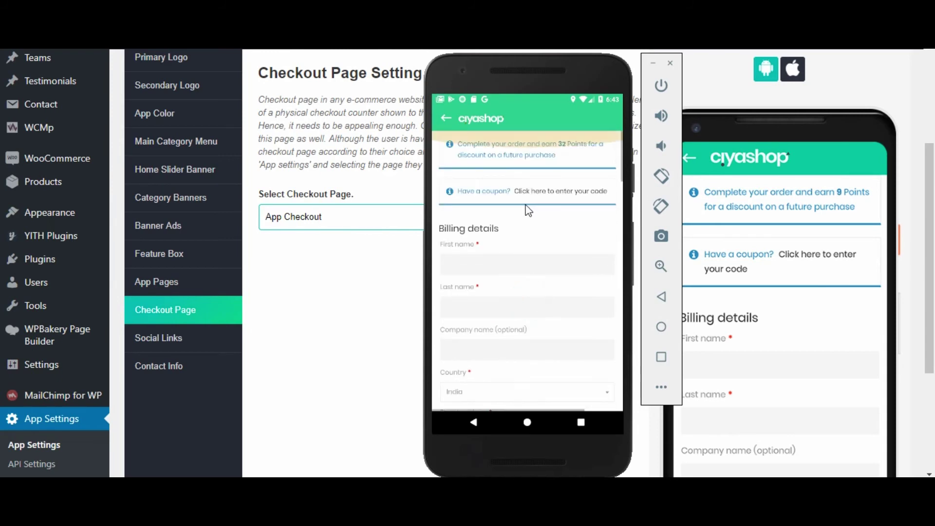
click(545, 190)
click(445, 118)
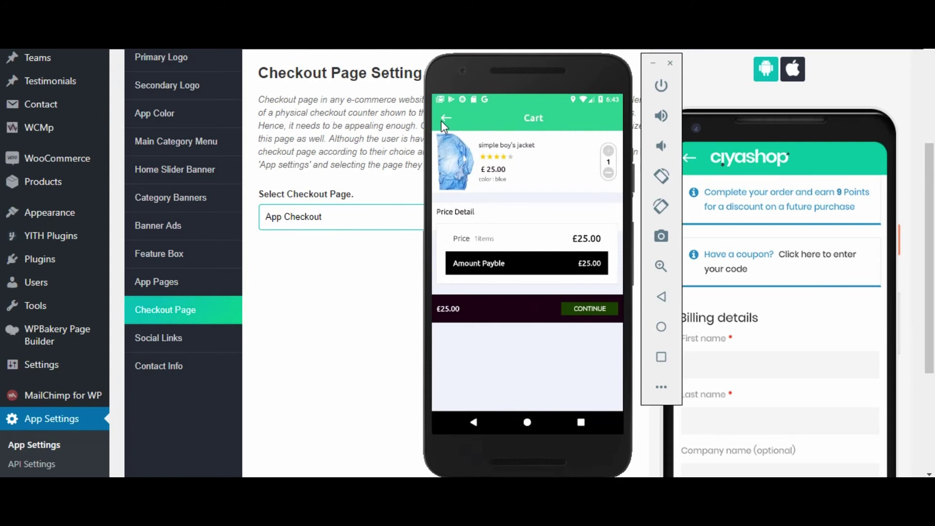
Return to the WordPress admin, set the checkout page to Checkout and save the changes
click(370, 261)
click(601, 219)
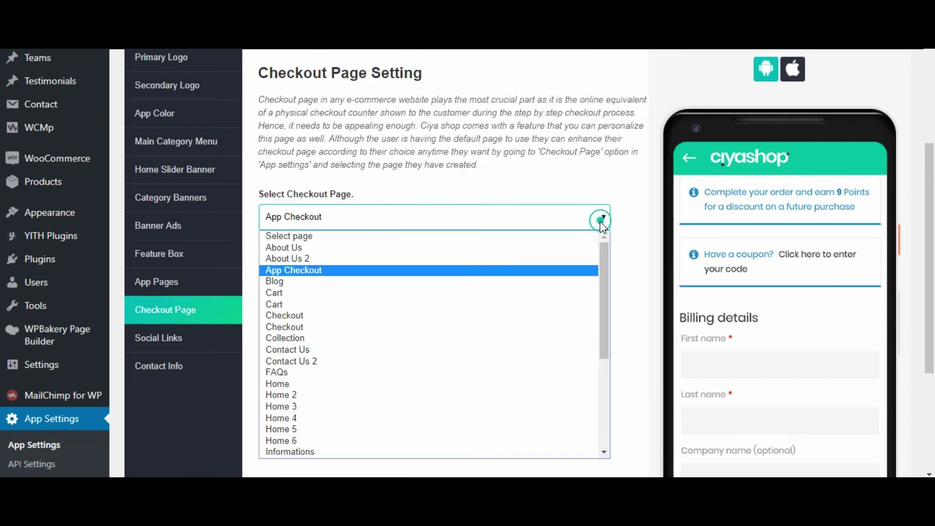
click(444, 316)
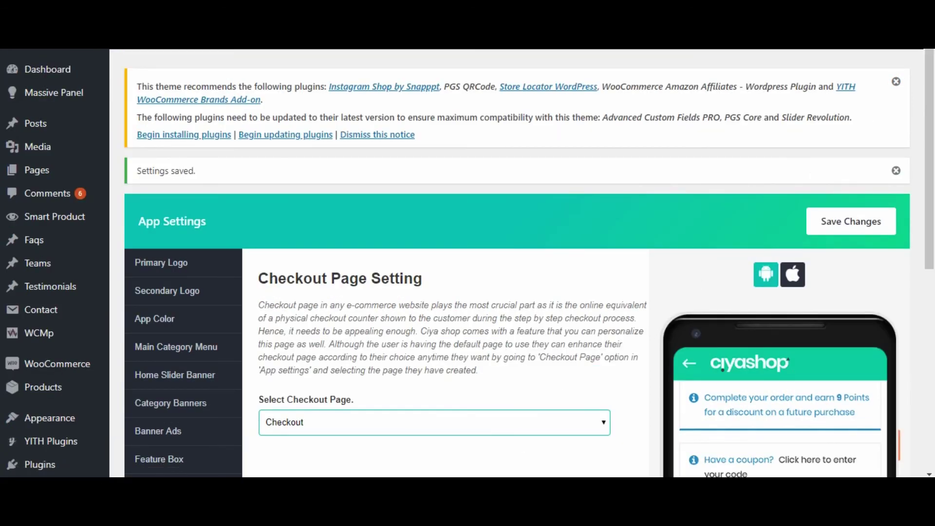
Switch to the emulator and continue from the cart to check the newly assigned checkout page
key(alt+Tab)
click(596, 308)
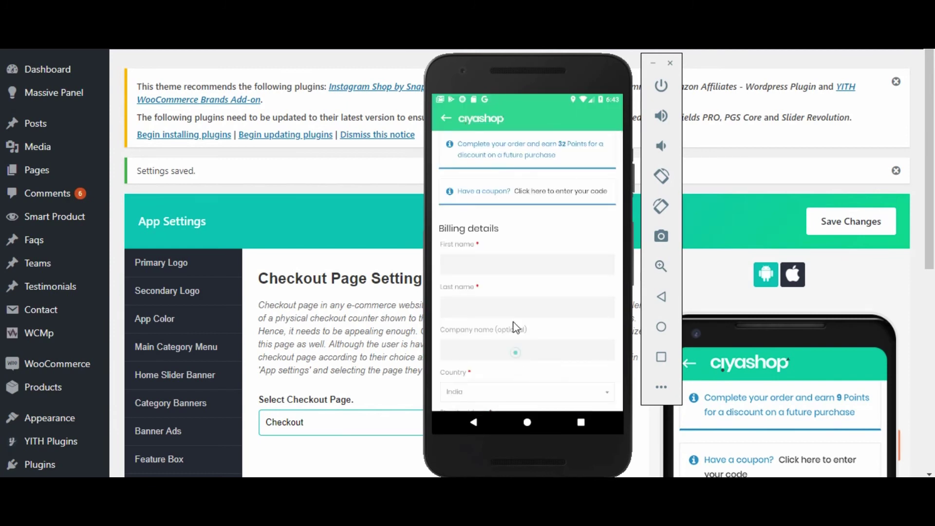
Return to the WordPress admin and open the Social Links settings
click(303, 285)
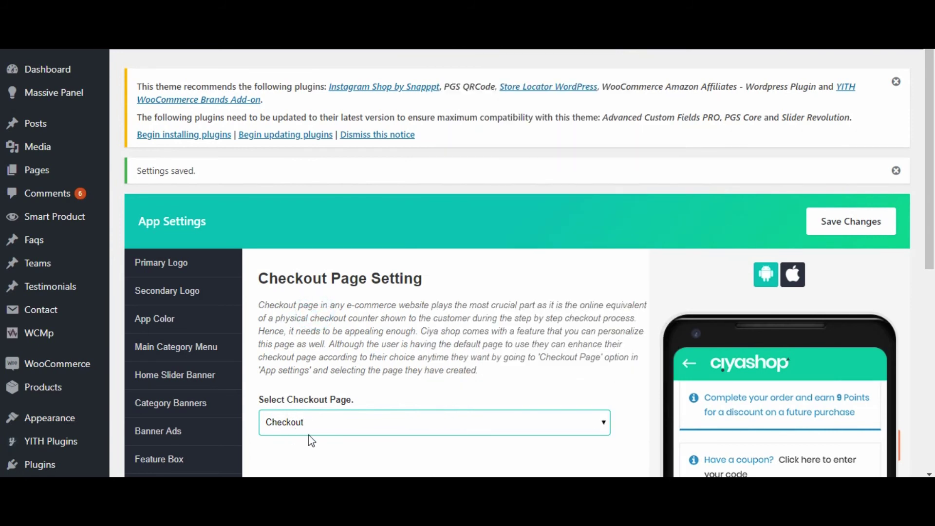
scroll(312, 441, down, 5)
click(163, 336)
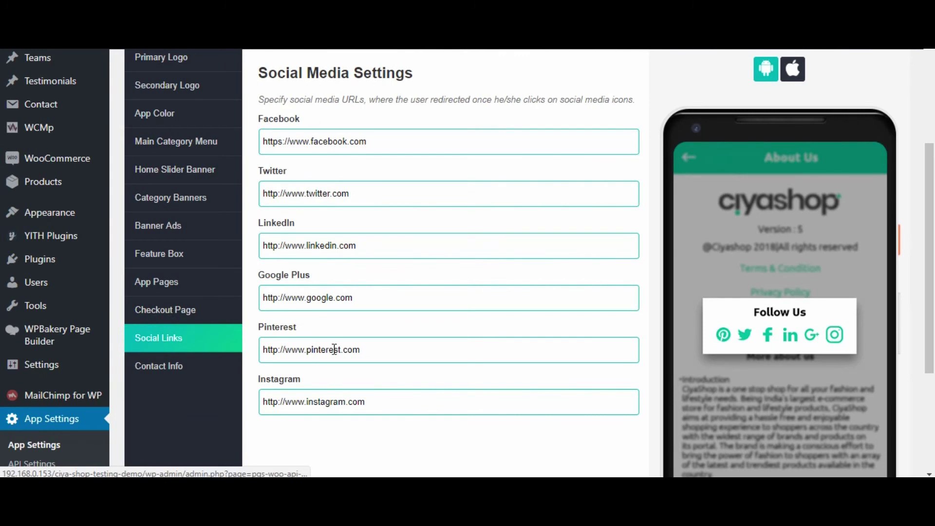
Switch to the emulator and go back from the checkout page through the cart and product to the home screen
key(alt+Tab)
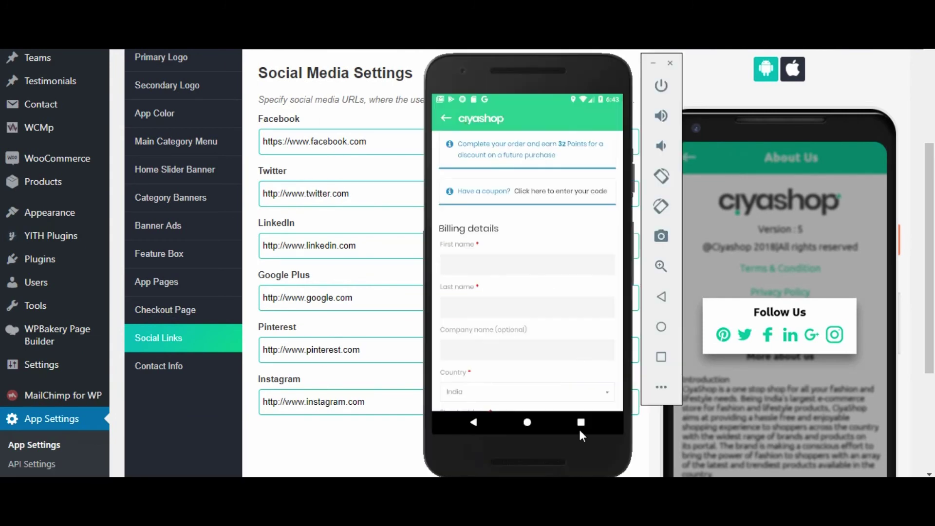
click(443, 118)
click(446, 119)
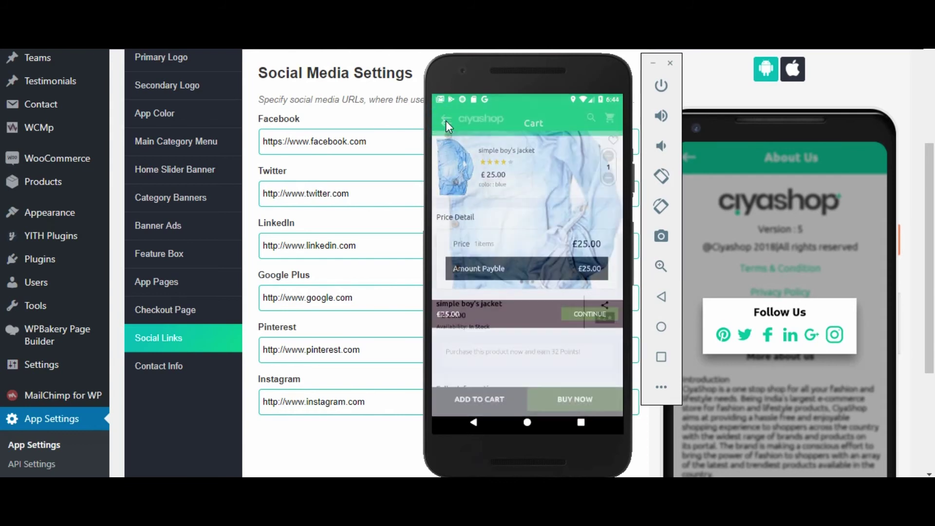
click(445, 121)
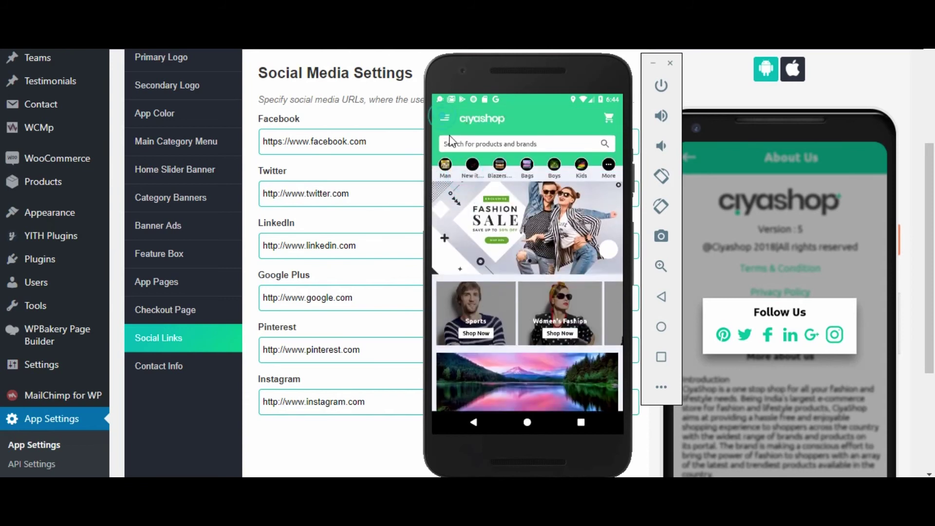
Open the app's About Us page from My Account and check the Follow Us social icons
click(444, 118)
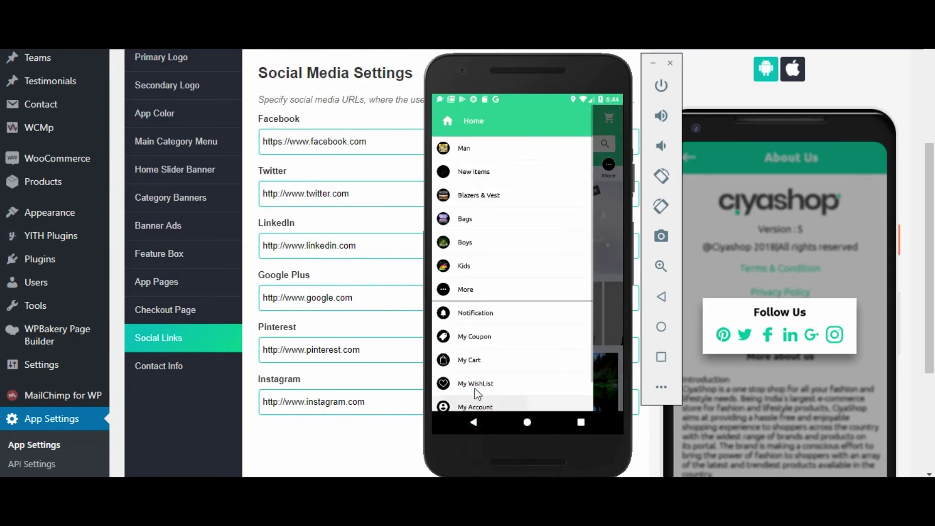
click(487, 331)
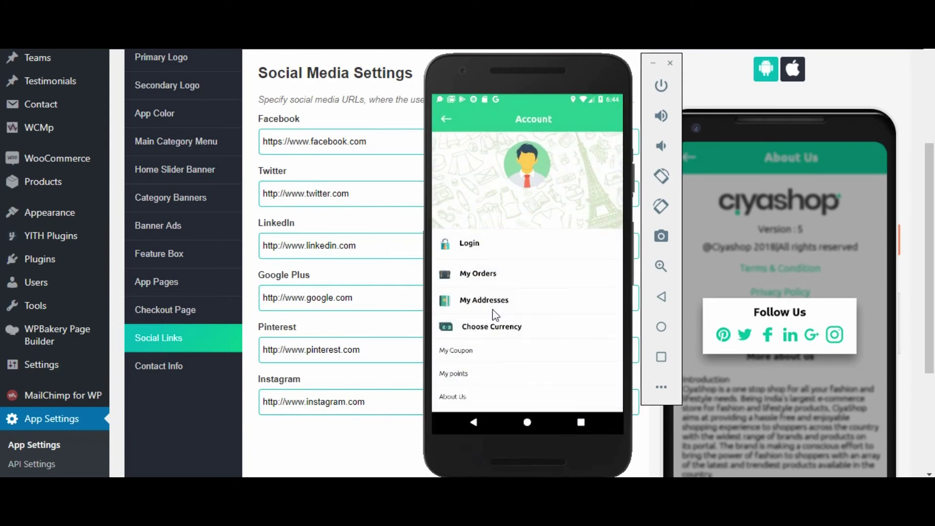
click(474, 389)
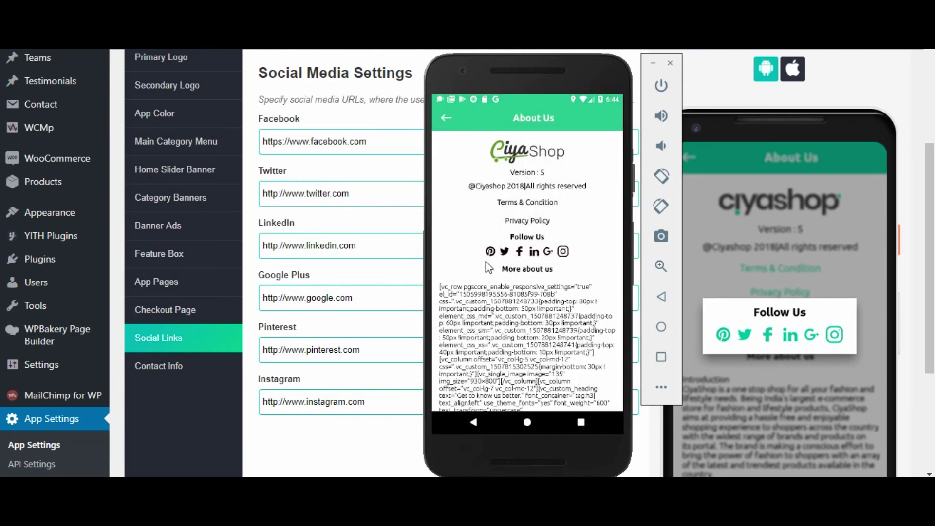
Return to the WordPress admin, clear the Instagram URL in the Social Links settings and save the changes
click(377, 324)
click(386, 402)
triple_click(385, 403)
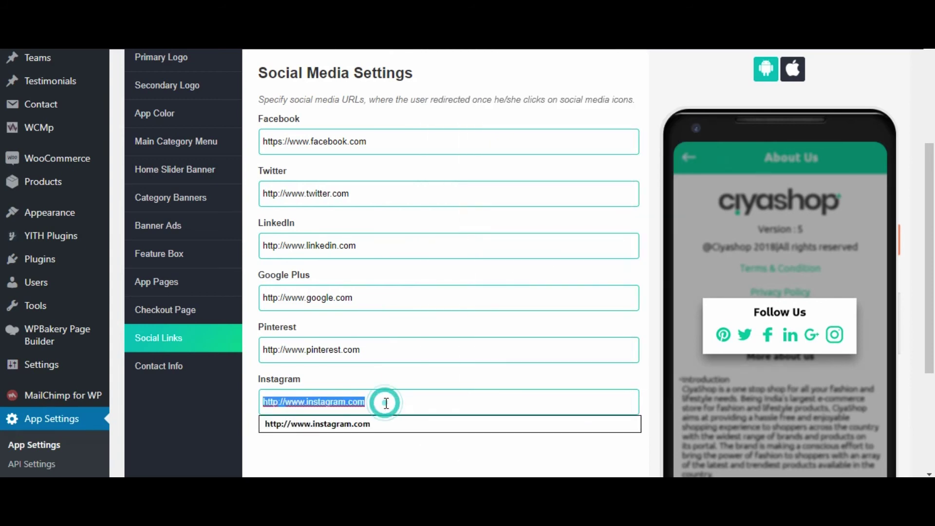
key(BackSpace)
scroll(593, 337, up, 2)
scroll(593, 337, up, 3)
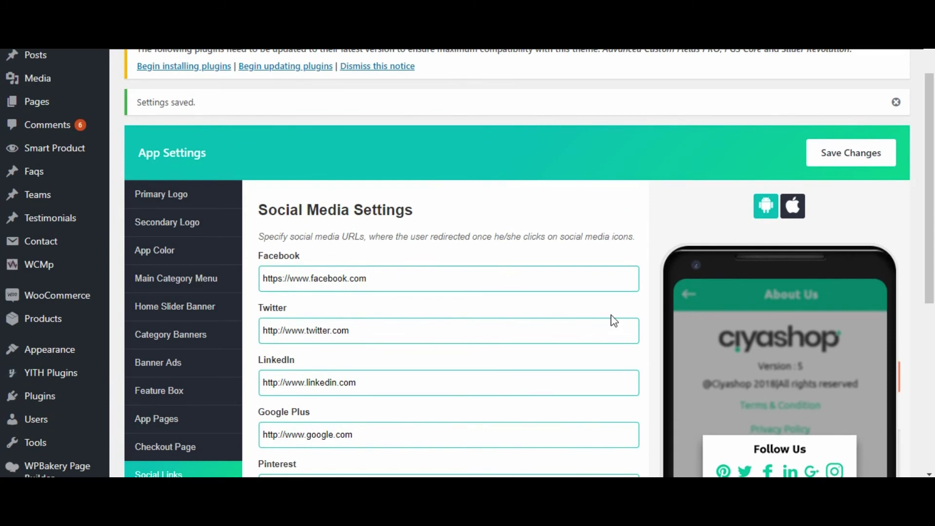
click(835, 156)
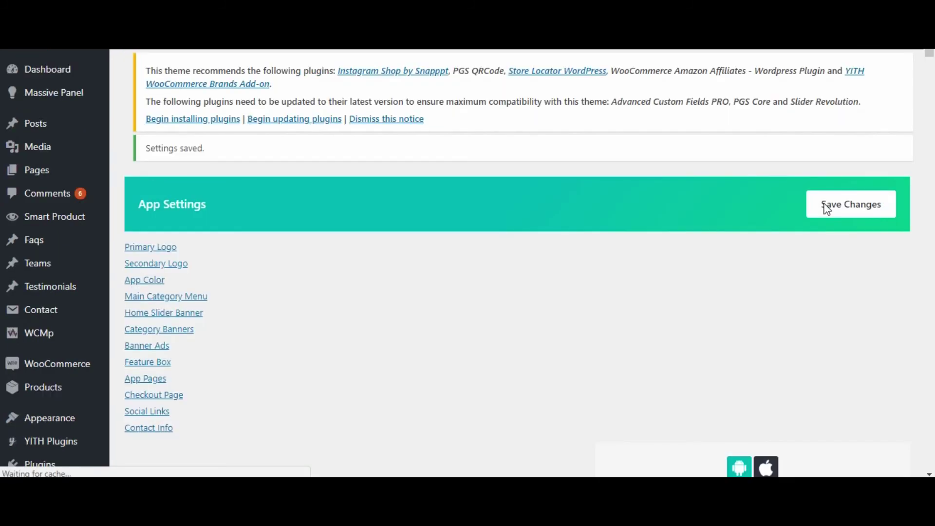
Switch to the emulator, go back to the home screen and reopen About Us to check the updated social icons
key(alt+Tab)
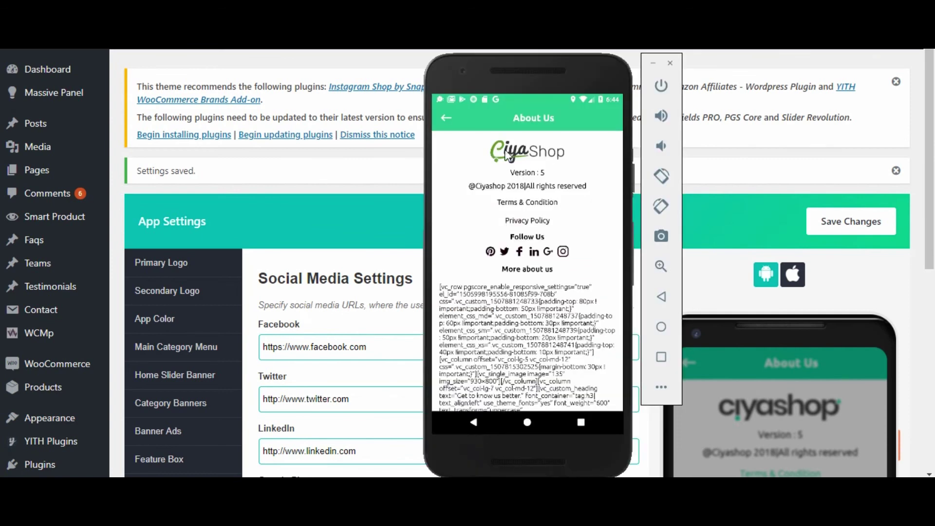
click(451, 118)
click(445, 119)
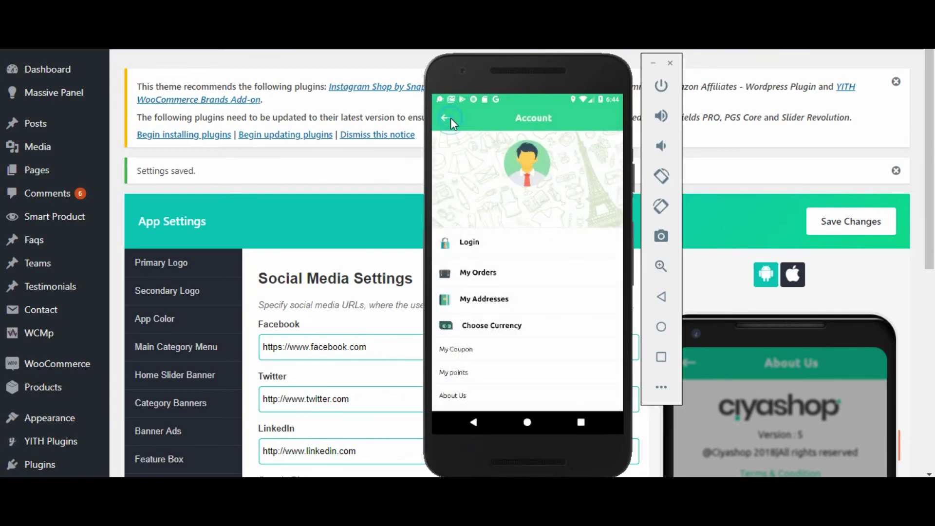
click(446, 118)
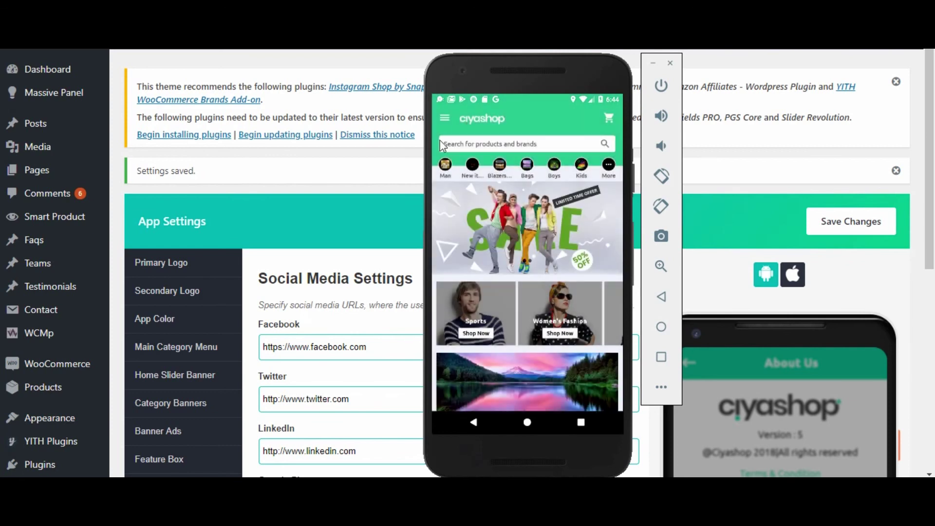
click(444, 118)
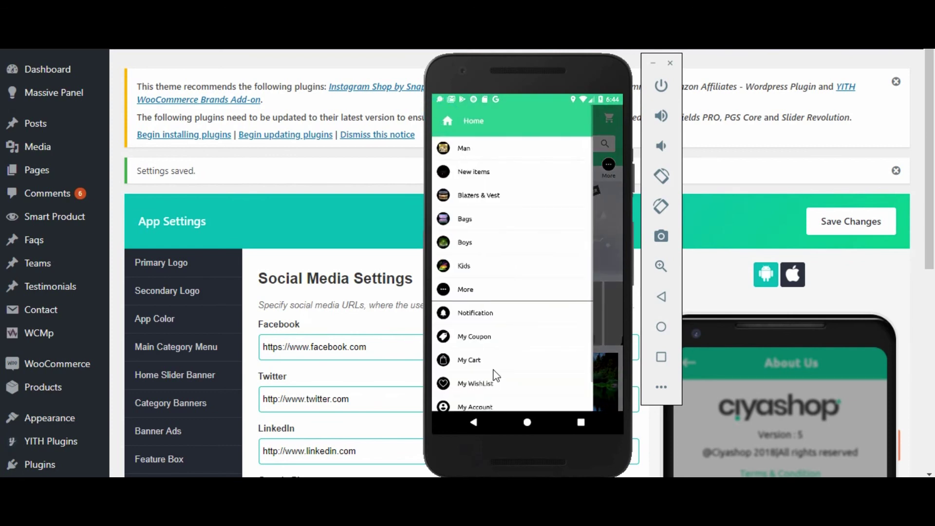
click(475, 408)
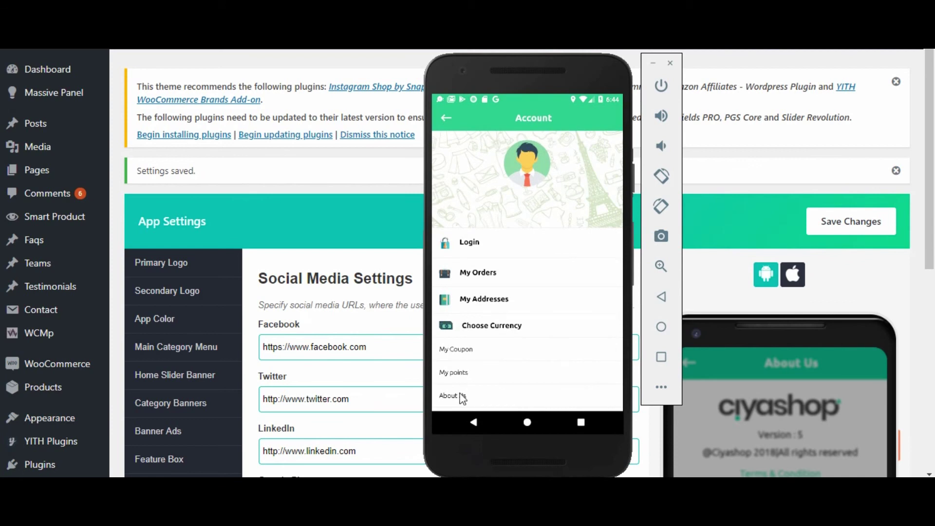
click(461, 395)
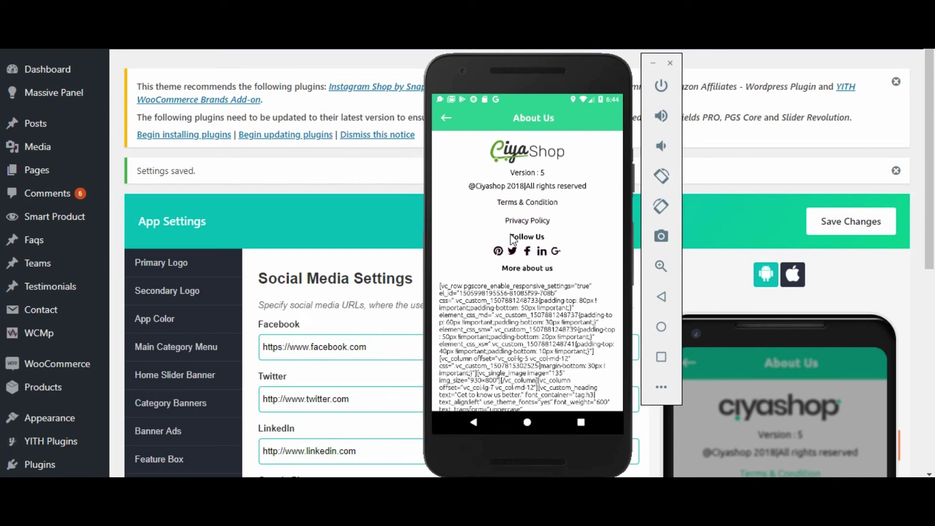
Return to the WordPress admin and open the Contact Info settings
click(407, 321)
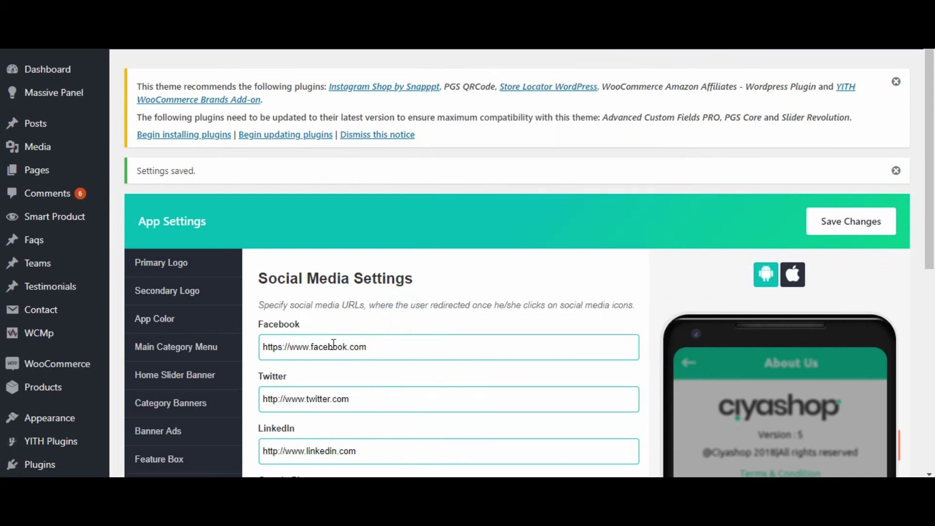
scroll(337, 352, down, 3)
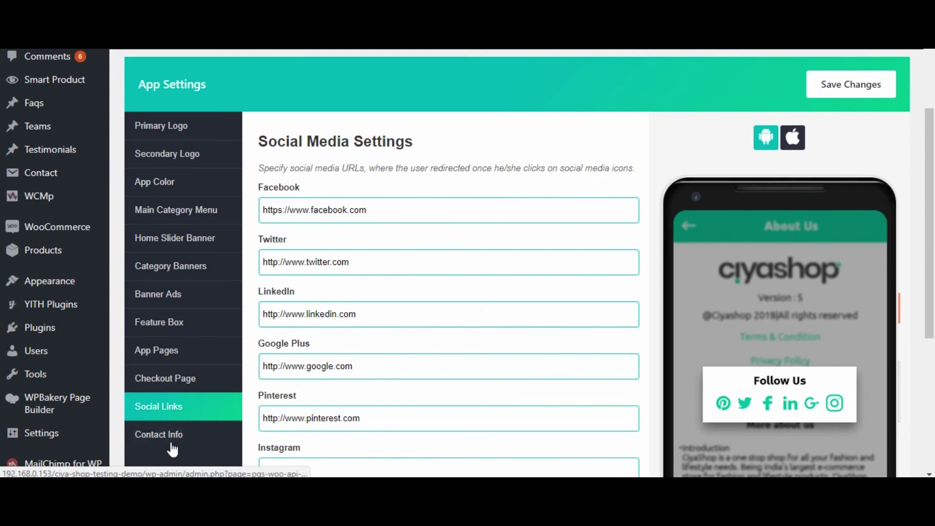
click(168, 430)
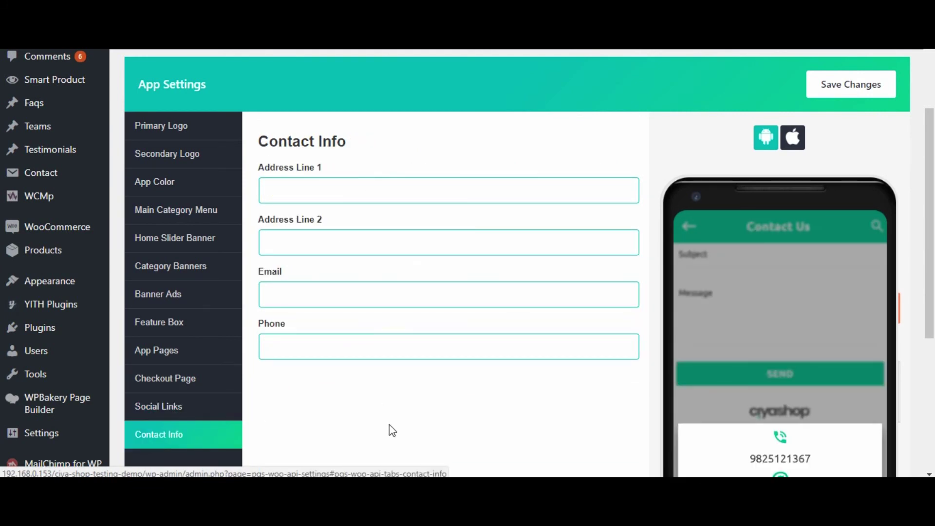
Switch to the emulator, check the Contact Us page from the account screen for contact details, and return to the home screen
key(alt+Tab)
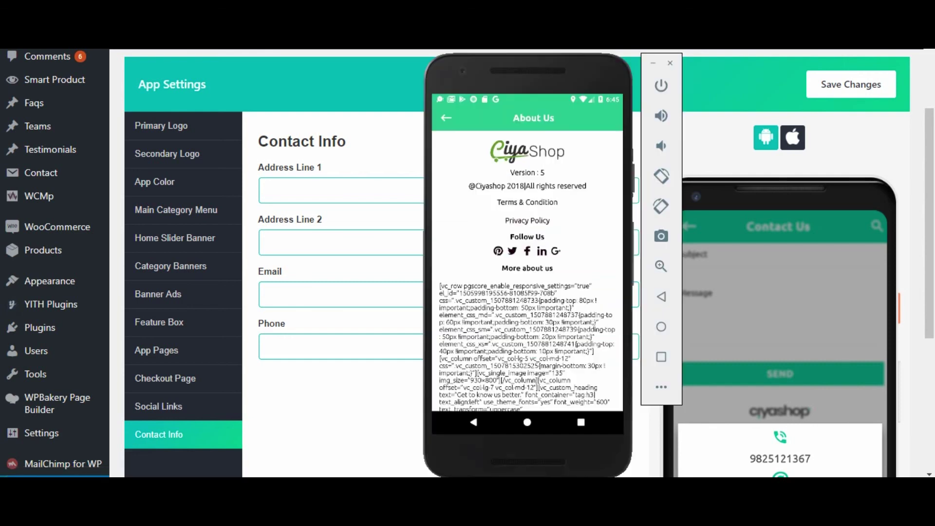
click(444, 118)
click(483, 336)
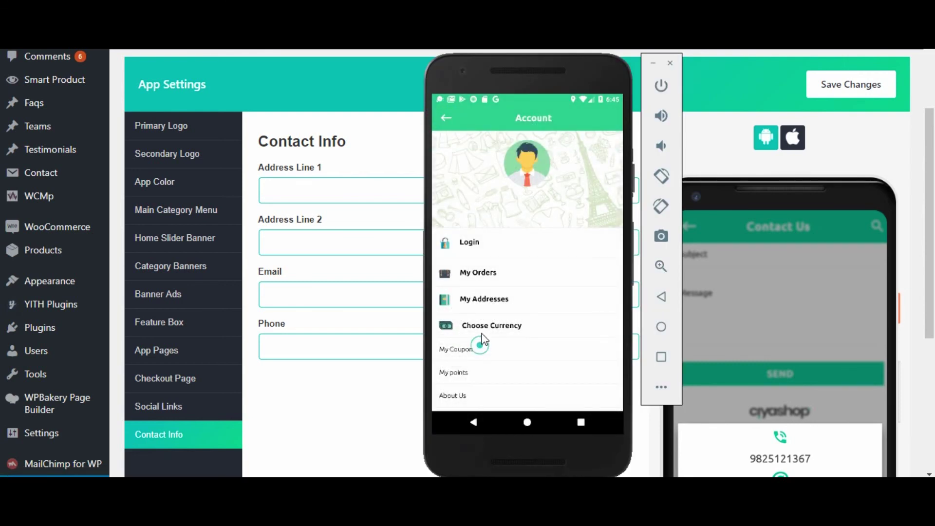
scroll(480, 332, down, 3)
click(459, 303)
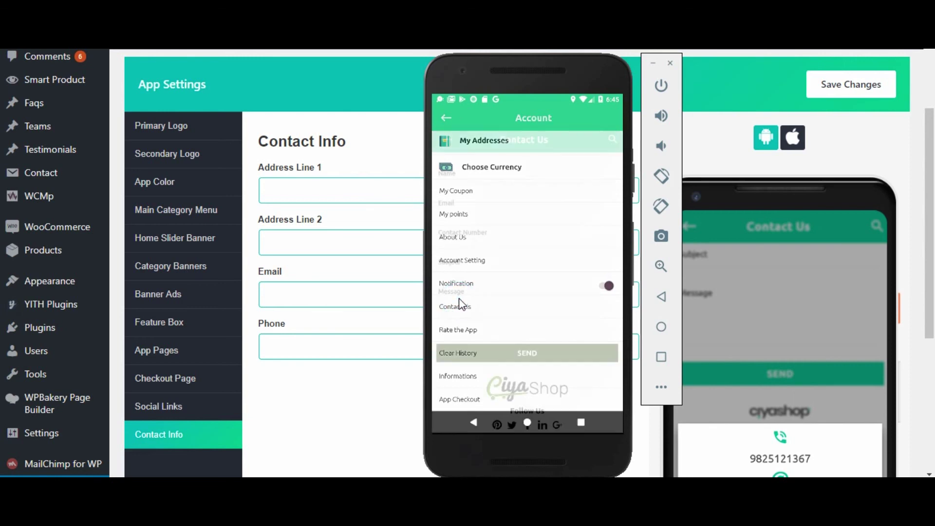
scroll(558, 357, down, 1)
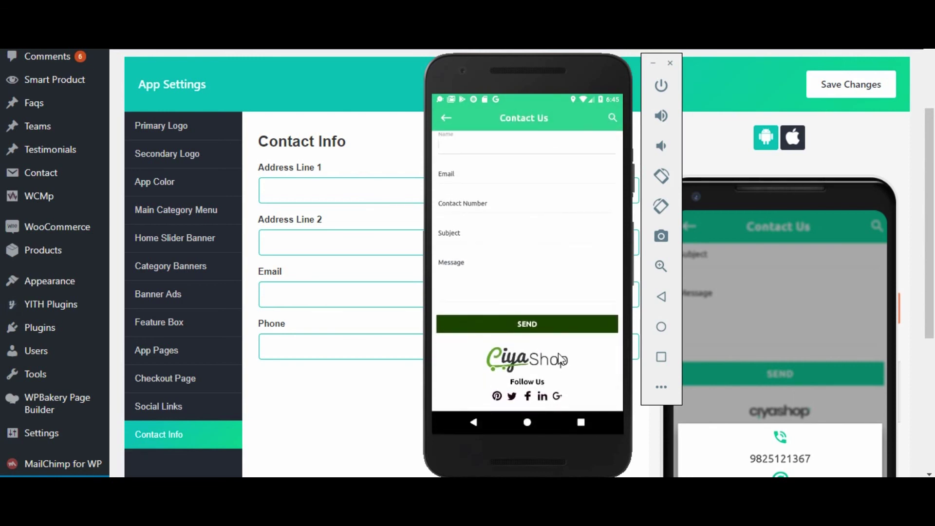
click(450, 116)
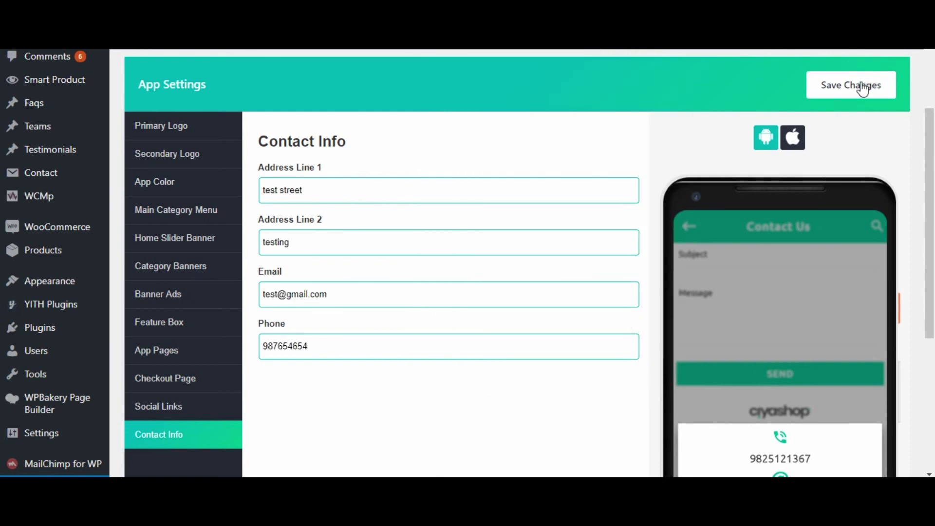
Return to the WordPress admin, fill in both address lines, the contact email and the phone number, and save the changes
click(862, 88)
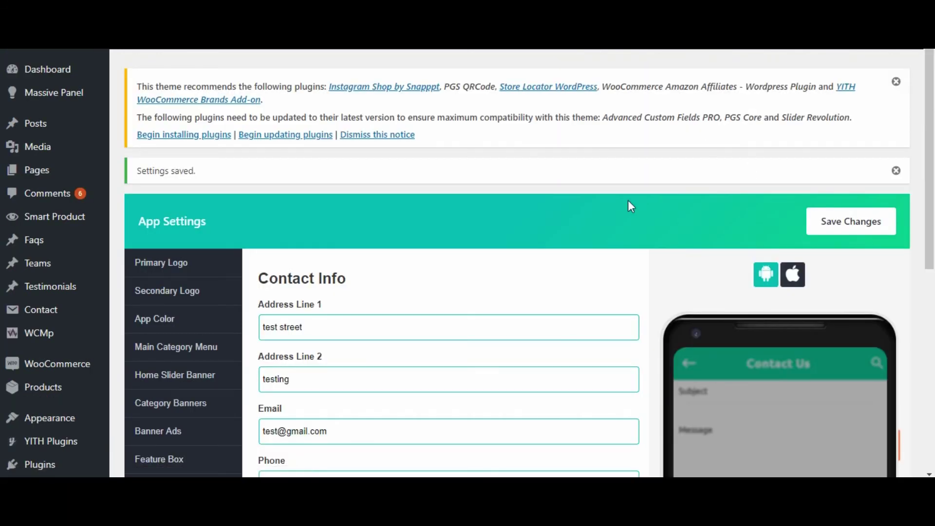
Switch to the emulator, refresh the home screen and open Contact Us from My Account to check the contact details
key(alt+Tab)
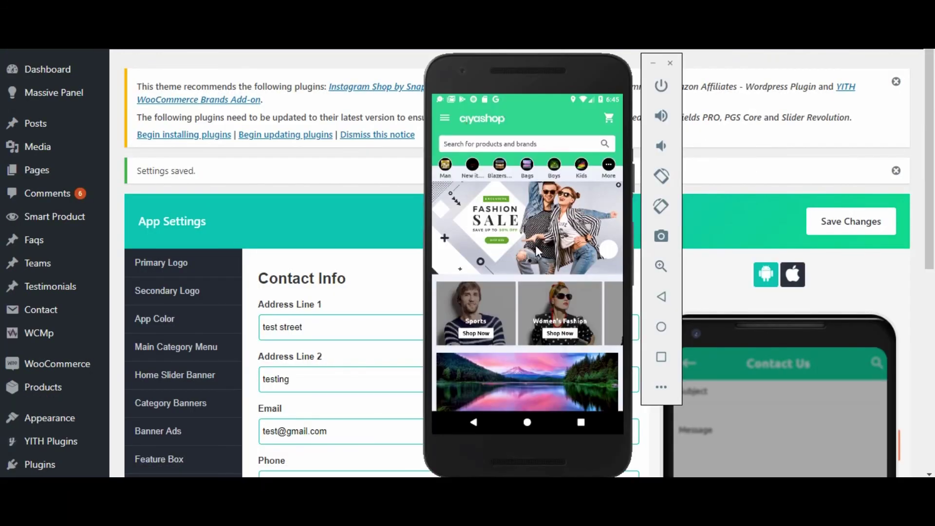
drag(537, 251, 535, 373)
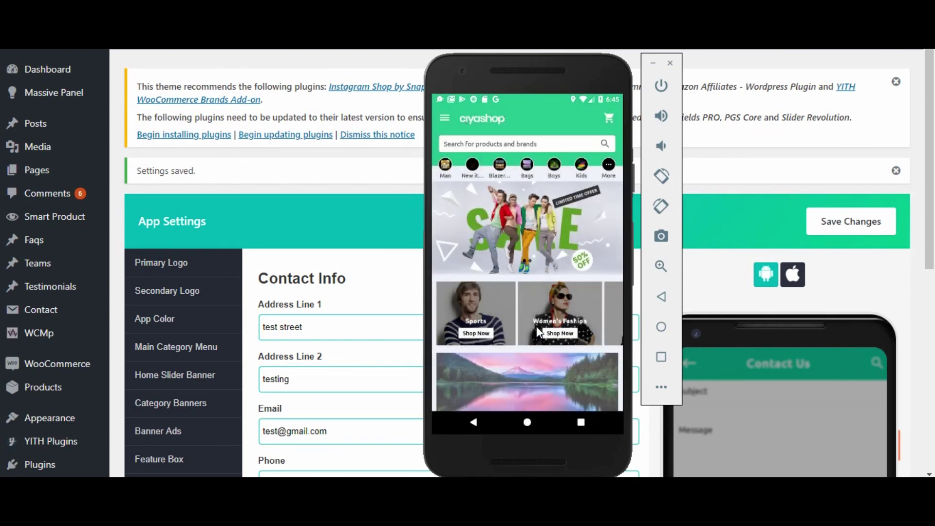
click(447, 117)
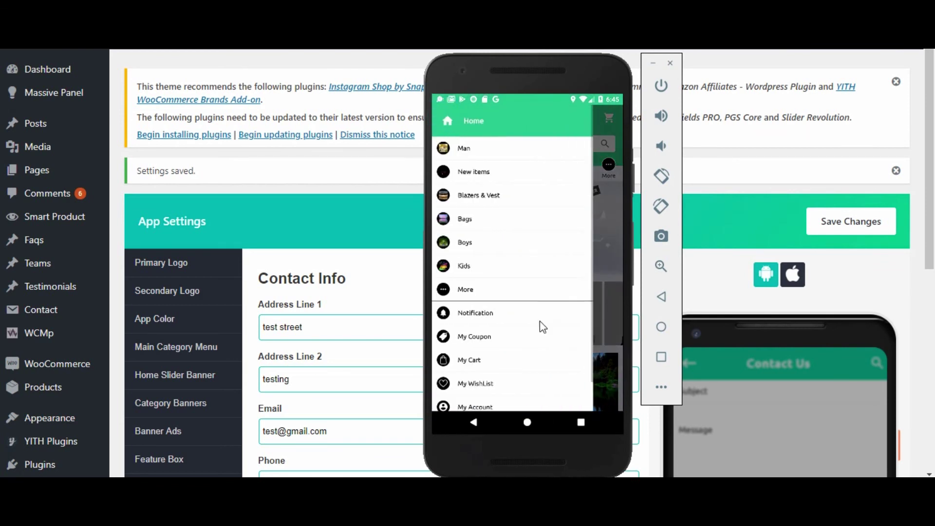
click(461, 405)
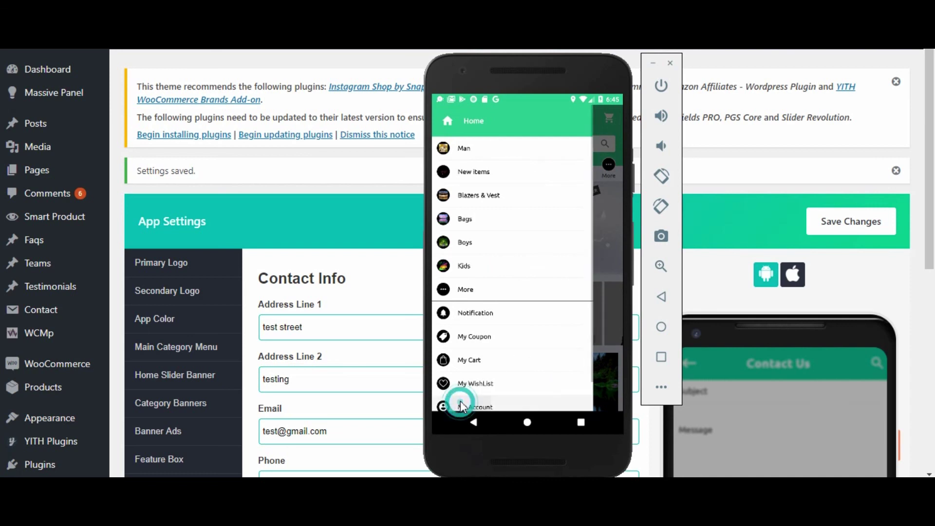
scroll(509, 372, down, 5)
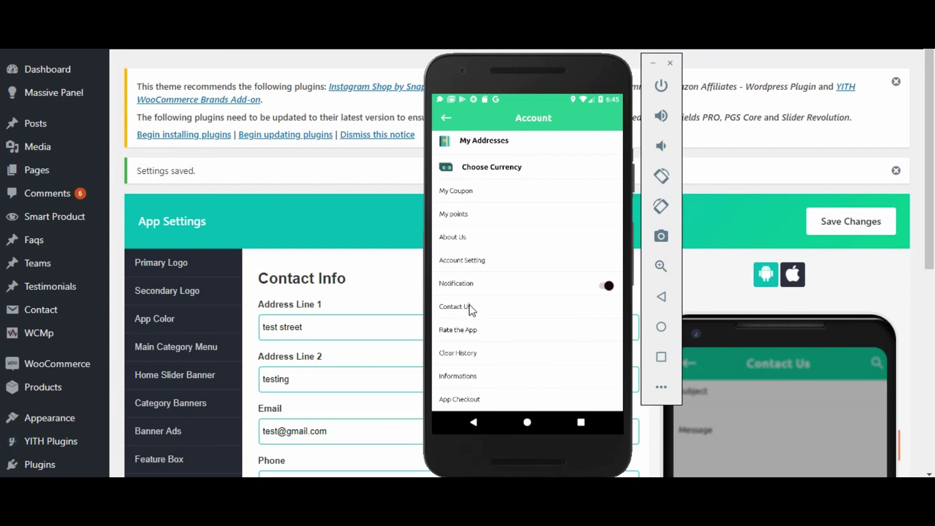
click(471, 310)
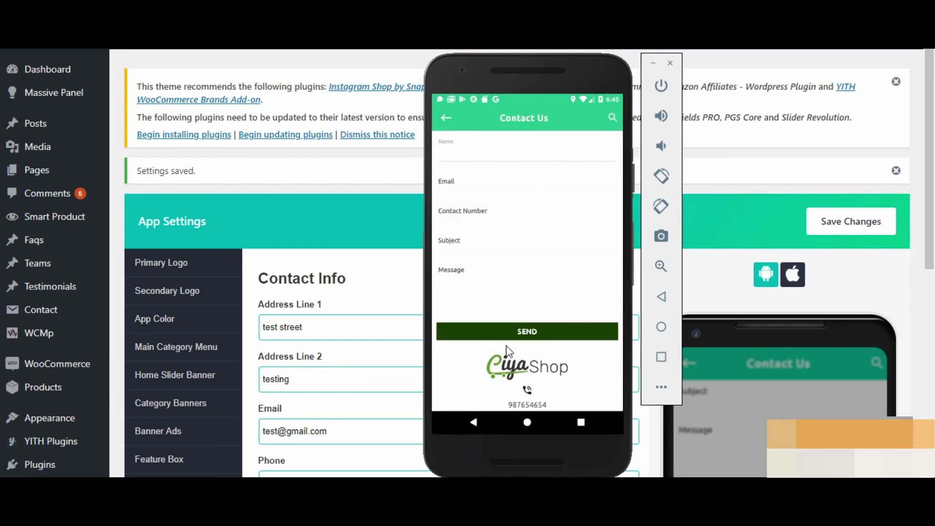
scroll(508, 350, down, 5)
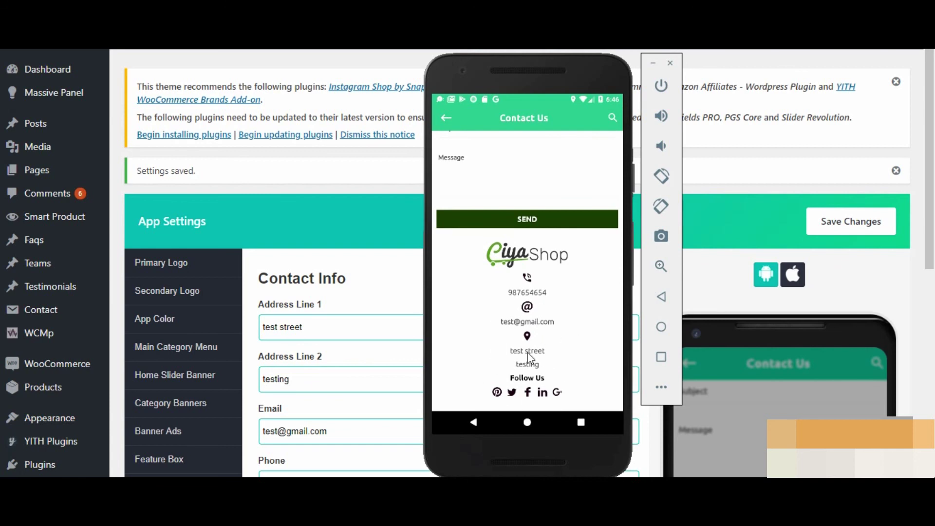
Return to the WordPress admin and review the saved Contact Info fields
click(378, 268)
scroll(388, 272, down, 5)
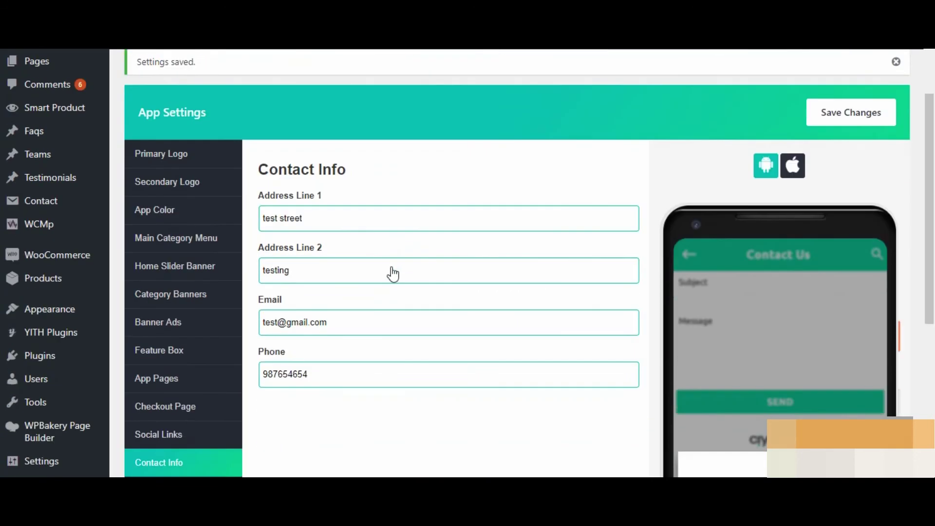
scroll(392, 266, up, 4)
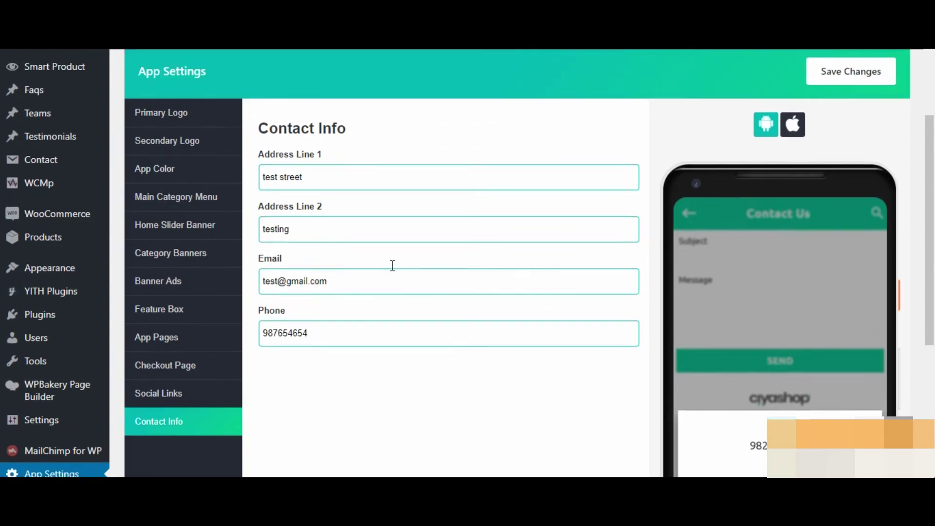